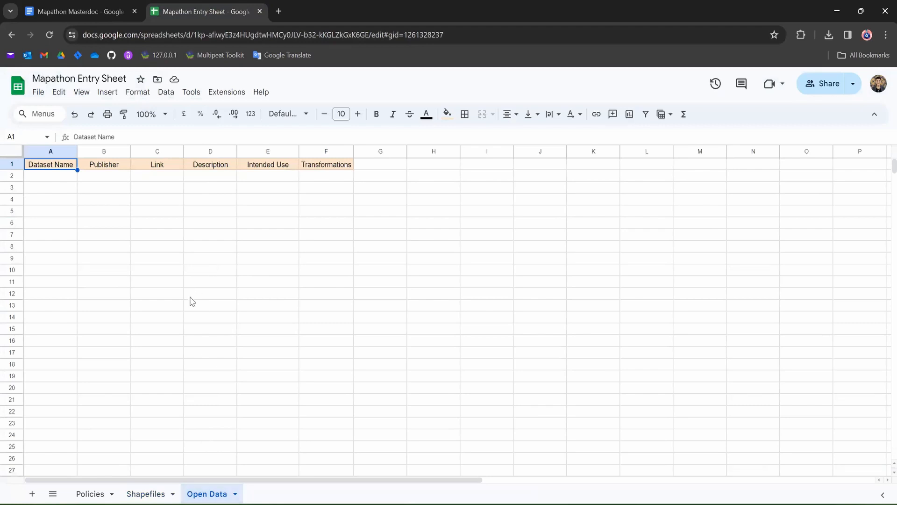
# Step: Open the Derilinx open data spreadsheet linked in the Mapathon Masterdoc's tips on finding open data
pyautogui.click(97, 13)
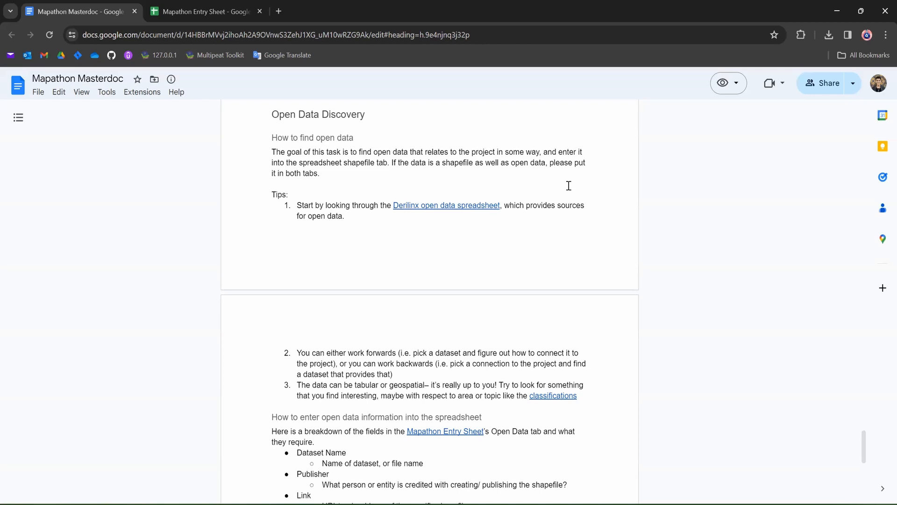
pyautogui.click(451, 206)
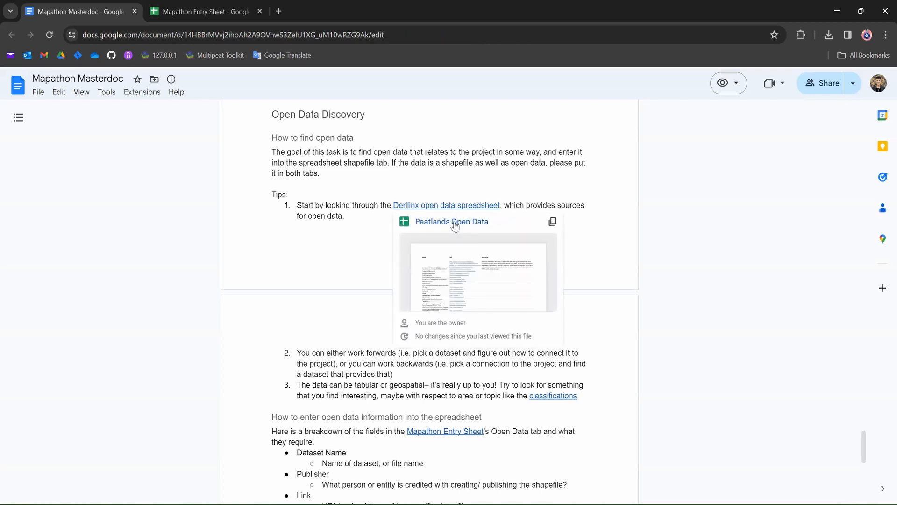
pyautogui.click(454, 220)
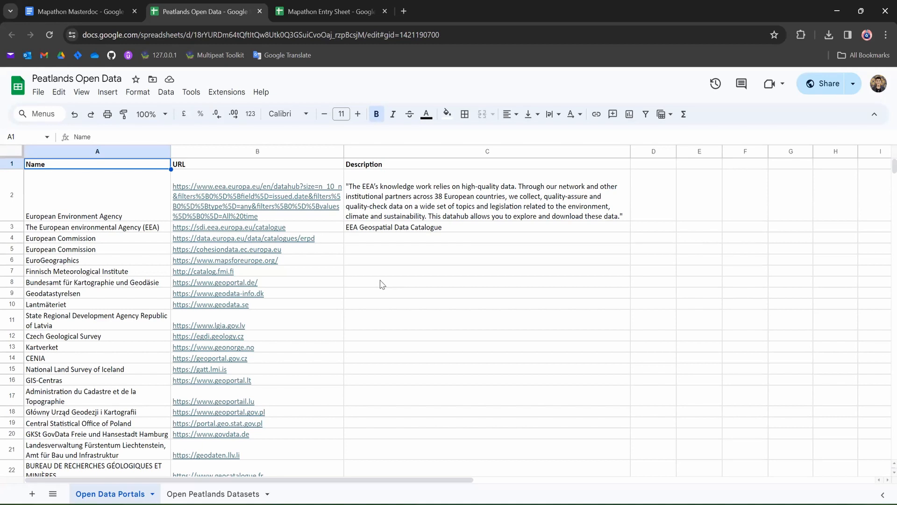
# Step: Find ".ie" in the Open Data Portals sheet and open the matching data.gov.ie link in a new tab
pyautogui.hotkey('ctrl', 'f')
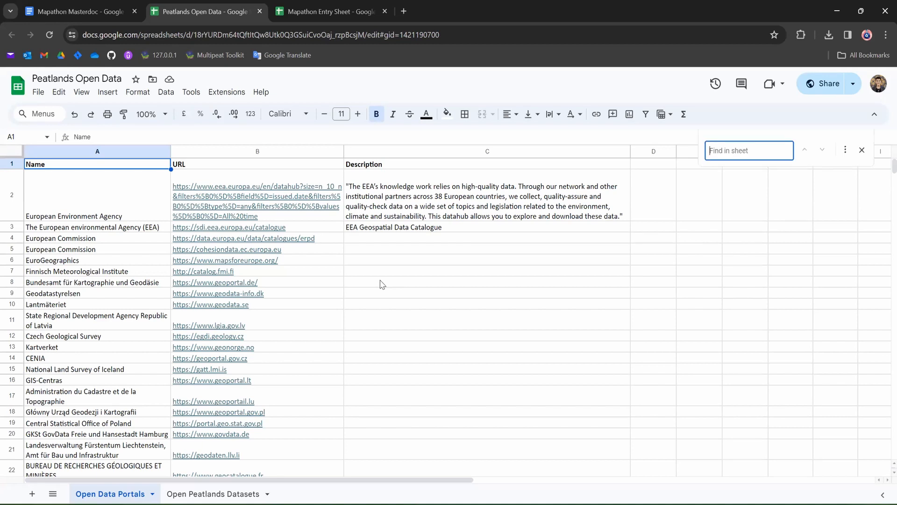
pyautogui.write('.')
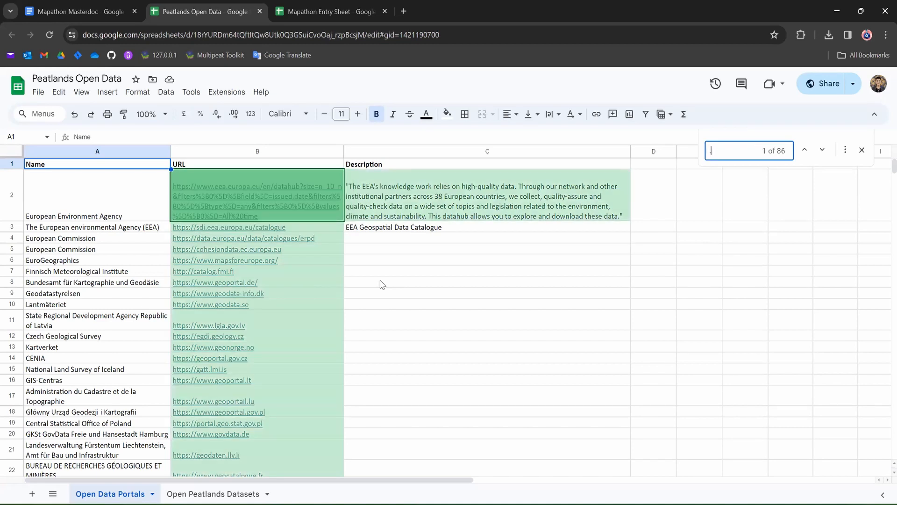
pyautogui.write('ie')
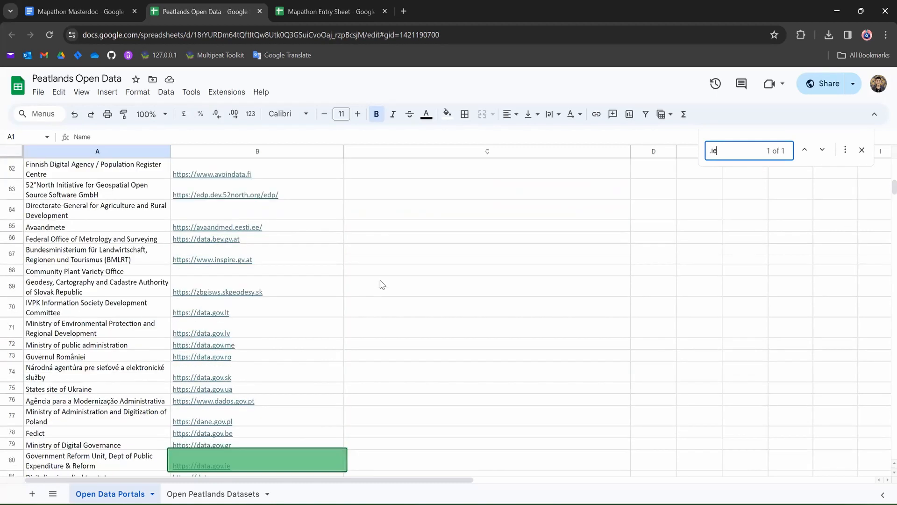
pyautogui.scroll(-4, 359, 298)
pyautogui.moveTo(202, 347)
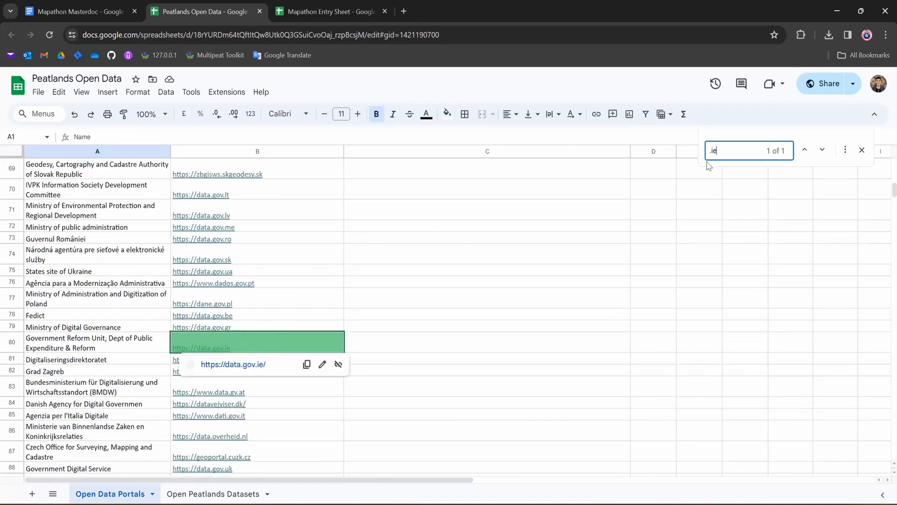
pyautogui.rightClick(244, 368)
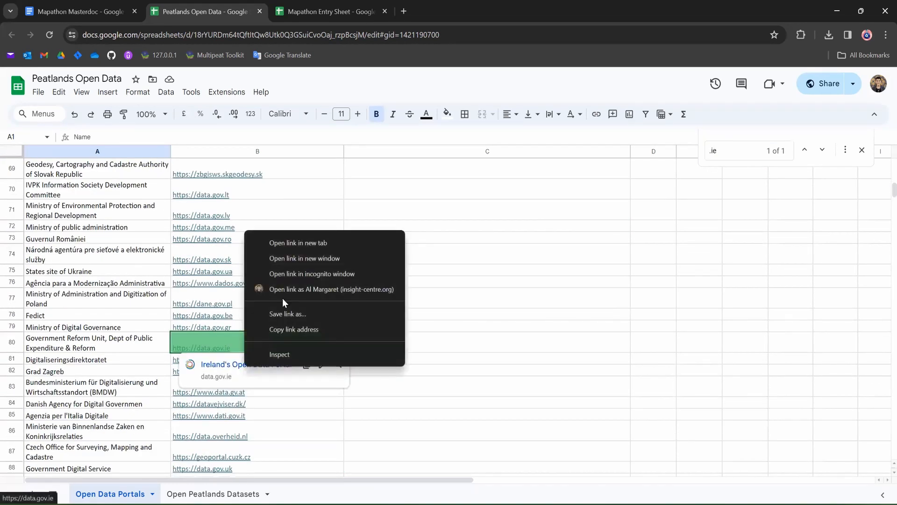
pyautogui.click(307, 243)
# Step: Open the European Commission's data.europa.eu/data/catalogues/erpd link from row 4 in a new tab
pyautogui.scroll(20, 374, 321)
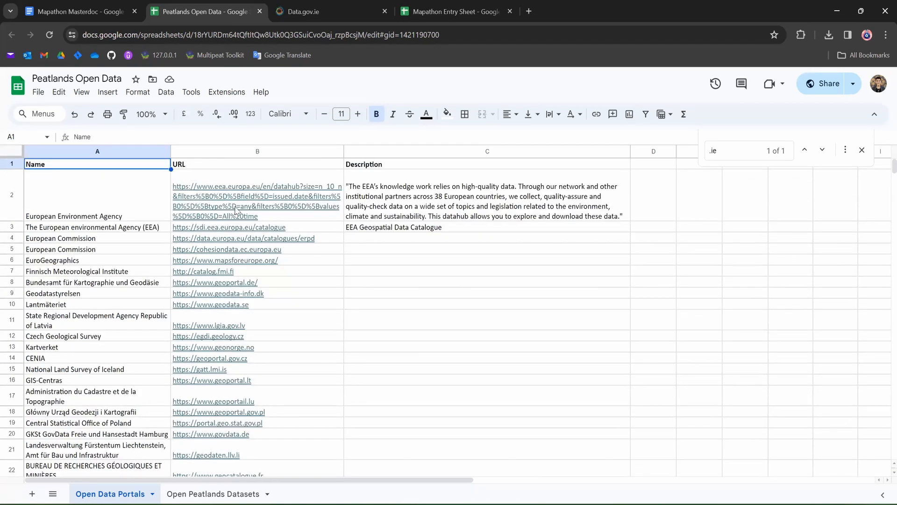
pyautogui.click(507, 360)
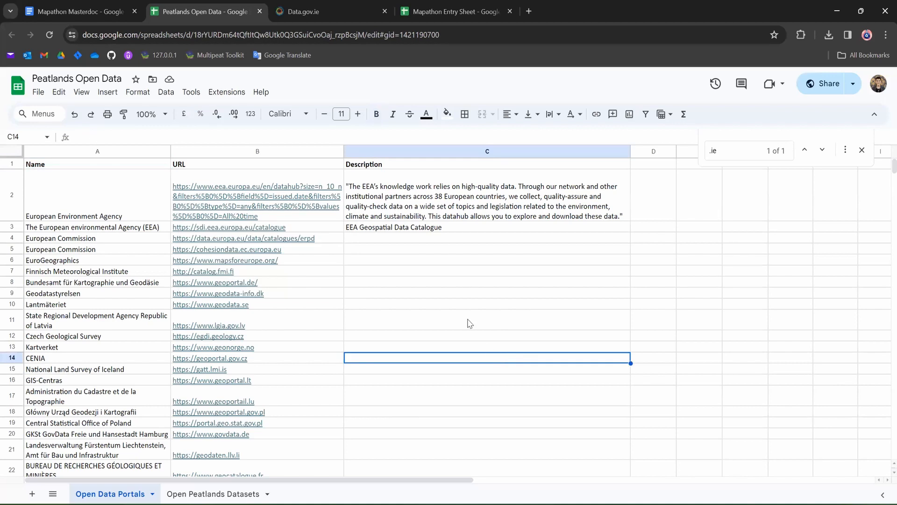
pyautogui.click(249, 240)
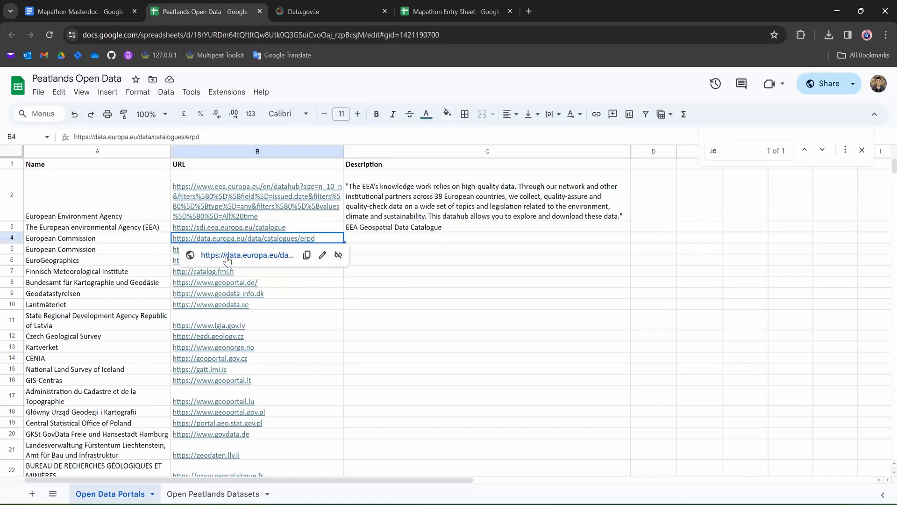
pyautogui.rightClick(227, 256)
pyautogui.click(264, 269)
# Step: Switch to data.gov.ie, list the Environment datasets and filter them to the SHP resource format
pyautogui.click(320, 8)
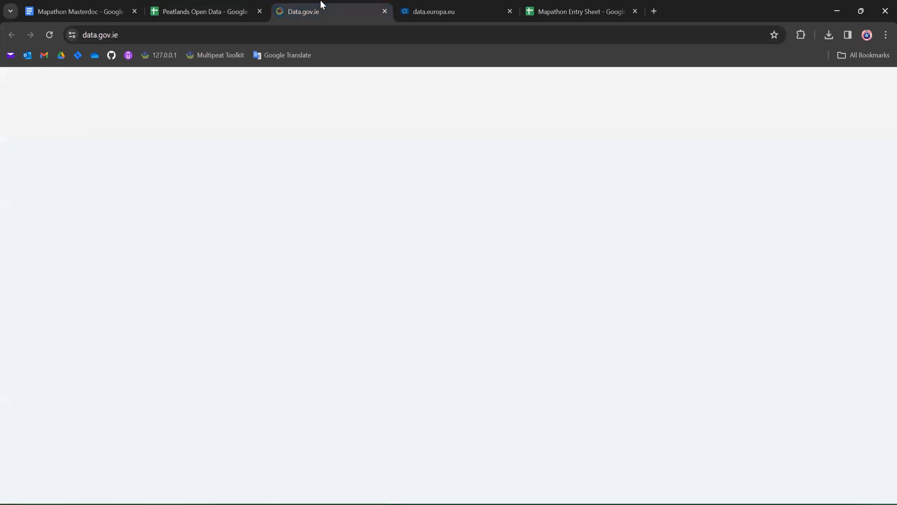
pyautogui.scroll(-3, 303, 268)
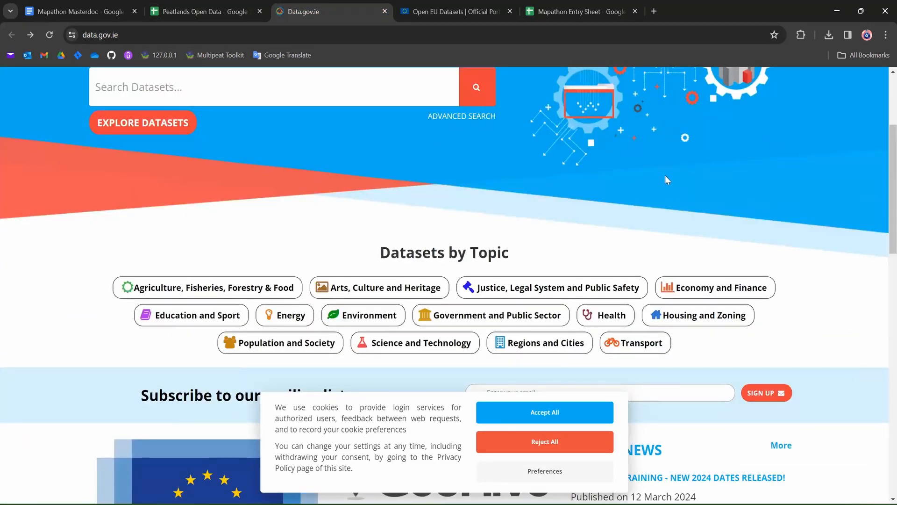
pyautogui.click(374, 322)
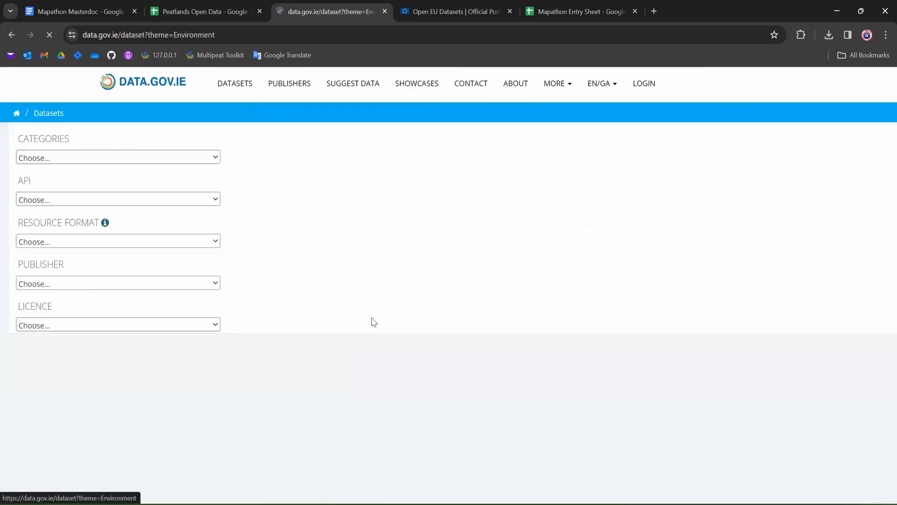
pyautogui.click(109, 243)
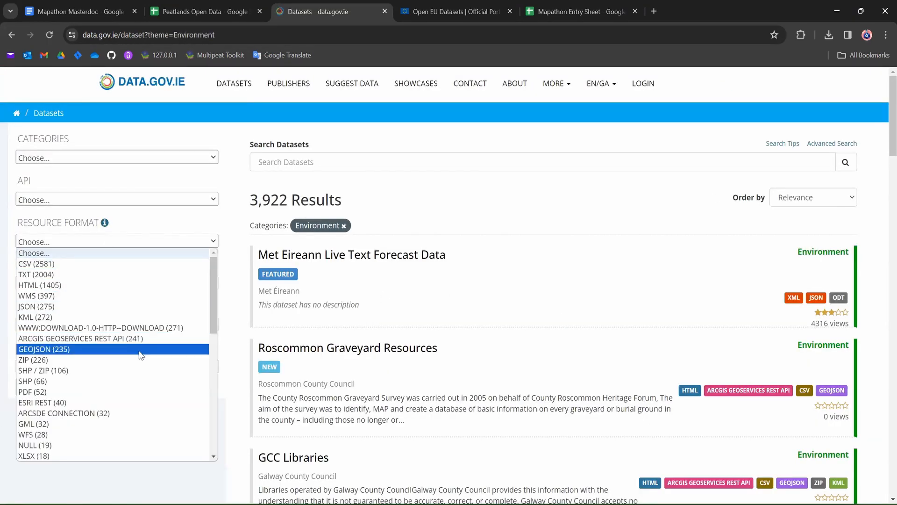
pyautogui.click(133, 380)
# Step: Look through the first page of filtered Environment datasets and go to page 3 of the results
pyautogui.scroll(-2, 610, 299)
pyautogui.scroll(-7, 611, 300)
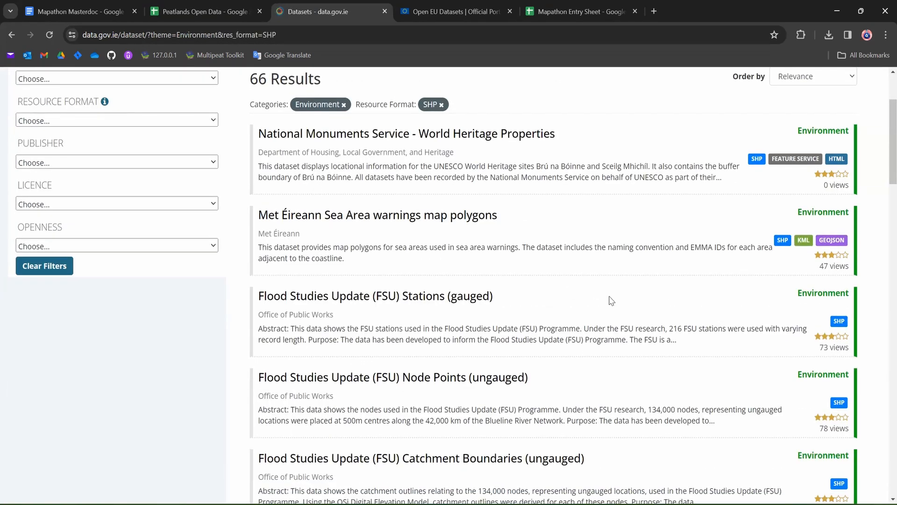
pyautogui.scroll(-10, 610, 300)
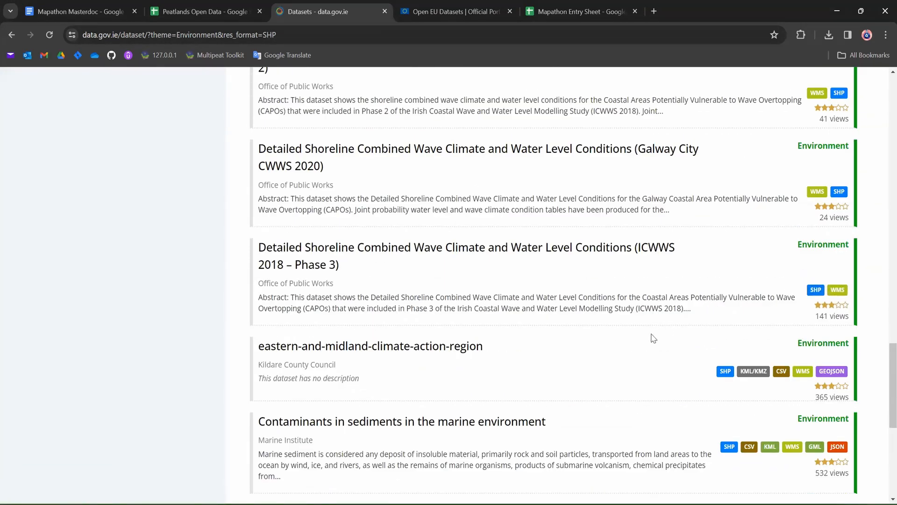
pyautogui.scroll(-5, 654, 338)
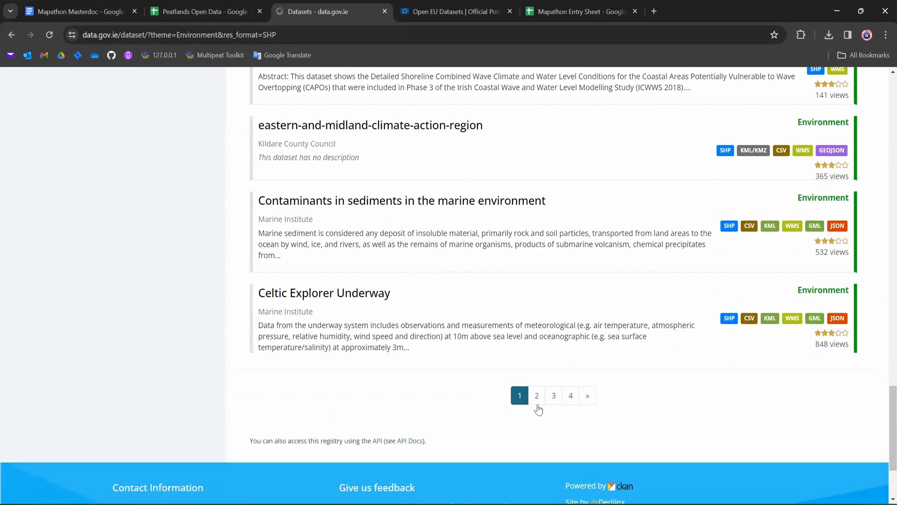
pyautogui.click(551, 402)
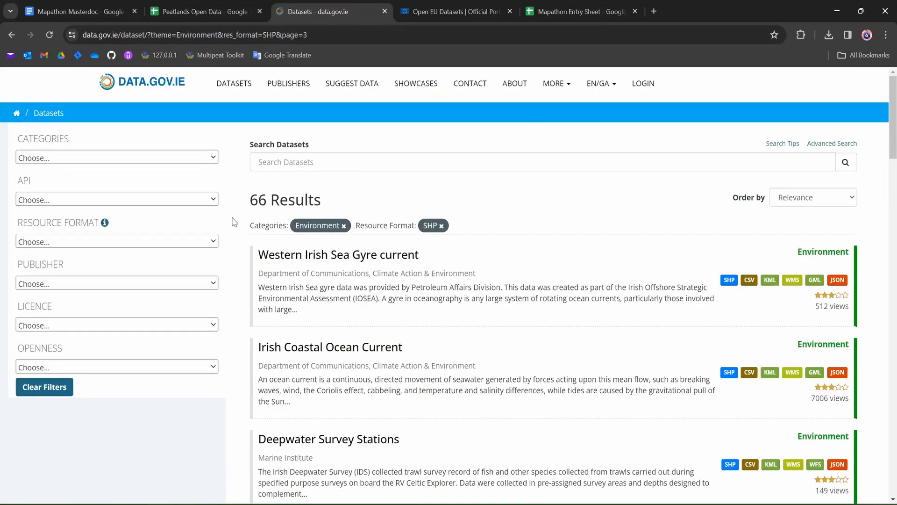
# Step: Search from the data.gov.ie home page for "flood" and open the Flood Zone A (CDP 2022 - 2028) dataset in a new tab
pyautogui.click(135, 82)
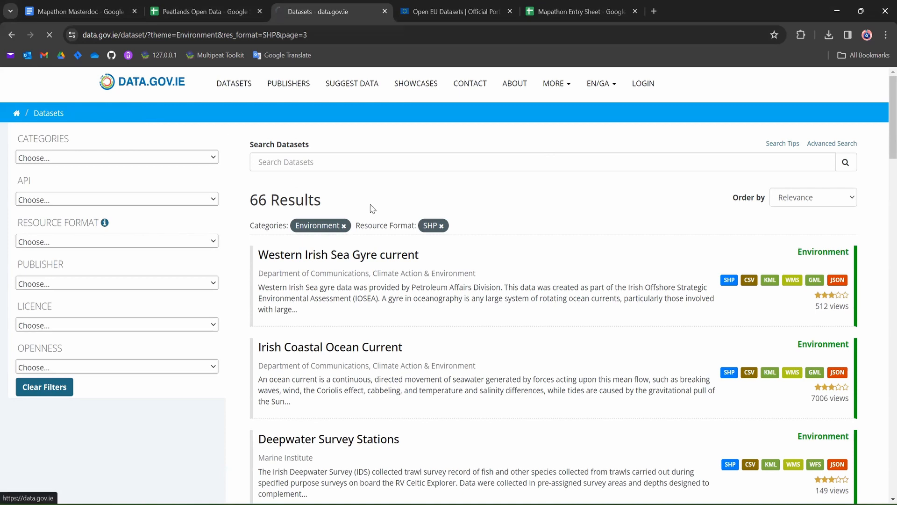
pyautogui.click(225, 265)
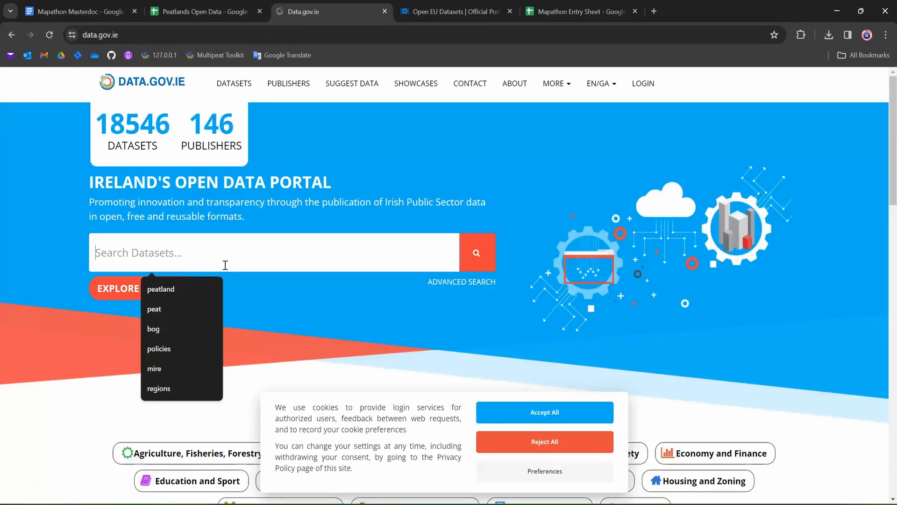
pyautogui.write('flood')
pyautogui.press('Return')
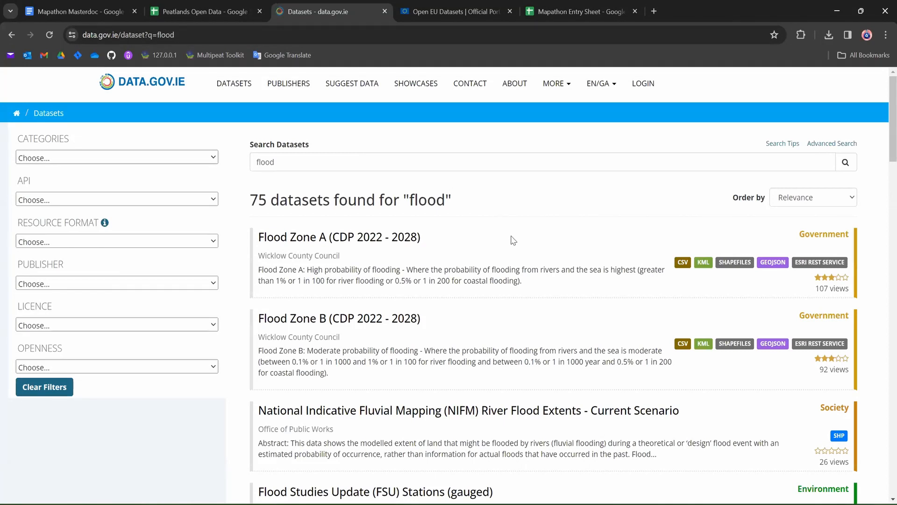
pyautogui.scroll(-1, 513, 241)
pyautogui.scroll(-2, 543, 314)
pyautogui.scroll(2, 522, 298)
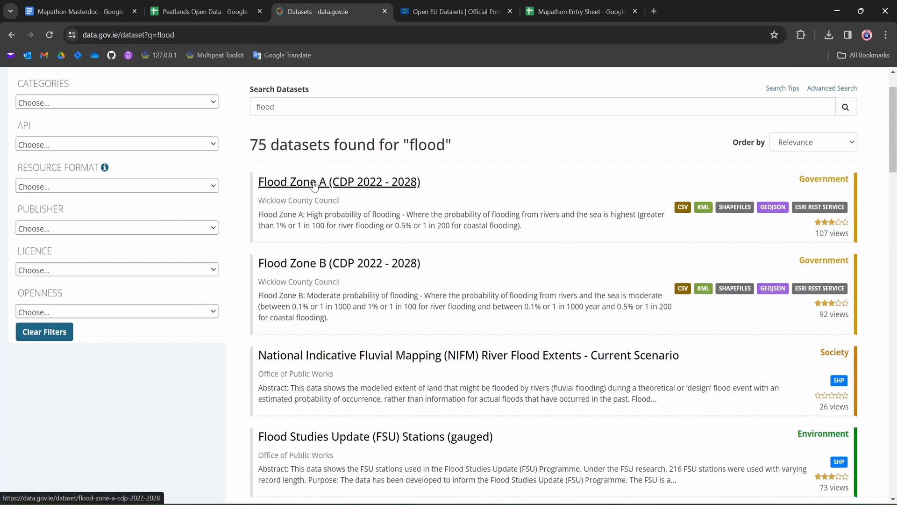
pyautogui.rightClick(340, 182)
pyautogui.click(392, 189)
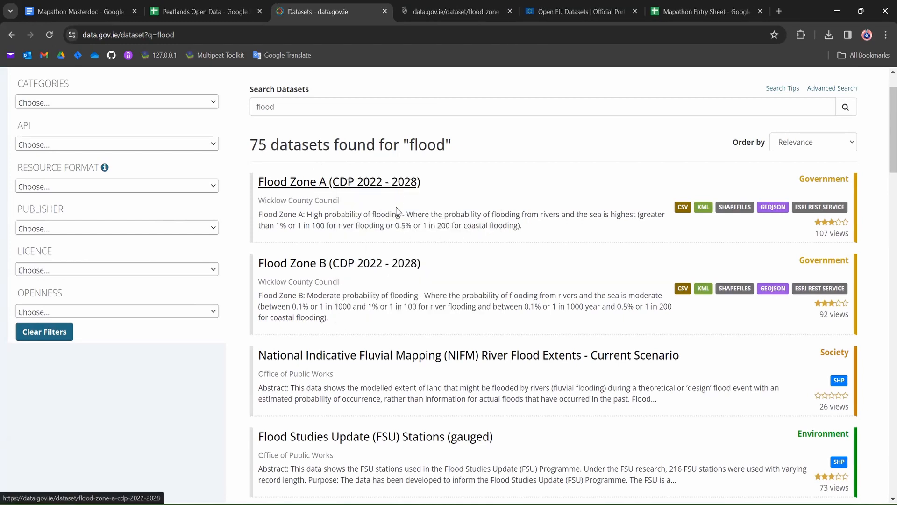
# Step: Replace the dataset search with "landslide" and open the GSI Landslide Events Data dataset
pyautogui.scroll(1, 94, 230)
pyautogui.scroll(-1, 100, 227)
pyautogui.scroll(1, 103, 225)
pyautogui.tripleClick(322, 163)
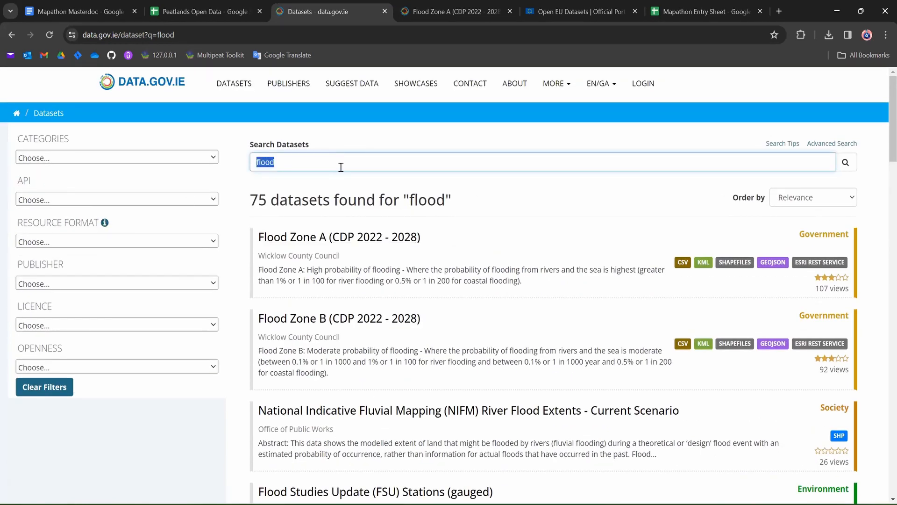
pyautogui.press('BackSpace')
pyautogui.write('landslide')
pyautogui.press('Return')
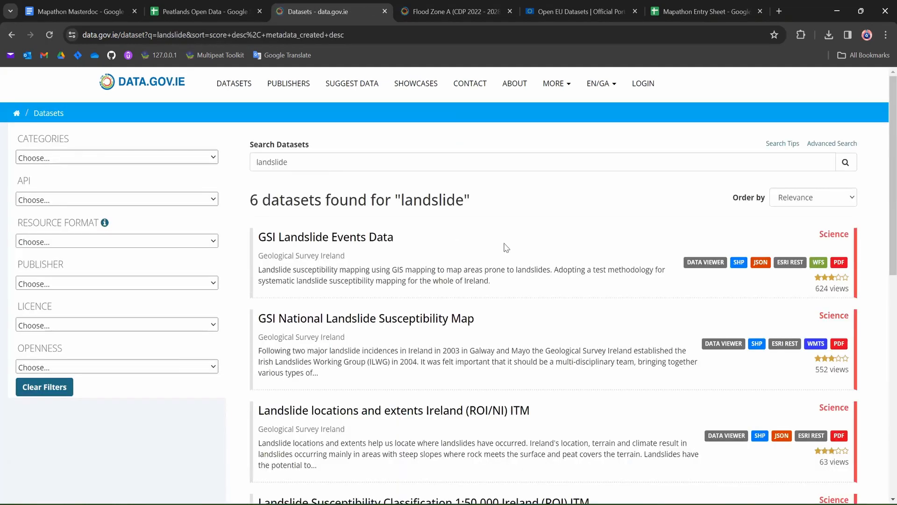
pyautogui.scroll(-1, 562, 206)
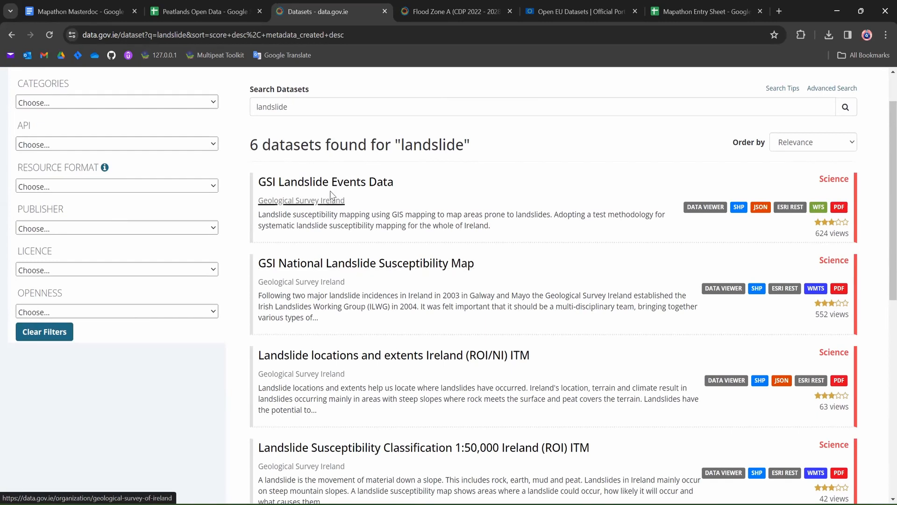
pyautogui.click(351, 185)
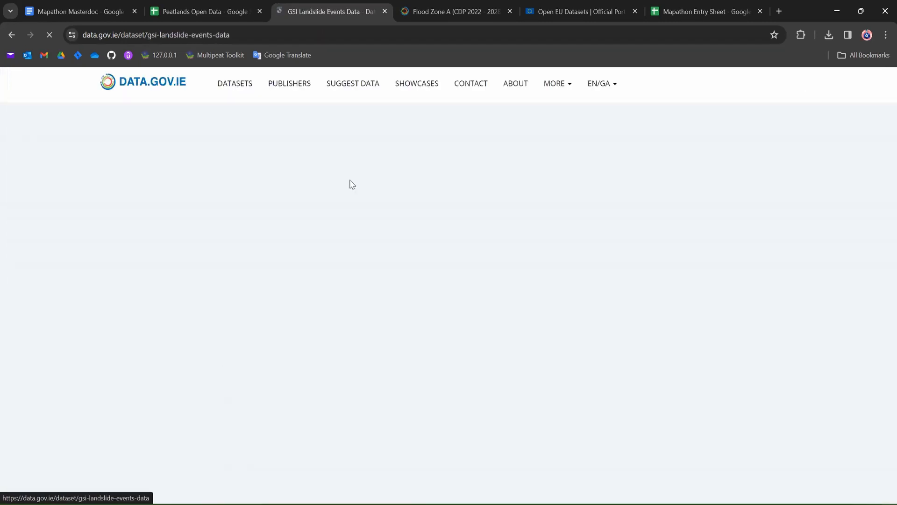
# Step: Download the SHP resource of the GSI Landslide Events Data dataset and close the download's loading tab
pyautogui.scroll(-2, 511, 192)
pyautogui.scroll(1, 660, 195)
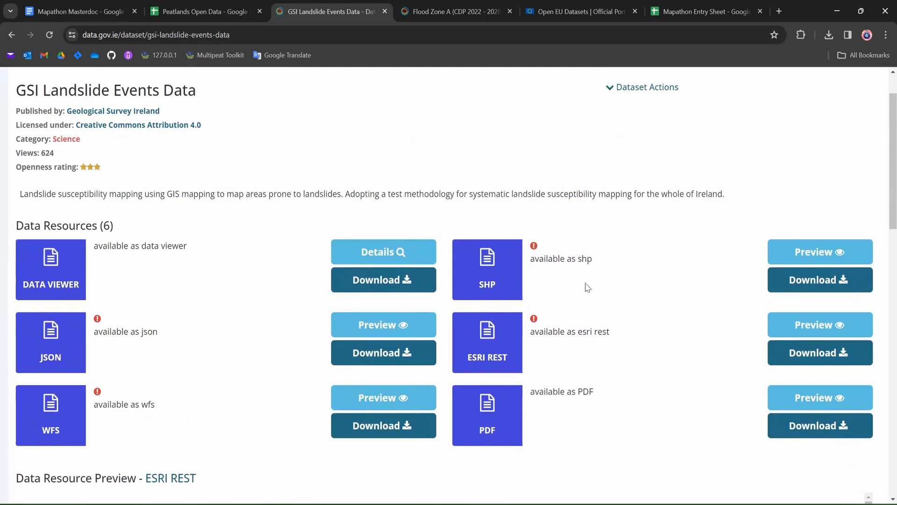
pyautogui.click(827, 279)
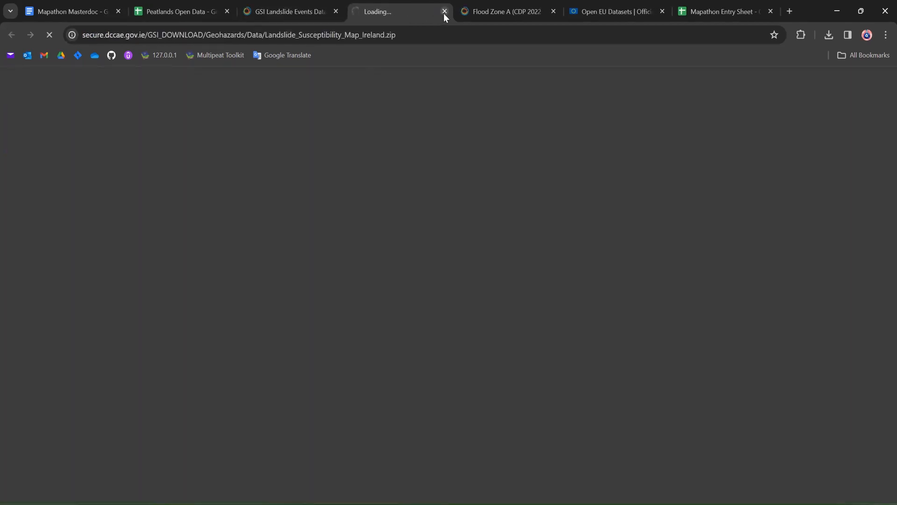
pyautogui.click(444, 13)
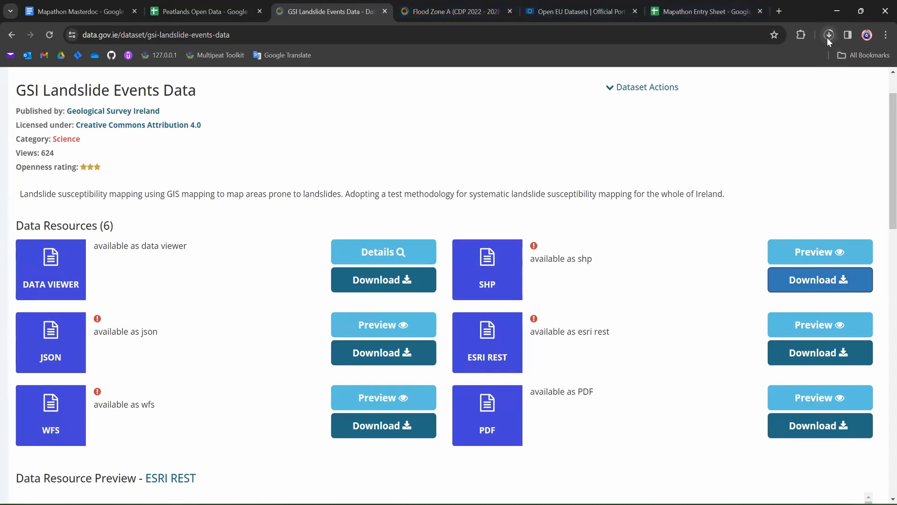
# Step: Switch to the Flood Zone A (CDP 2022 - 2028) dataset and download its Shapefile resource
pyautogui.click(459, 11)
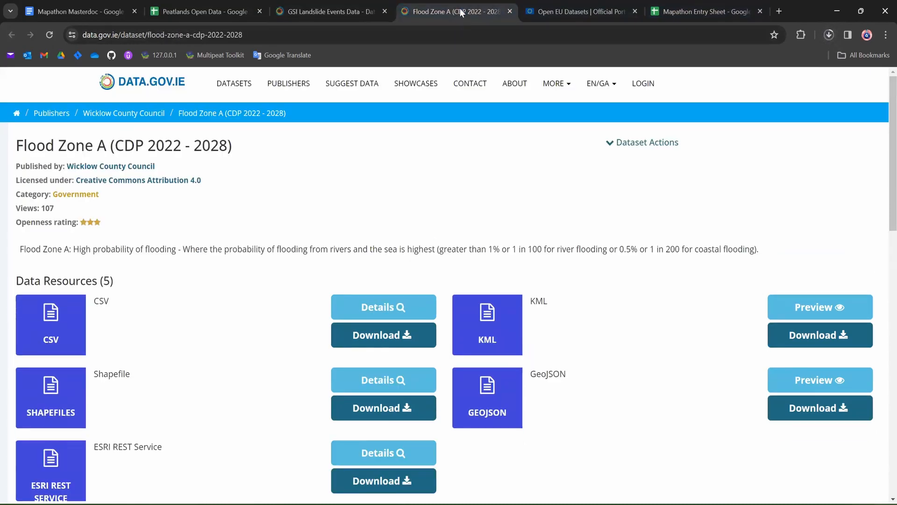
pyautogui.scroll(-2, 303, 399)
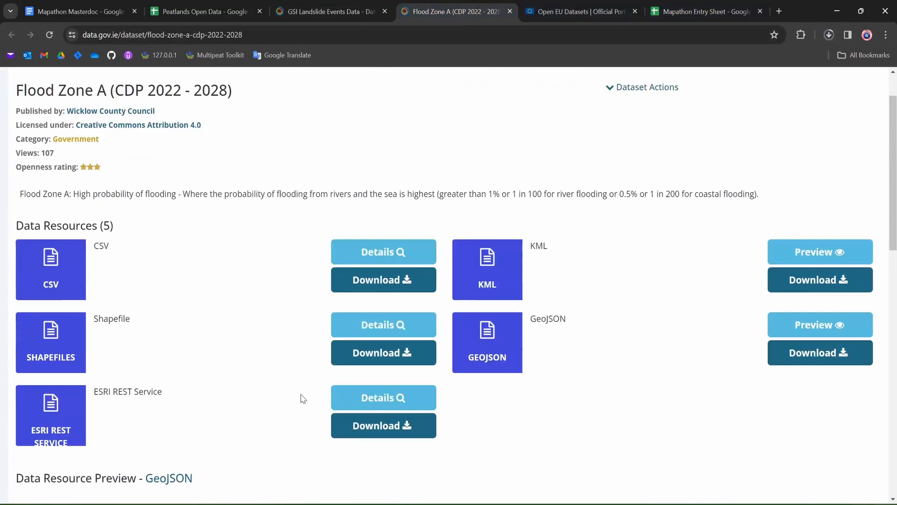
pyautogui.click(362, 359)
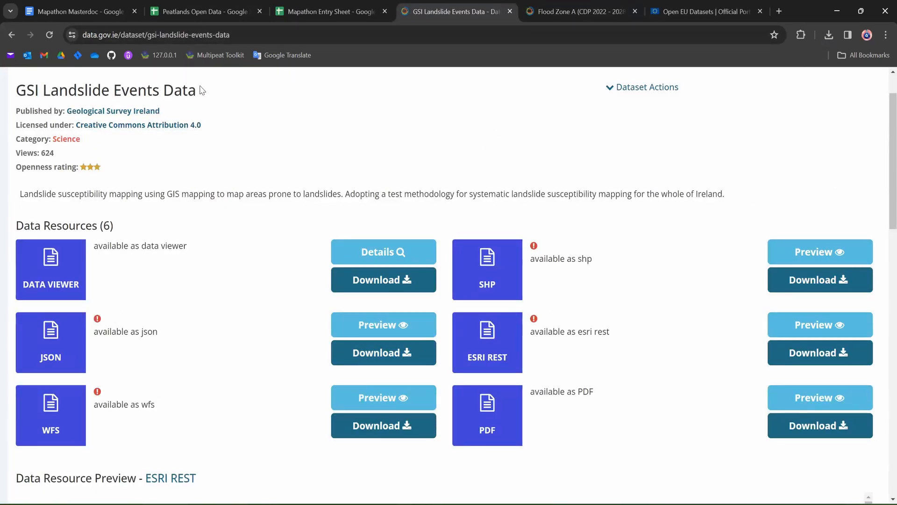
# Step: Copy the dataset title GSI Landslide Events Data into cell A2 of the Mapathon Entry Sheet's Open Data sheet
pyautogui.moveTo(202, 90); pyautogui.dragTo(18, 90)
pyautogui.rightClick(41, 96)
pyautogui.click(52, 102)
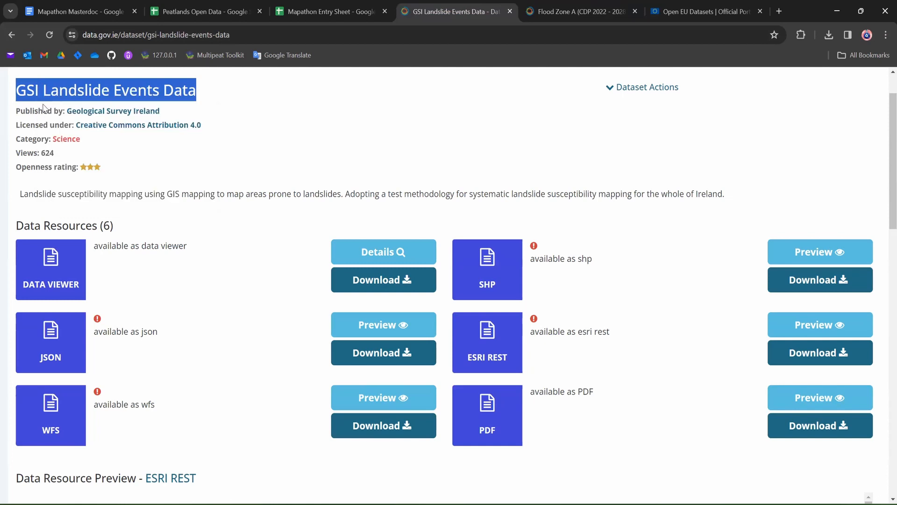
pyautogui.click(335, 6)
pyautogui.click(46, 181)
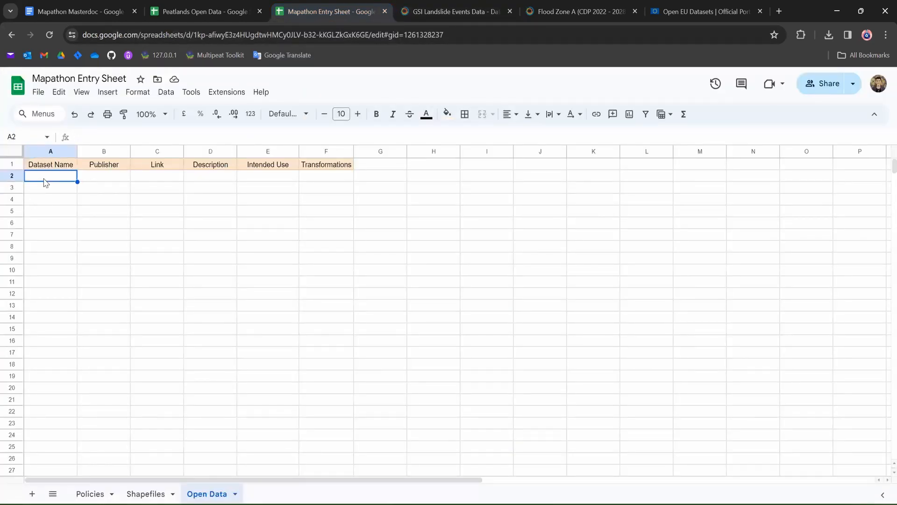
pyautogui.hotkey('ctrl', 'v')
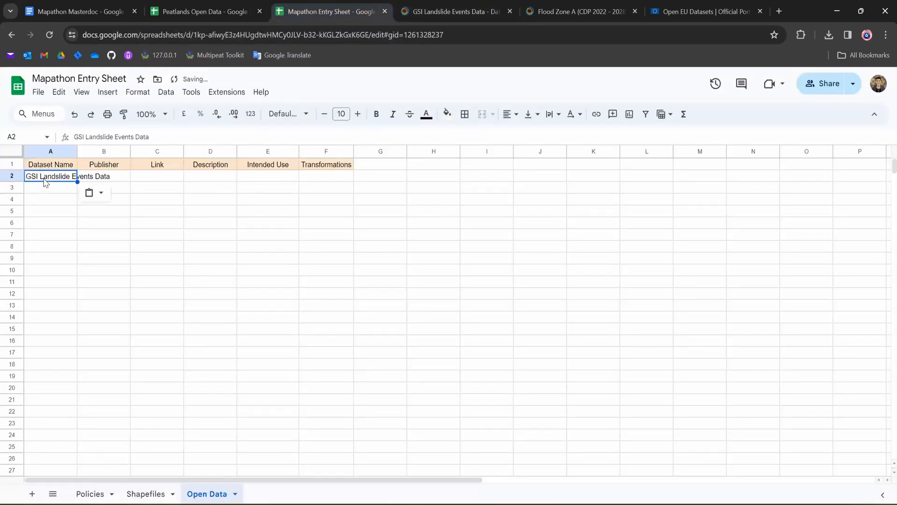
# Step: Copy the publisher Geological Survey Ireland from the landslide dataset page into Publisher cell B2 of the entry sheet
pyautogui.click(236, 8)
pyautogui.click(462, 6)
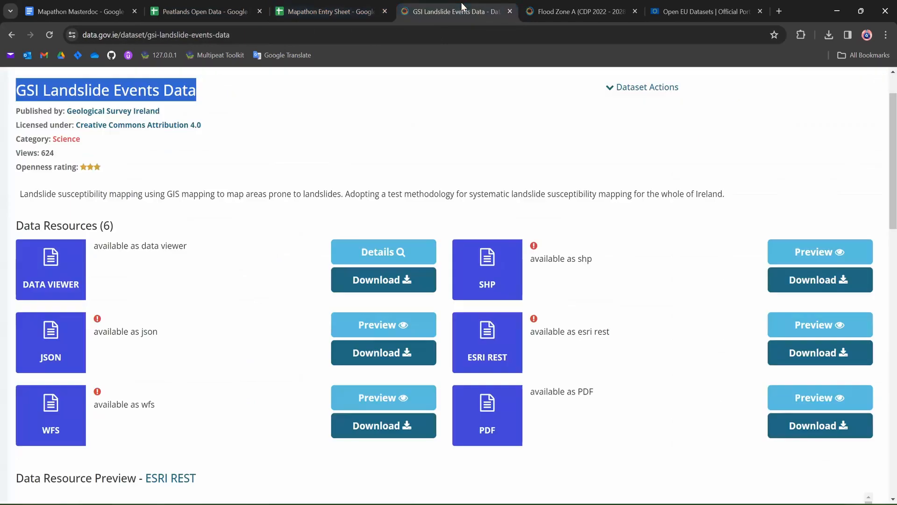
pyautogui.moveTo(173, 113); pyautogui.dragTo(67, 107)
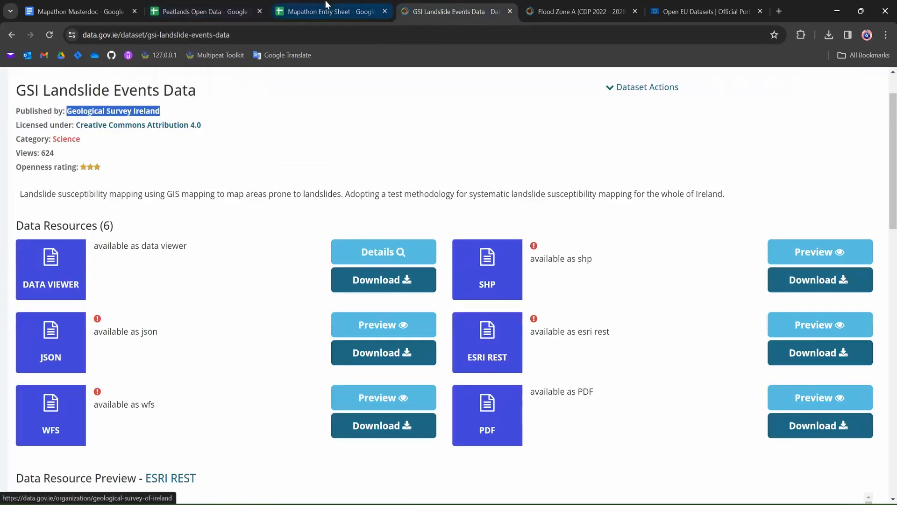
pyautogui.hotkey('ctrl', 'shift', 'Tab')
pyautogui.click(103, 179)
pyautogui.hotkey('ctrl', 'v')
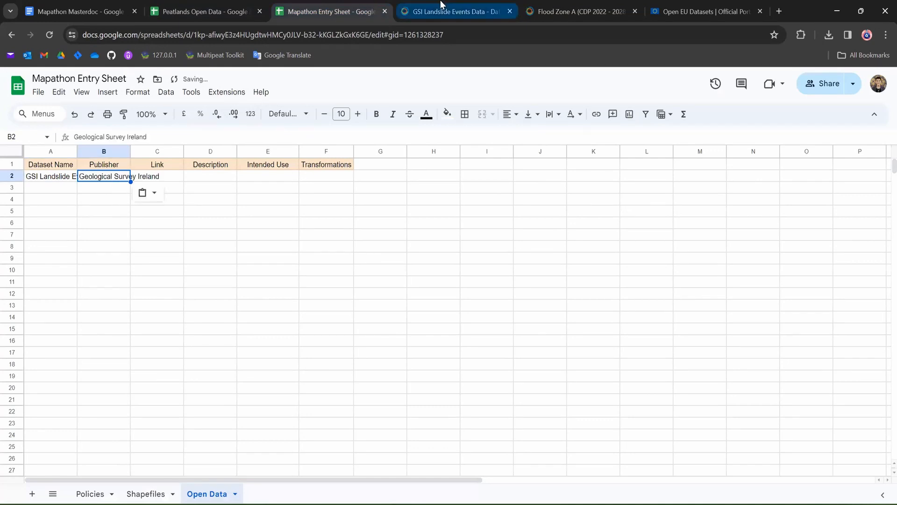
# Step: Copy the web address of the GSI Landslide Events Data page into Link cell C2 of the entry sheet
pyautogui.click(458, 10)
pyautogui.click(173, 35)
pyautogui.hotkey('ctrl', 'c')
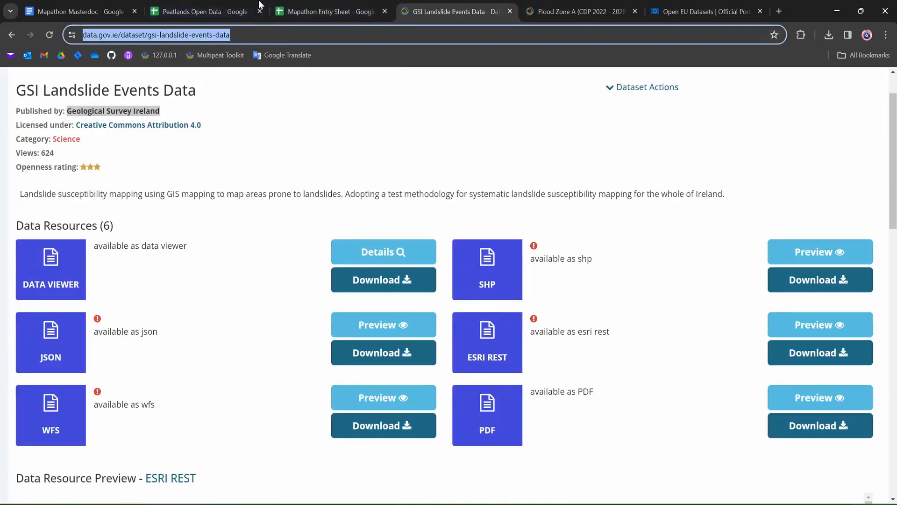
pyautogui.click(329, 11)
pyautogui.click(174, 177)
pyautogui.hotkey('ctrl', 'v')
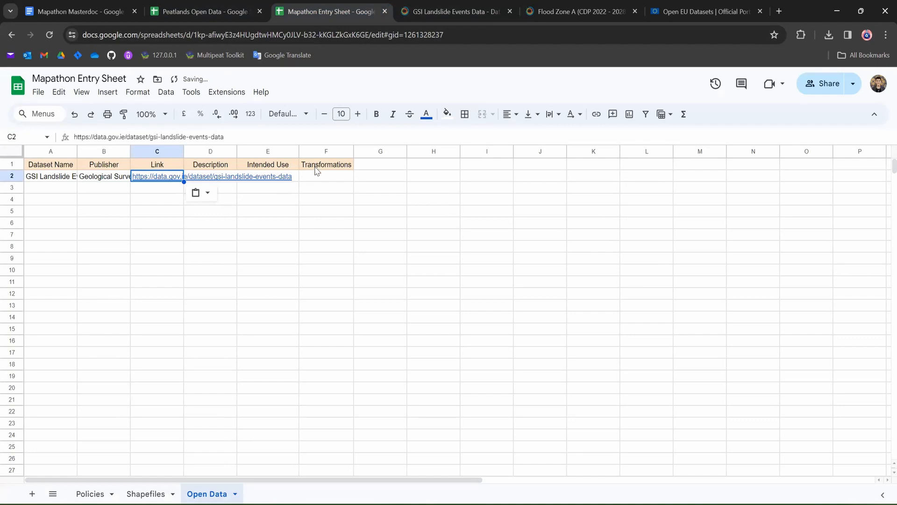
pyautogui.click(215, 179)
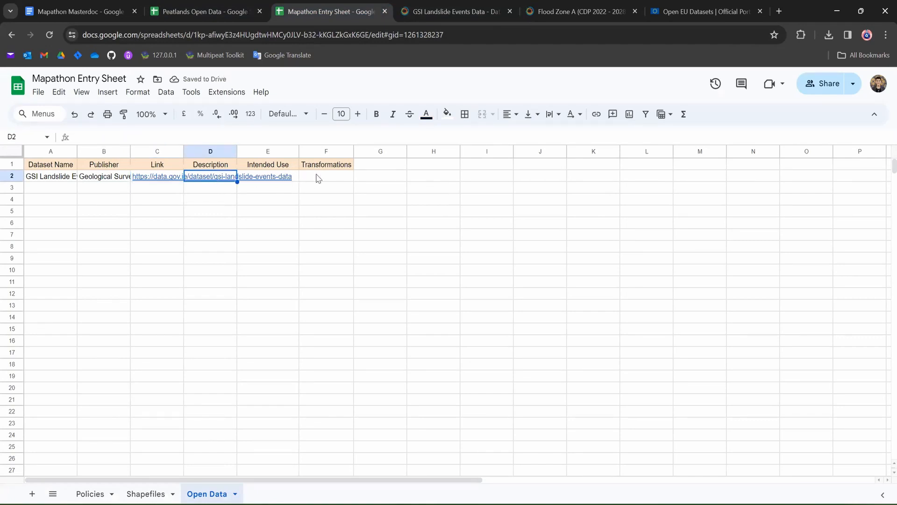
pyautogui.click(318, 179)
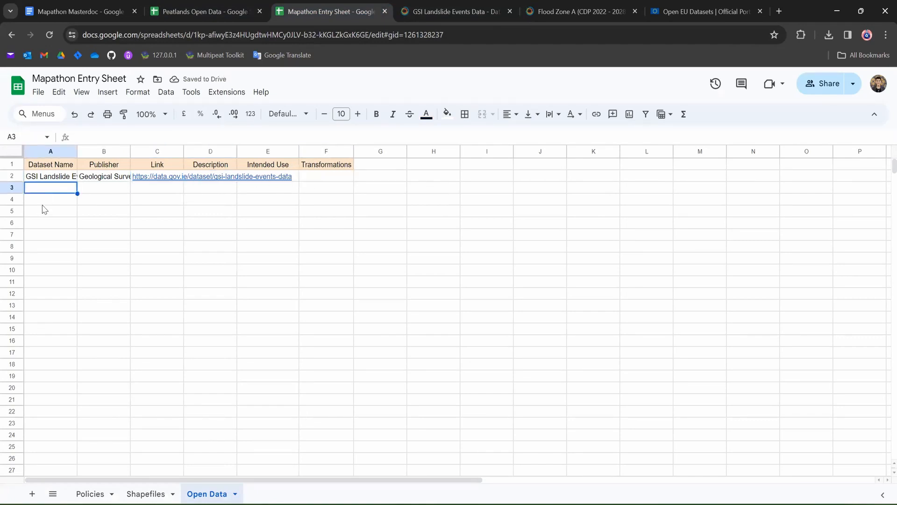
# Step: Copy the dataset title Flood Zone A (CDP 2022 - 2028) into Dataset Name cell A3 of the entry sheet
pyautogui.click(584, 10)
pyautogui.moveTo(244, 90); pyautogui.dragTo(4, 91)
pyautogui.click(322, 10)
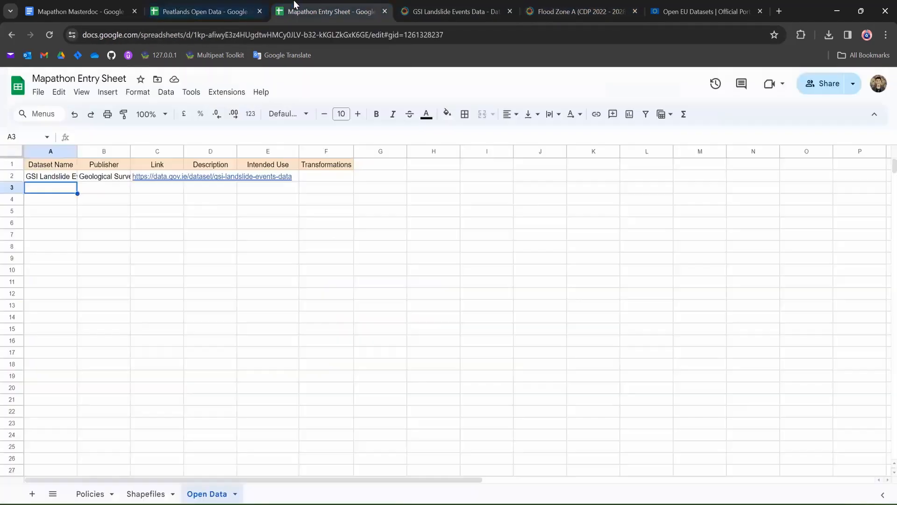
pyautogui.hotkey('ctrl', 'v')
# Step: Copy the publisher Wicklow County Council from the flood dataset page into Publisher cell B3 of the entry sheet
pyautogui.click(537, 8)
pyautogui.click(164, 111)
pyautogui.moveTo(165, 111); pyautogui.dragTo(66, 111)
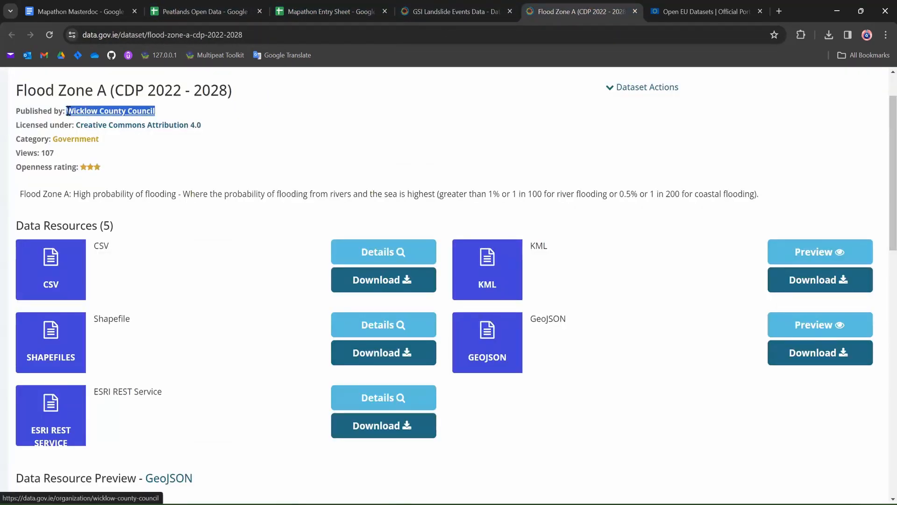
pyautogui.click(278, 10)
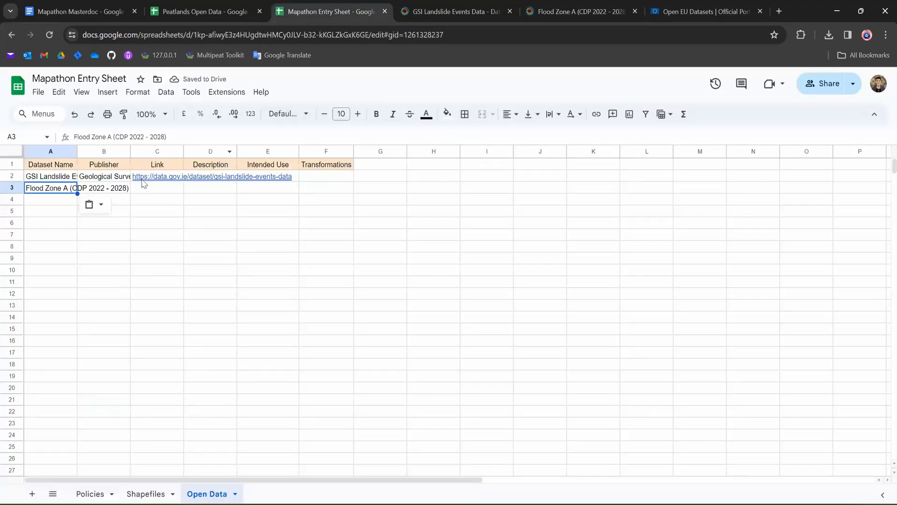
pyautogui.click(125, 187)
pyautogui.hotkey('ctrl', 'v')
# Step: Copy the web address of the Flood Zone A dataset page into Link cell C3 of the entry sheet
pyautogui.click(530, 8)
pyautogui.click(159, 34)
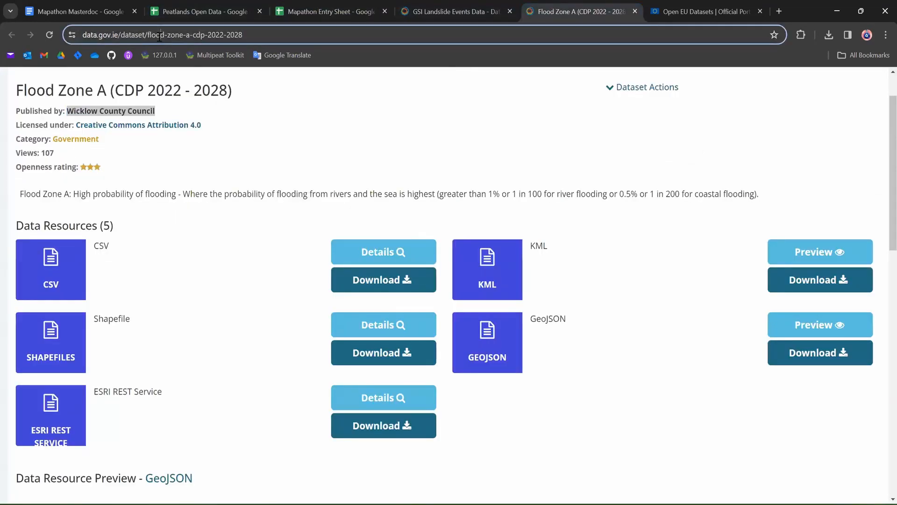
pyautogui.click(229, 6)
pyautogui.click(318, 11)
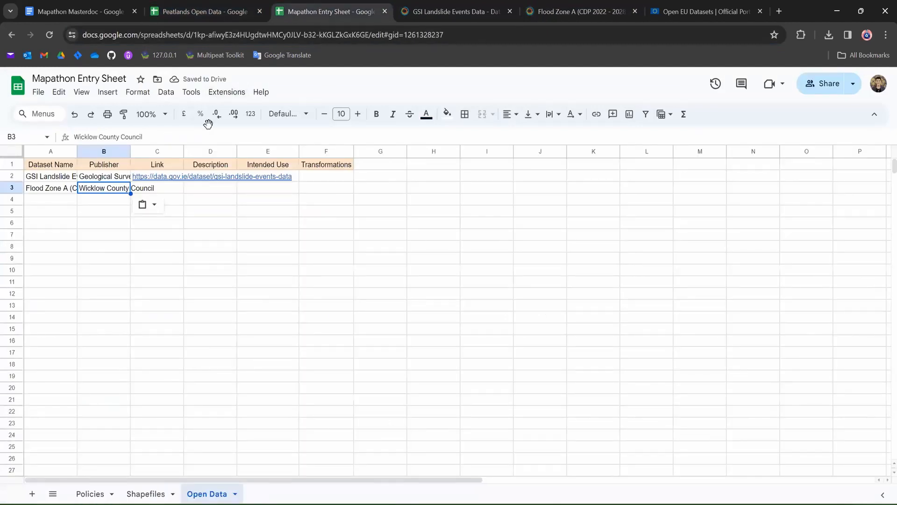
pyautogui.click(149, 189)
pyautogui.hotkey('ctrl', 'v')
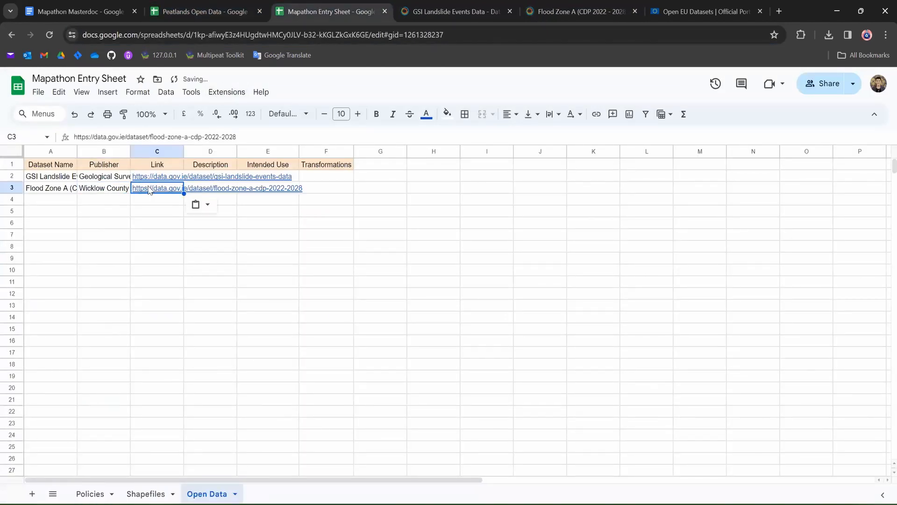
# Step: Check the landslide dataset page and enter the description "Shows the likelihood of a landslide ocurring in a given area" in D2
pyautogui.click(482, 5)
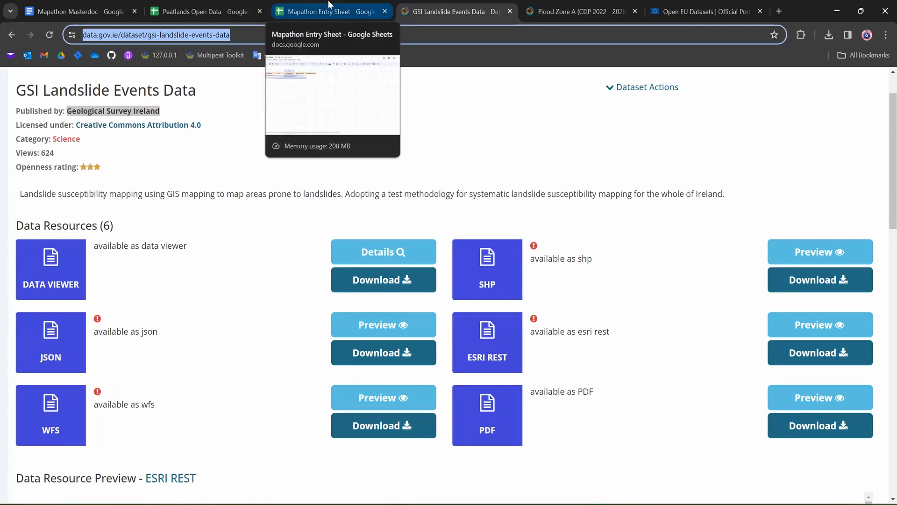
pyautogui.click(228, 6)
pyautogui.click(322, 11)
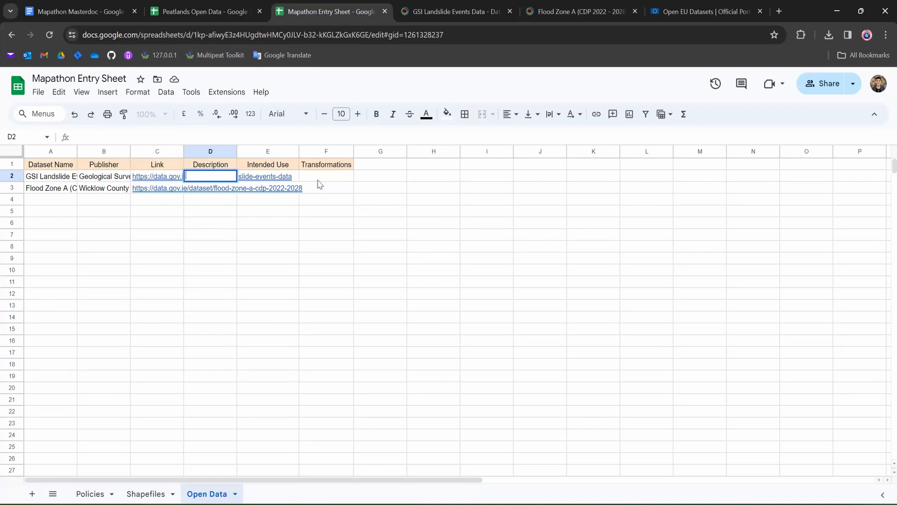
pyautogui.write('Shows the likelihood of a landslide ocurring in a given area')
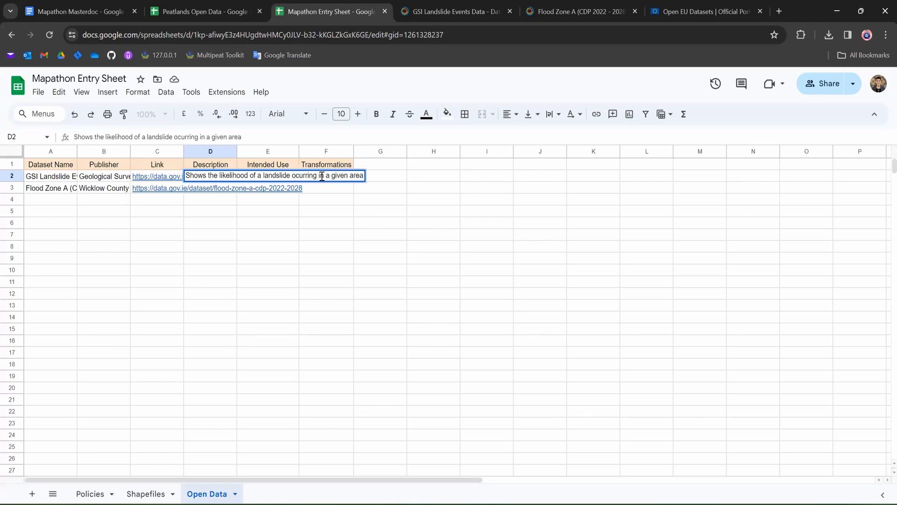
pyautogui.click(333, 213)
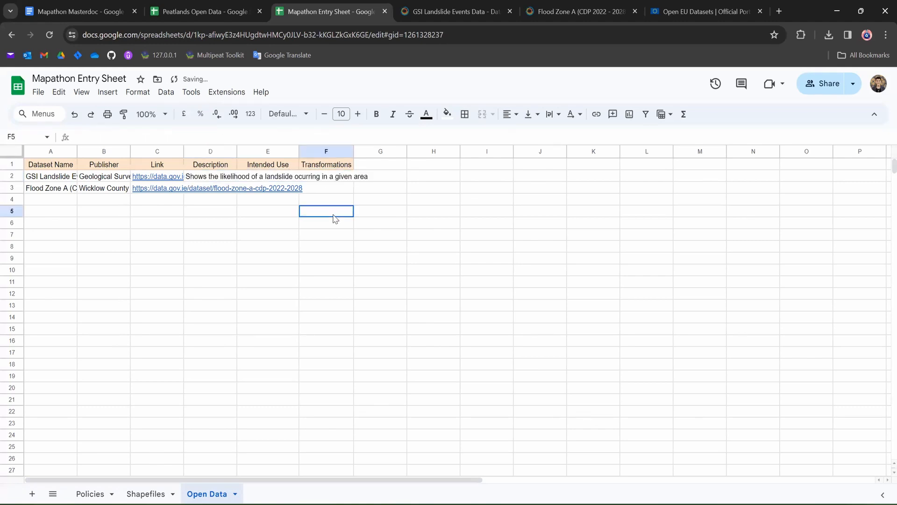
# Step: Enter "To examine possible relations between peatlands and landslides" as the landslide dataset's intended use in E2
pyautogui.click(273, 180)
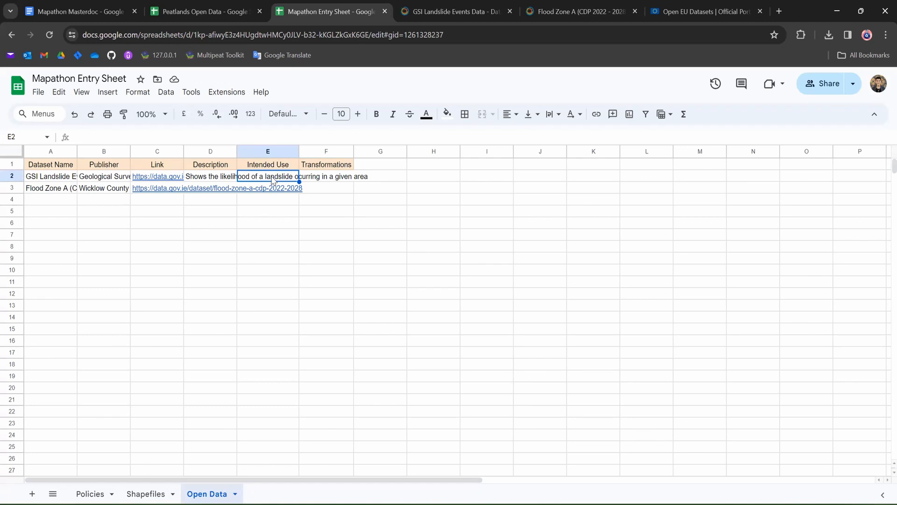
pyautogui.hotkey('ctrl', 'v')
pyautogui.click(239, 219)
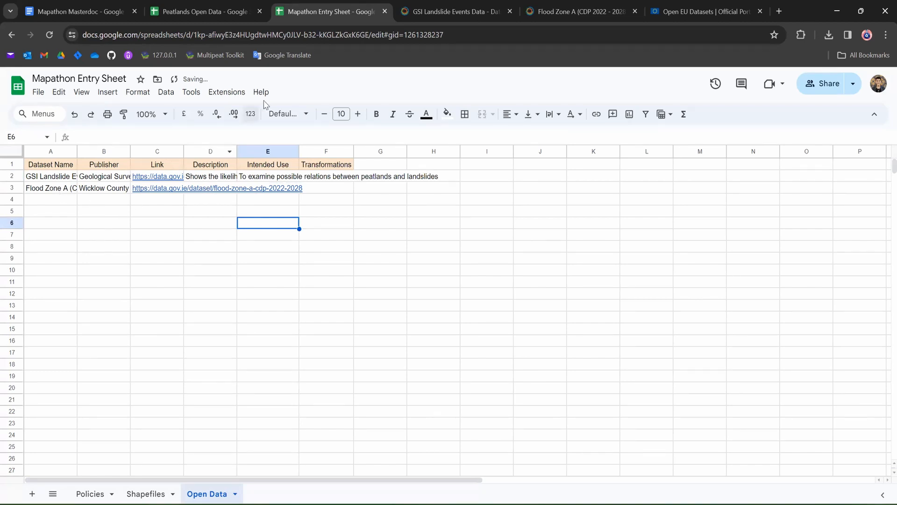
# Step: Check the Flood Zone A page and enter the description "Shows areas with a high likelihood of flooding" in D3
pyautogui.click(558, 5)
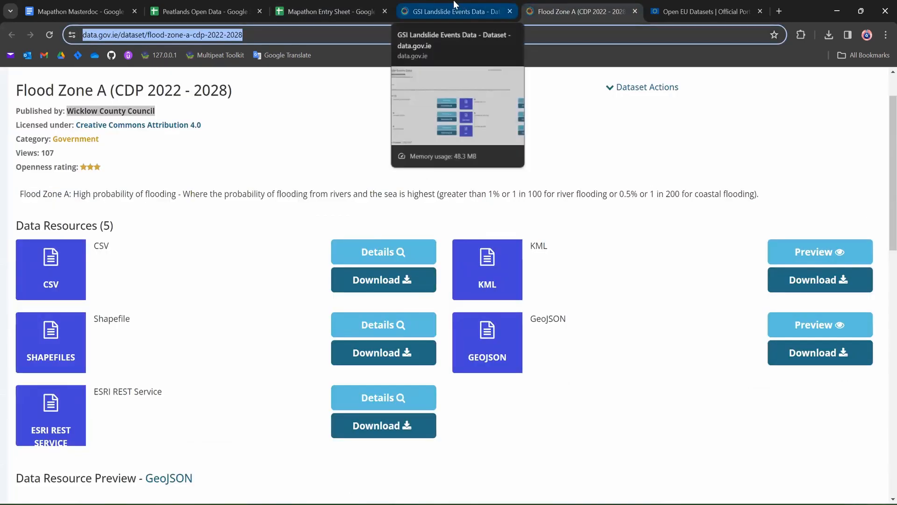
pyautogui.click(338, 5)
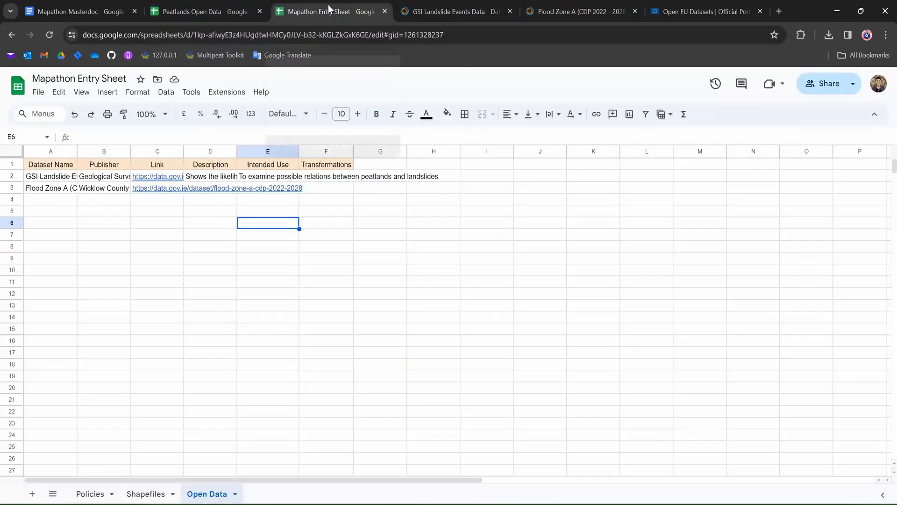
pyautogui.click(207, 190)
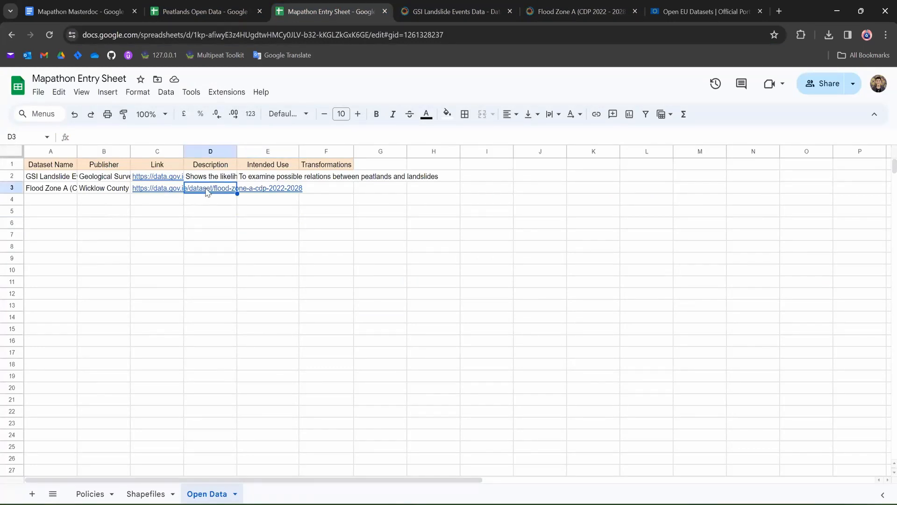
pyautogui.write('Shows areas with a high likeli')
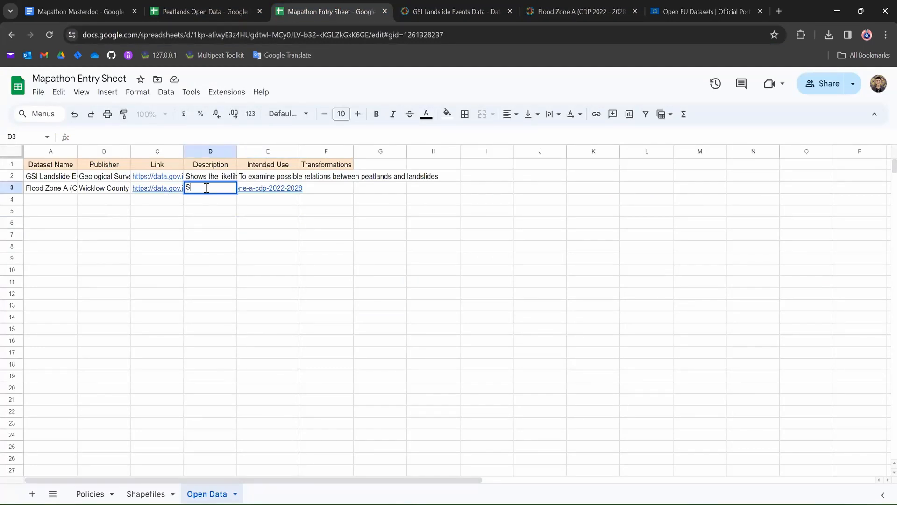
pyautogui.write('flooding')
pyautogui.press('Tab')
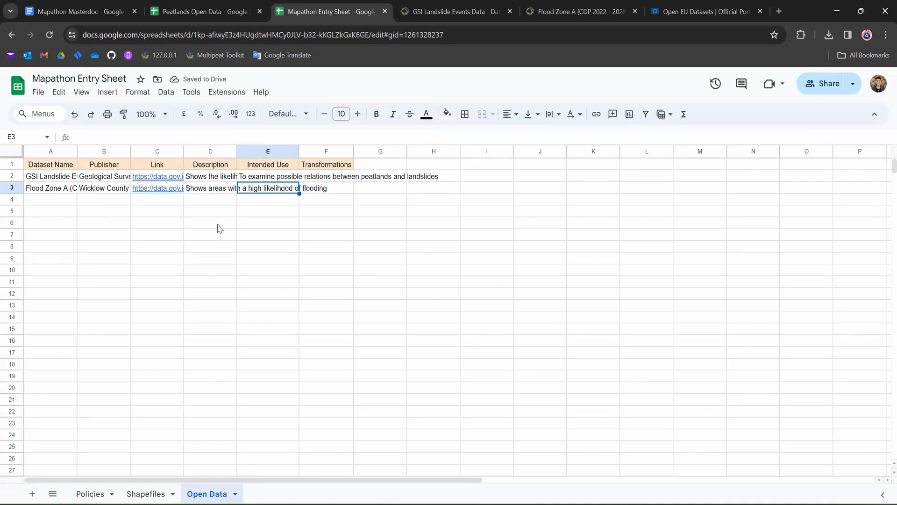
# Step: Enter the Flood Zone A dataset's intended use in E3, examining its possible relations with peatlands
pyautogui.press('capslock')
pyautogui.write('T')
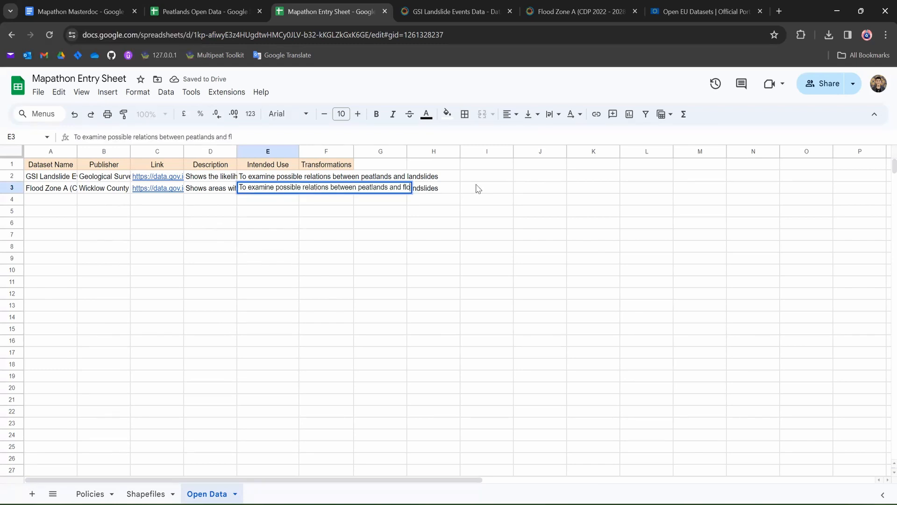
pyautogui.click(308, 239)
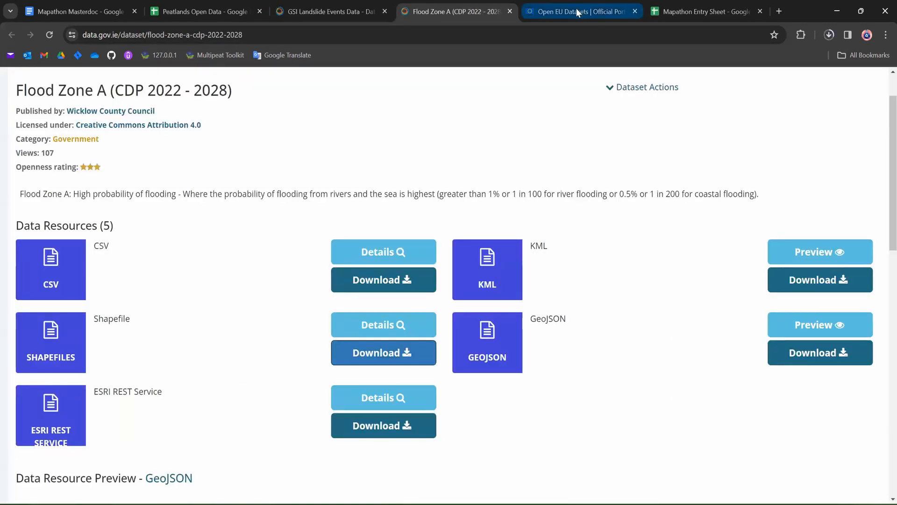
# Step: Switch to the Open EU Datasets portal and close the two data.gov.ie dataset tabs
pyautogui.click(577, 9)
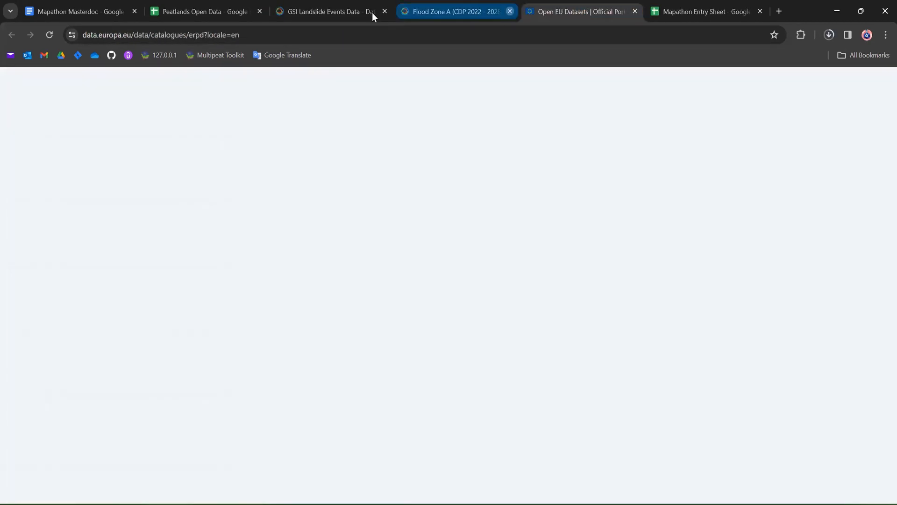
pyautogui.click(380, 13)
pyautogui.click(385, 12)
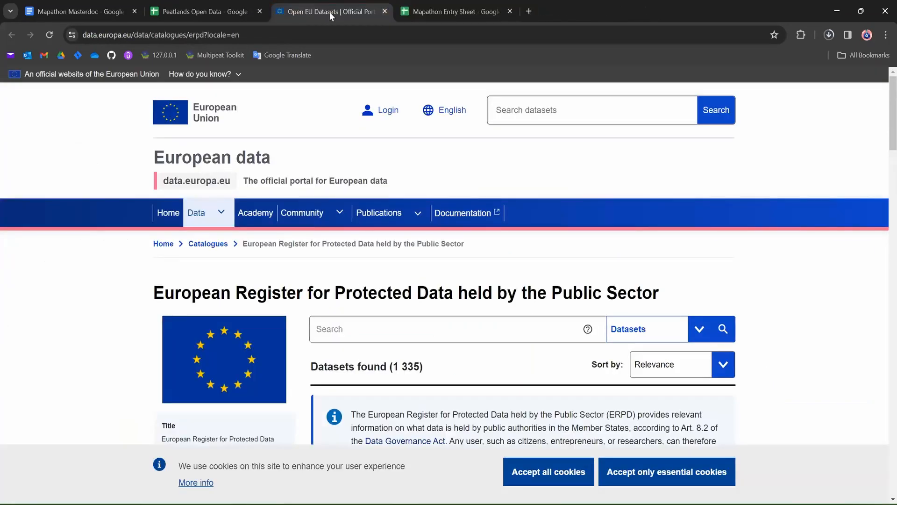
# Step: Open the Quick search page for datasets on the European data portal
pyautogui.scroll(-2, 579, 238)
pyautogui.scroll(1, 470, 256)
pyautogui.click(221, 155)
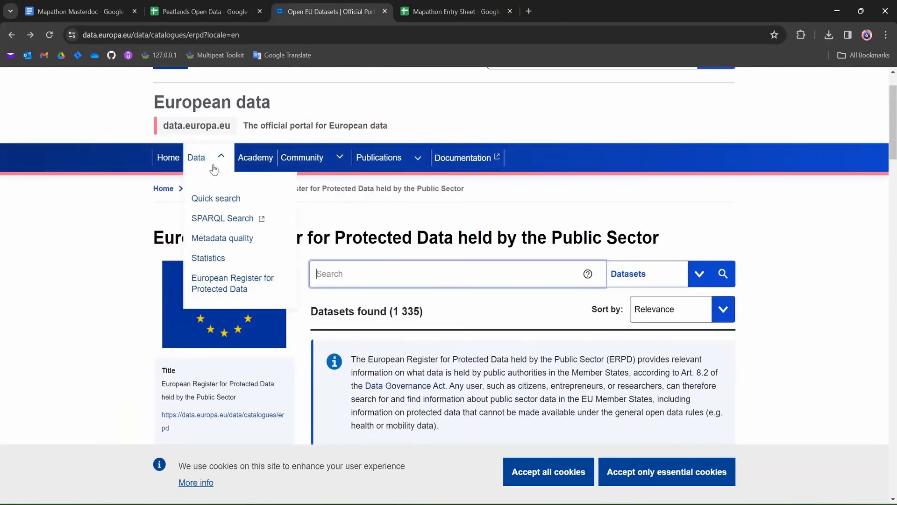
pyautogui.click(216, 198)
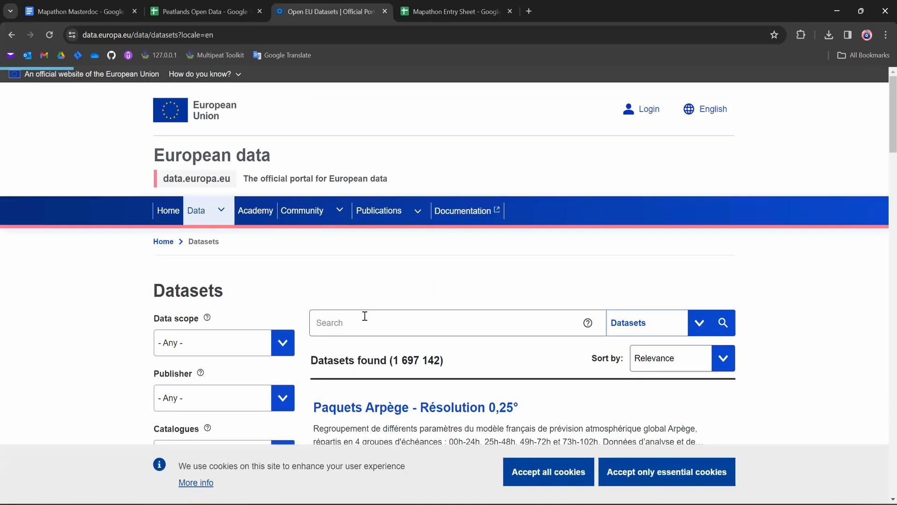
# Step: Filter the European datasets by format to show only Esri Shape
pyautogui.scroll(-4, 407, 290)
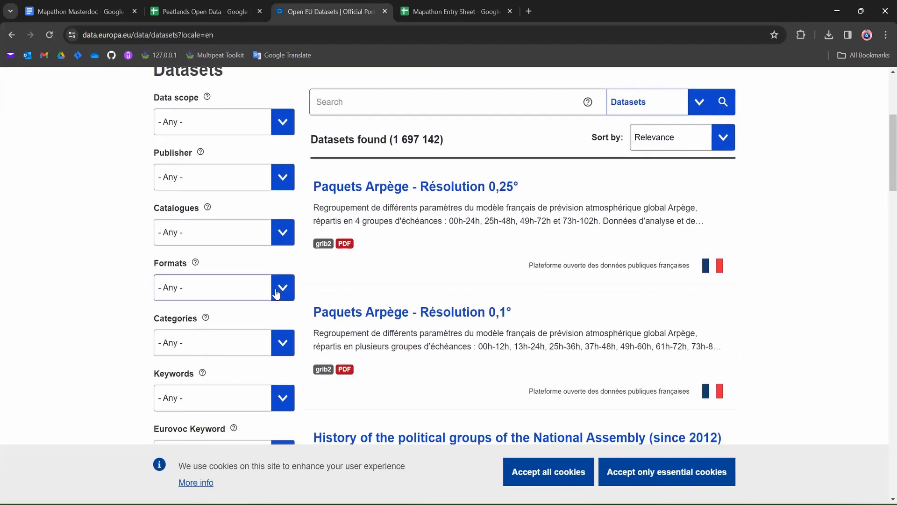
pyautogui.click(279, 292)
pyautogui.scroll(-3, 280, 298)
pyautogui.scroll(-4, 241, 277)
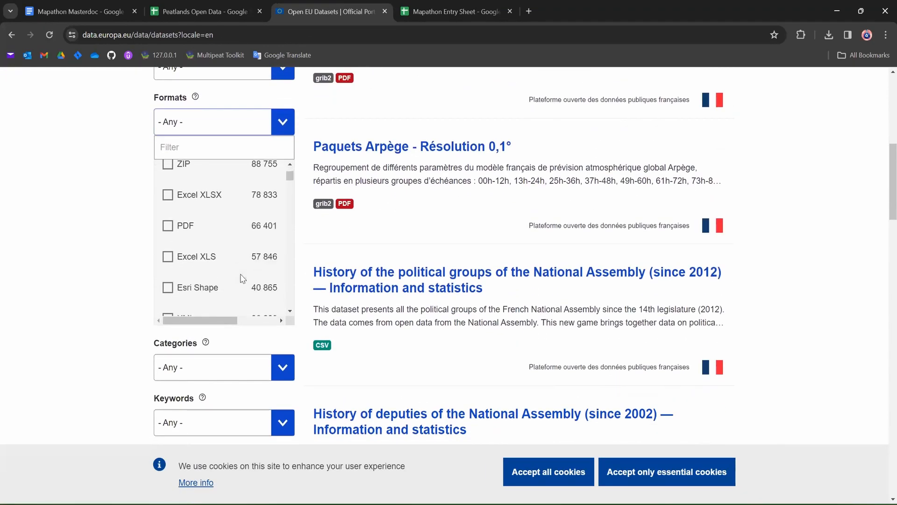
pyautogui.scroll(-3, 243, 278)
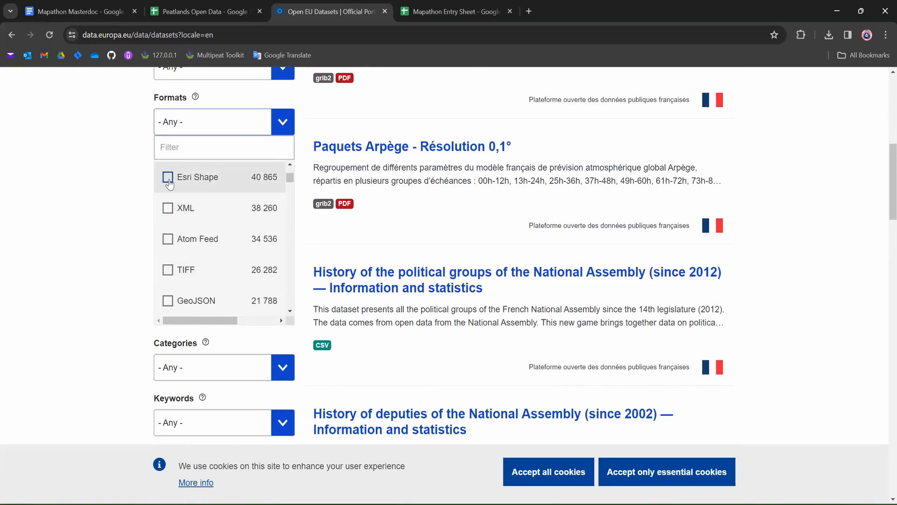
pyautogui.click(168, 179)
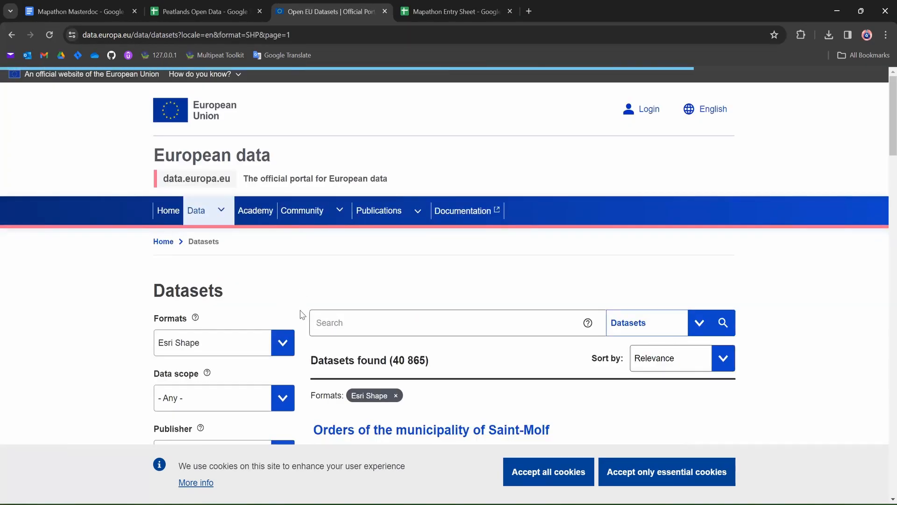
# Step: Look over the Esri Shape datasets and search them for "irish"
pyautogui.scroll(-1, 299, 326)
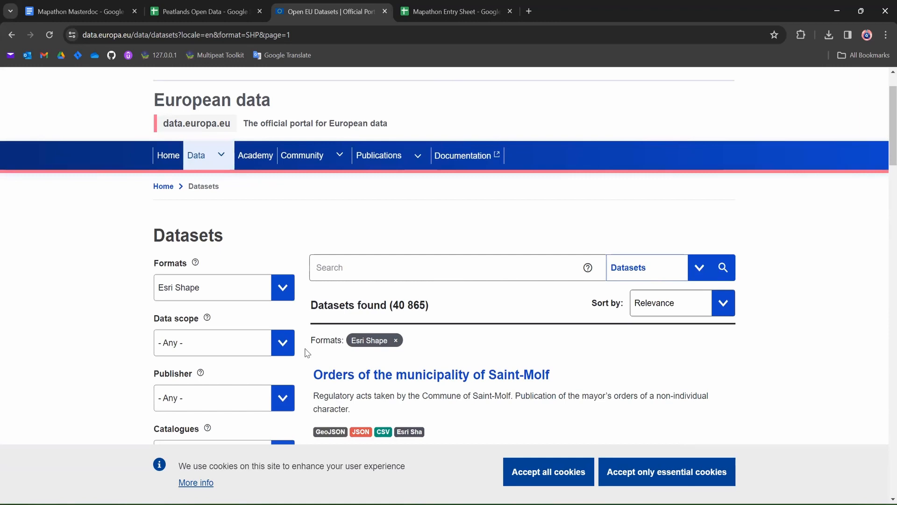
pyautogui.scroll(-3, 455, 354)
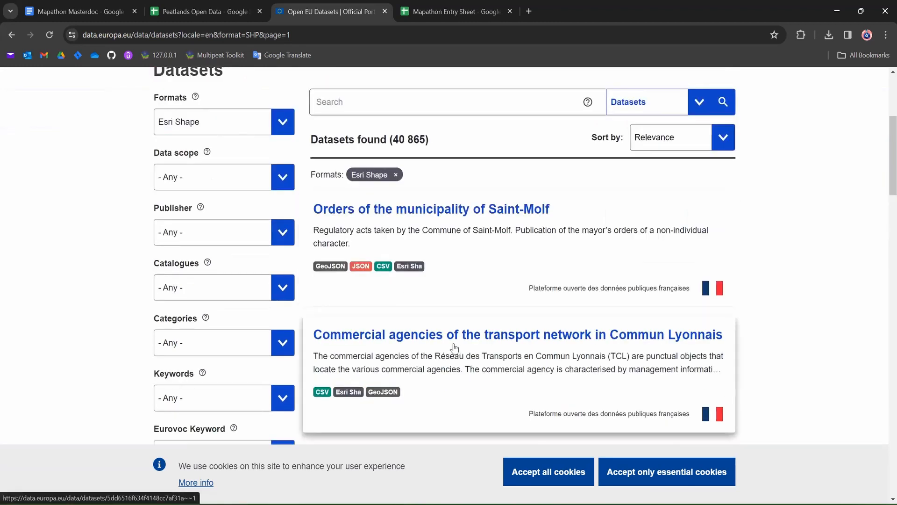
pyautogui.scroll(-2, 813, 255)
pyautogui.scroll(-7, 813, 255)
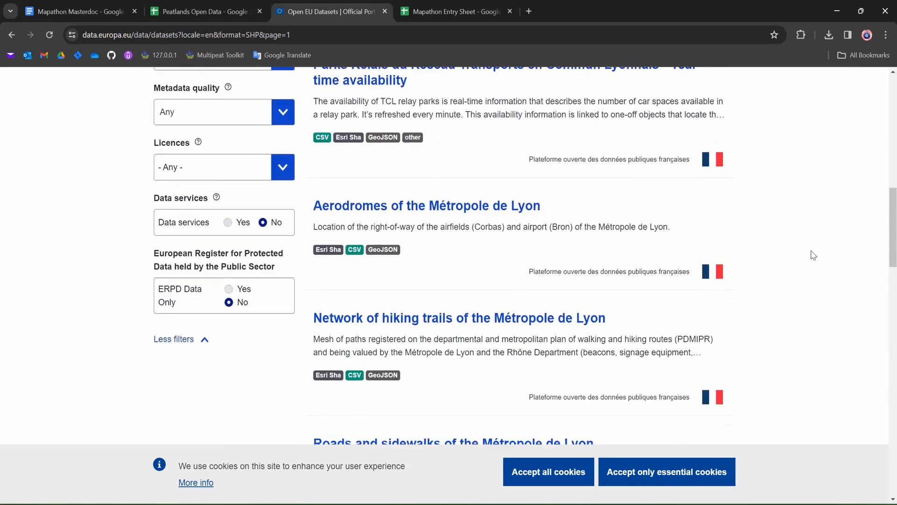
pyautogui.scroll(4, 814, 255)
pyautogui.scroll(6, 814, 255)
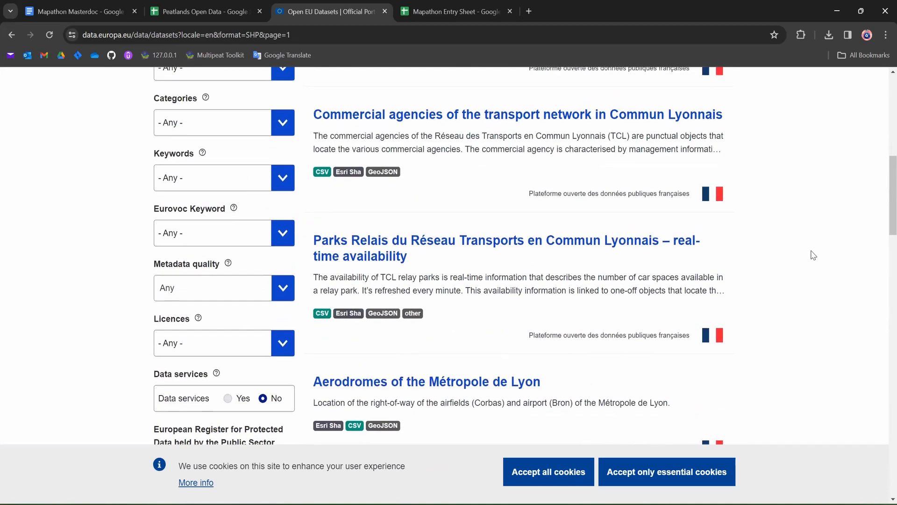
pyautogui.click(420, 159)
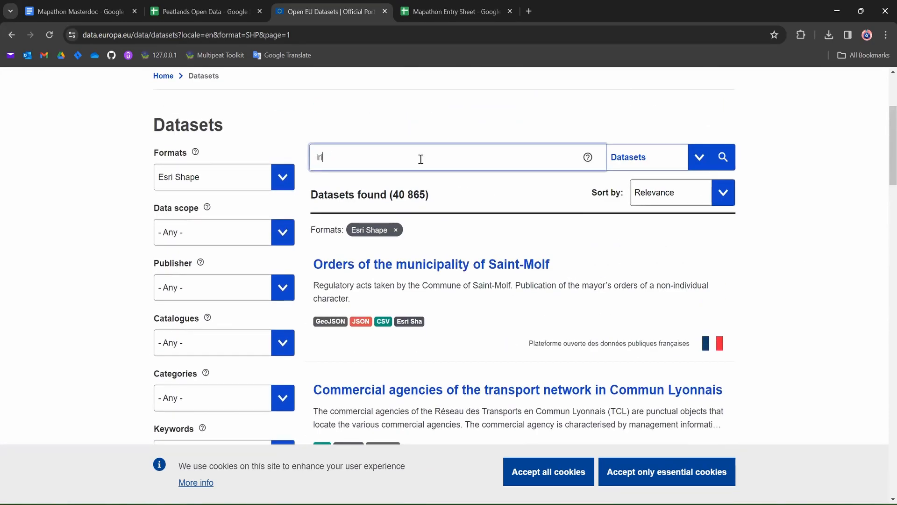
pyautogui.write('irish')
pyautogui.click(723, 158)
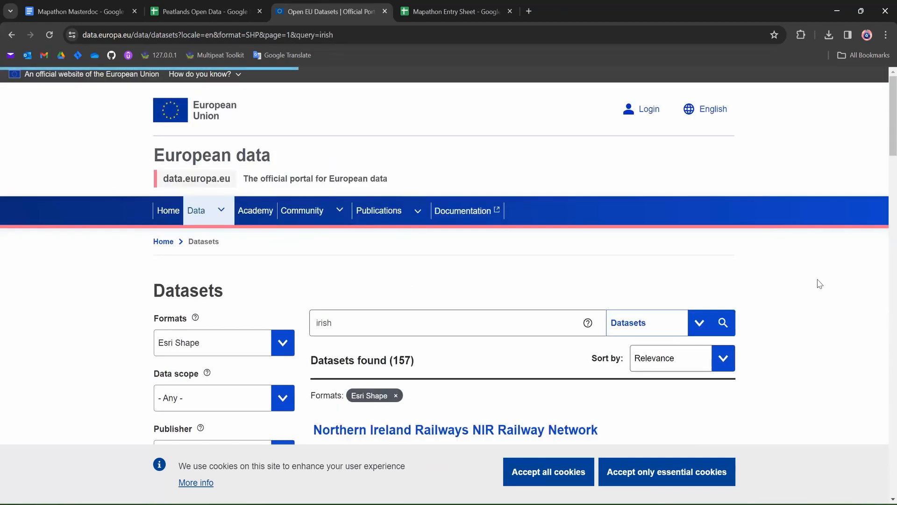
# Step: Examine the first page of "irish" results, checking each dataset's topic, source catalogue and available formats
pyautogui.scroll(-4, 824, 317)
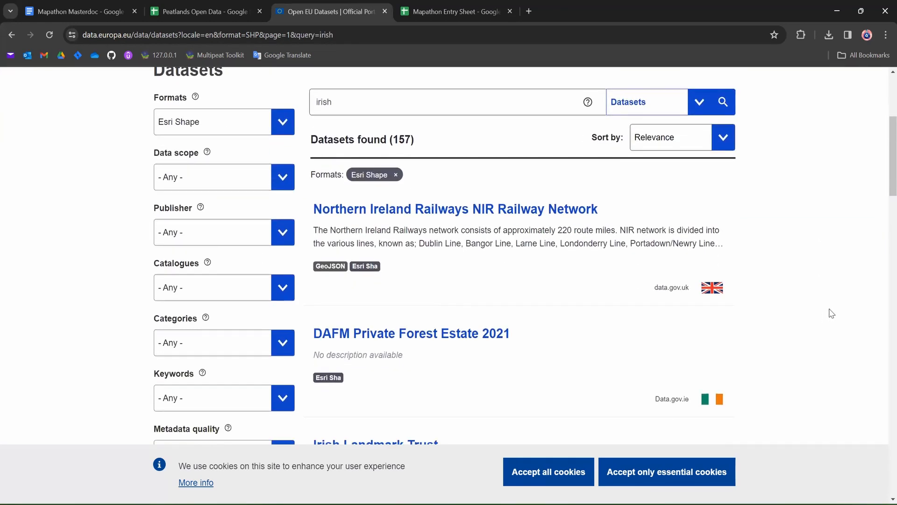
pyautogui.scroll(-3, 832, 313)
pyautogui.scroll(-7, 832, 312)
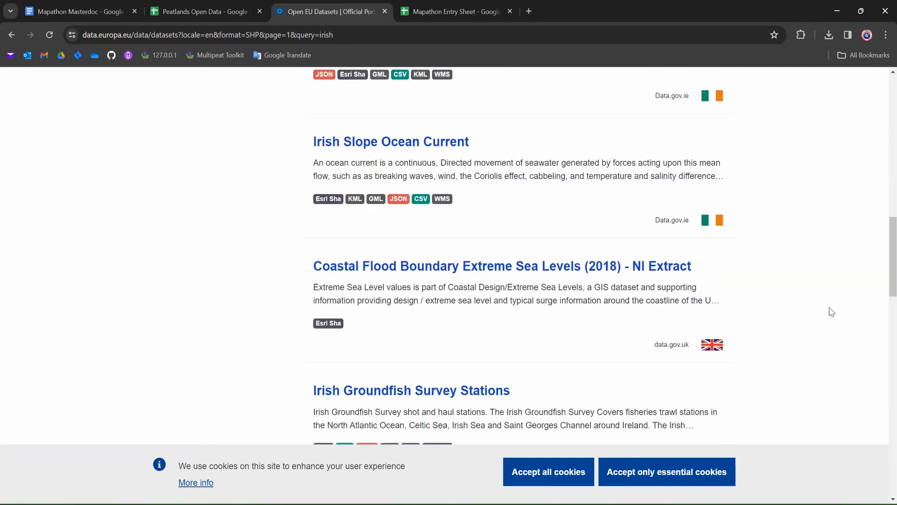
pyautogui.scroll(-5, 832, 312)
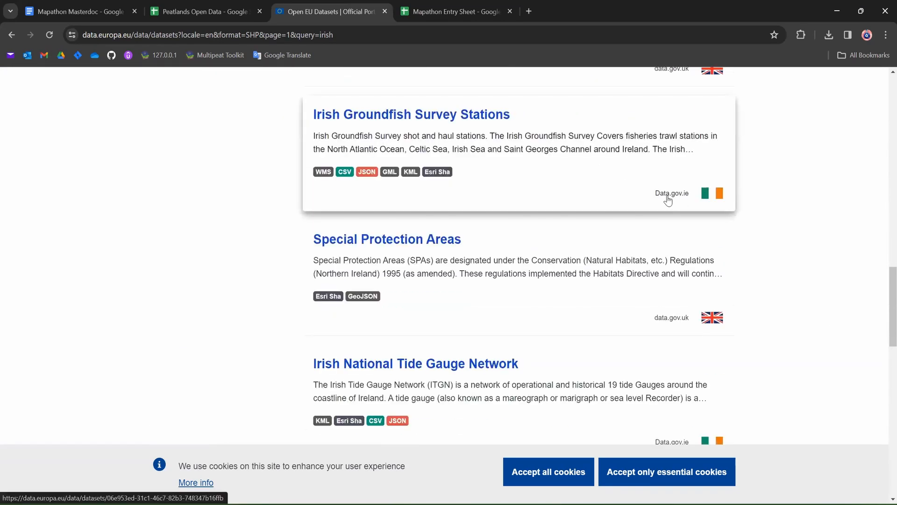
pyautogui.scroll(-2, 669, 311)
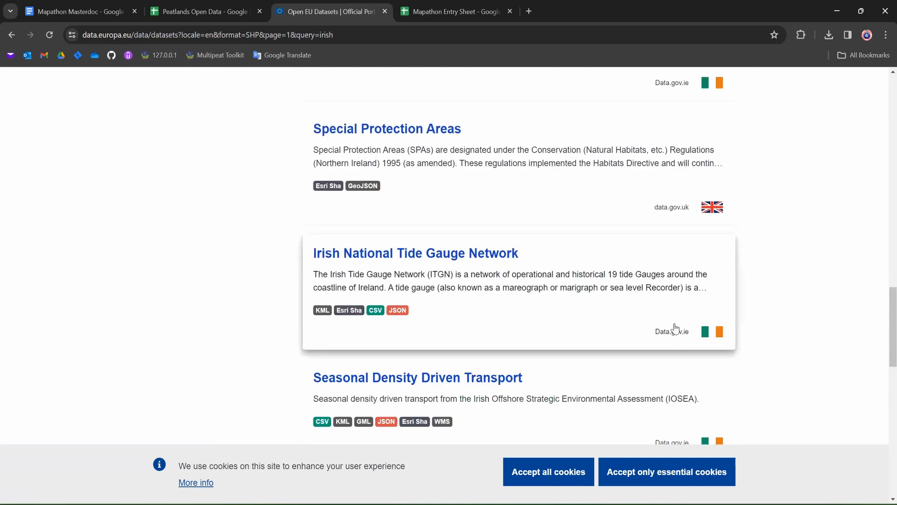
pyautogui.scroll(-2, 680, 331)
pyautogui.scroll(-1, 678, 331)
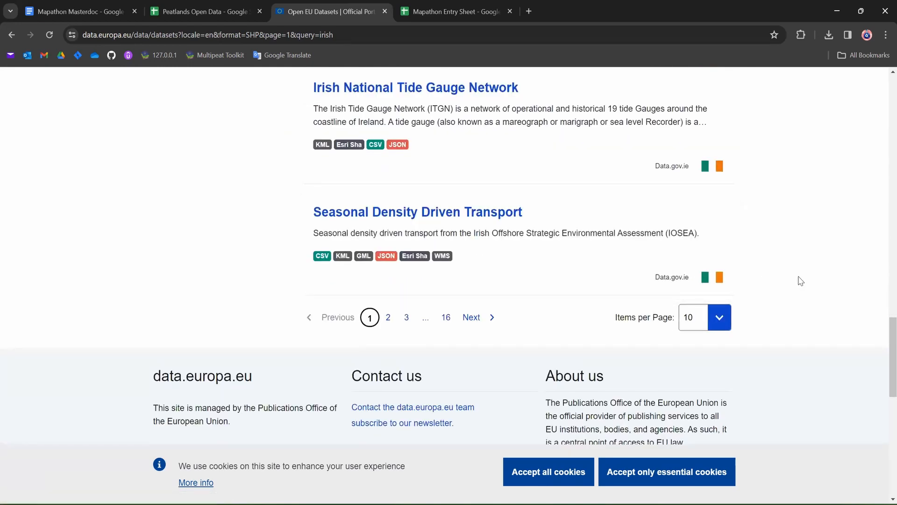
pyautogui.scroll(2, 801, 281)
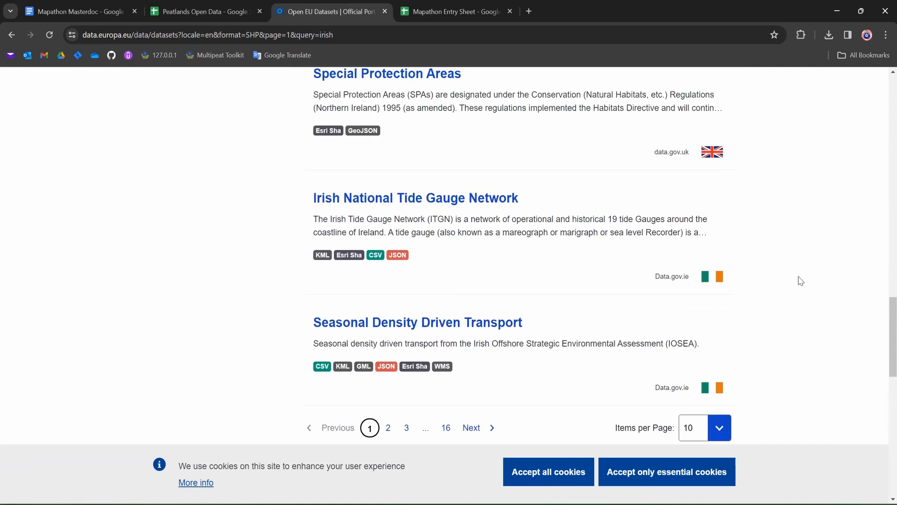
pyautogui.scroll(20, 800, 281)
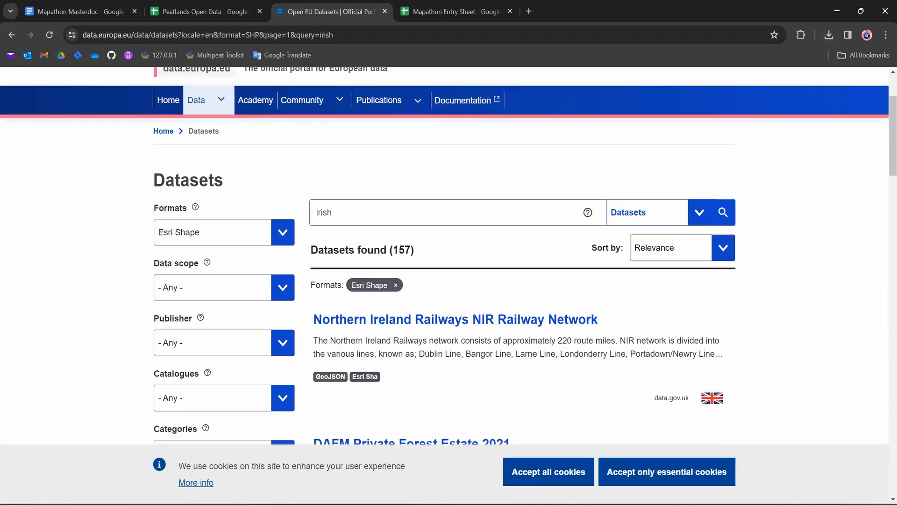
# Step: Open the Downloads folder in File Explorer and extract Flood_Zone_A_CDP_2022_2028.zip to its default folder
pyautogui.rightClick(421, 503)
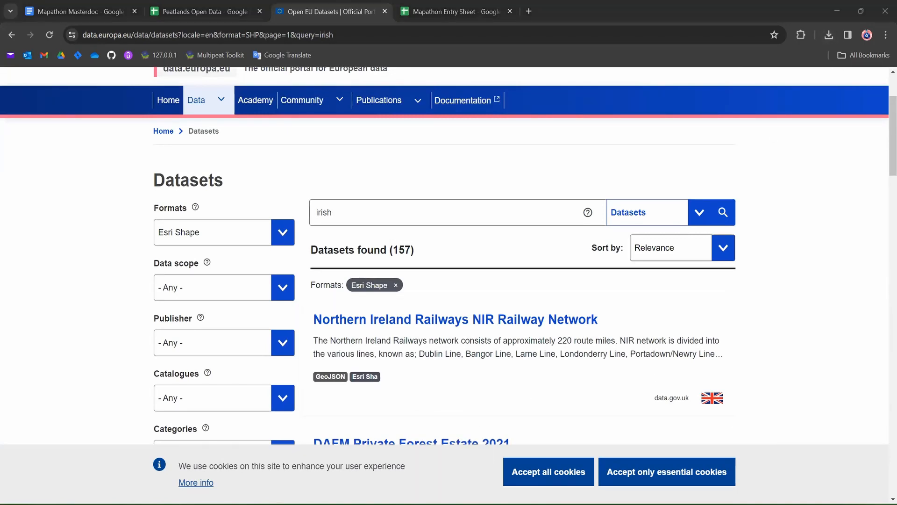
pyautogui.click(415, 219)
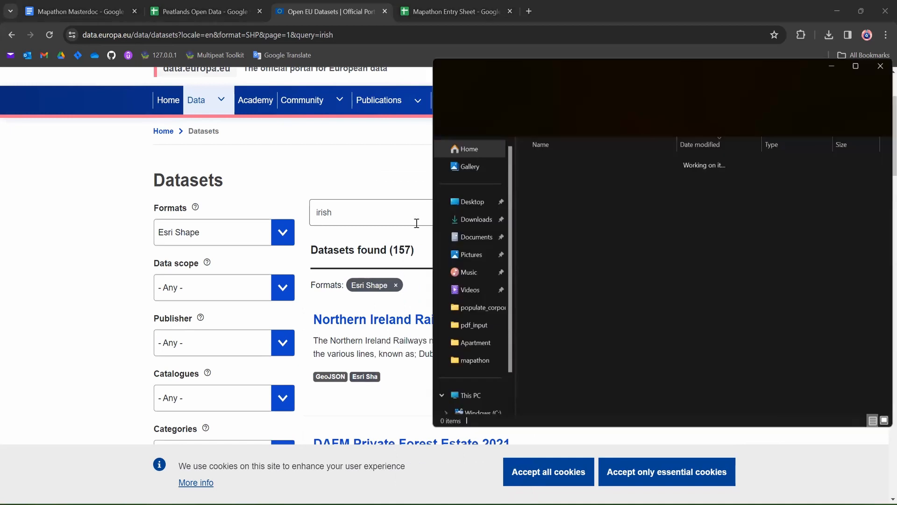
pyautogui.doubleClick(584, 191)
pyautogui.click(620, 91)
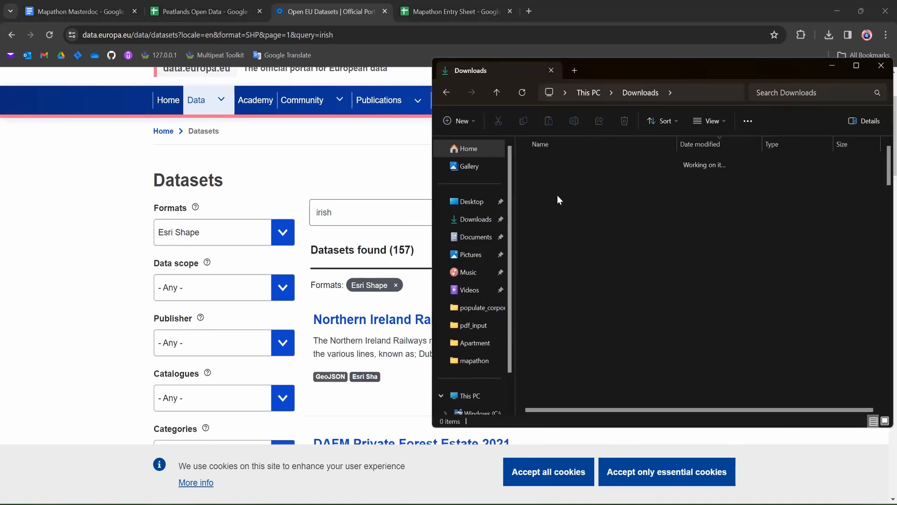
pyautogui.rightClick(560, 192)
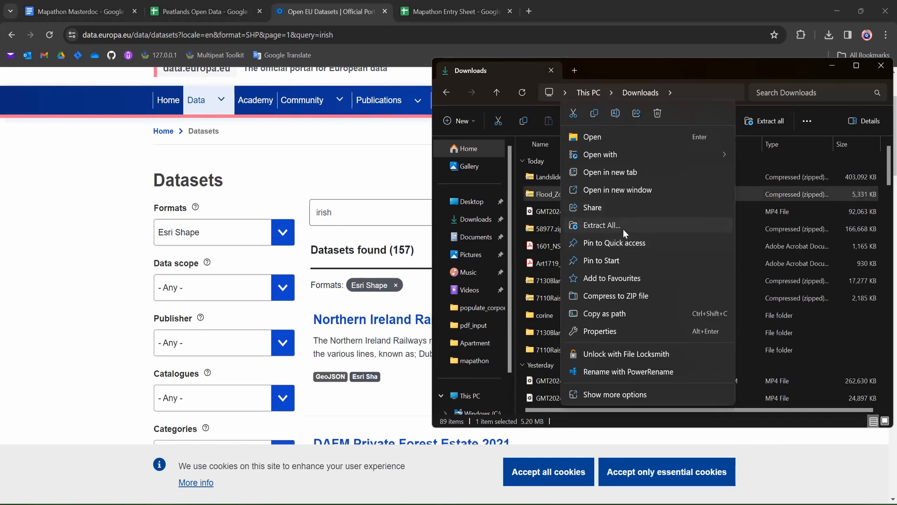
pyautogui.click(623, 226)
pyautogui.click(539, 373)
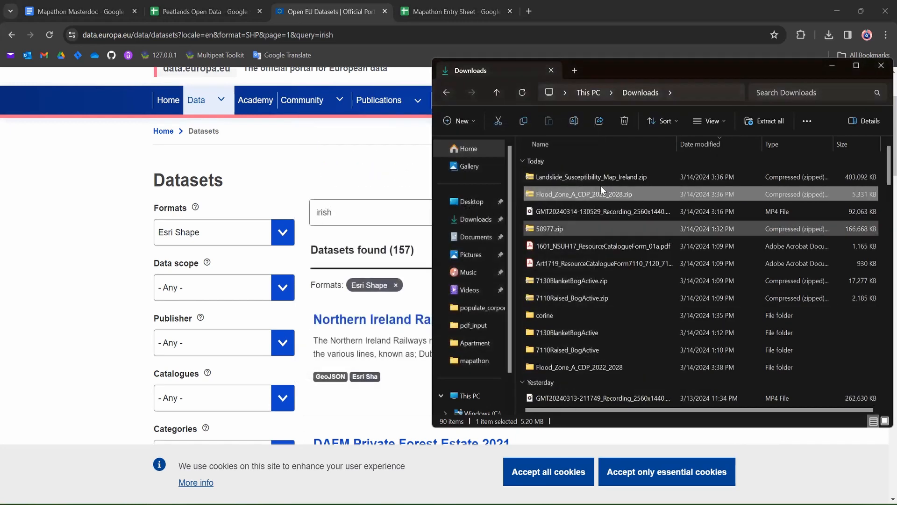
# Step: Extract Landslide_Susceptibility_Map_Ireland.zip into the Downloads folder
pyautogui.rightClick(594, 175)
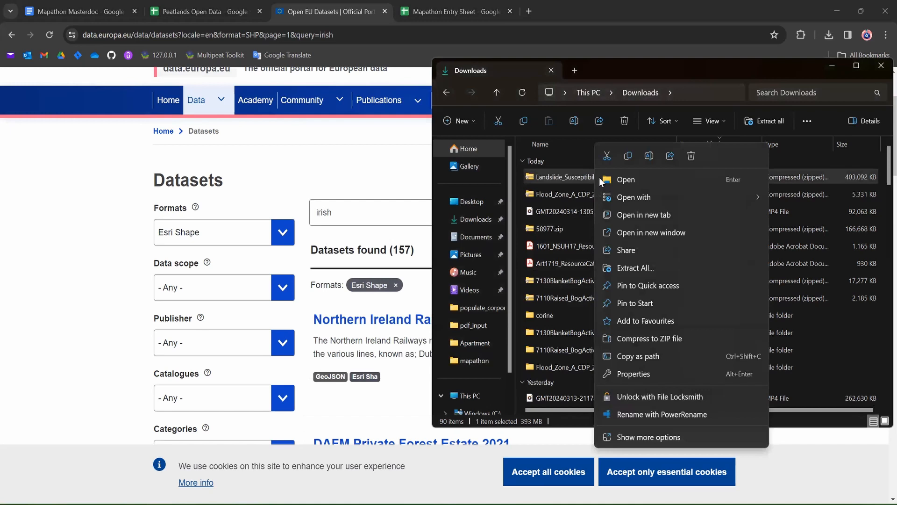
pyautogui.click(642, 267)
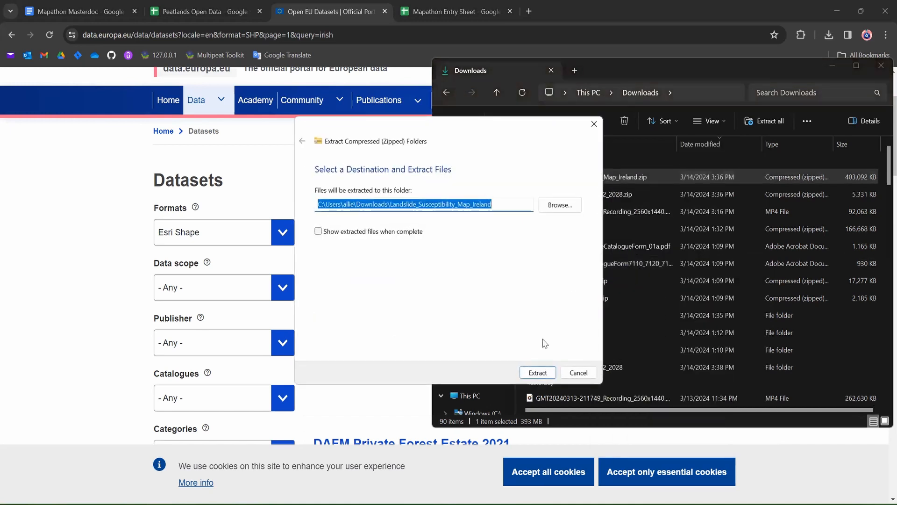
pyautogui.click(538, 373)
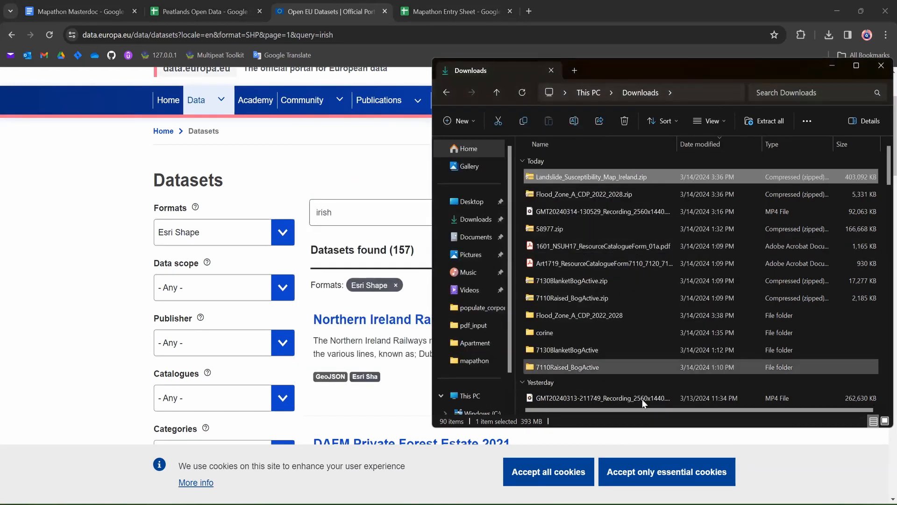
# Step: Switch to QGIS, close the corine_peatlands attribute table and refresh the Downloads folder in the file browser
pyautogui.moveTo(588, 503)
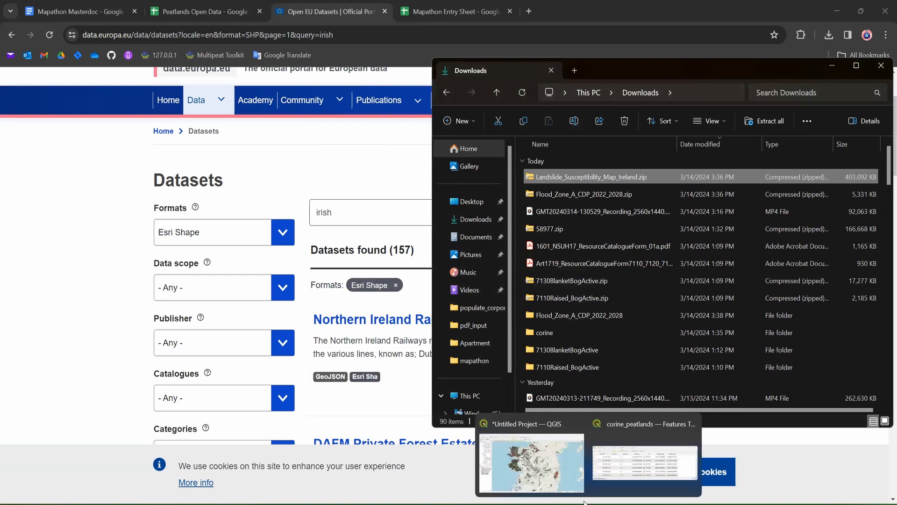
pyautogui.click(629, 444)
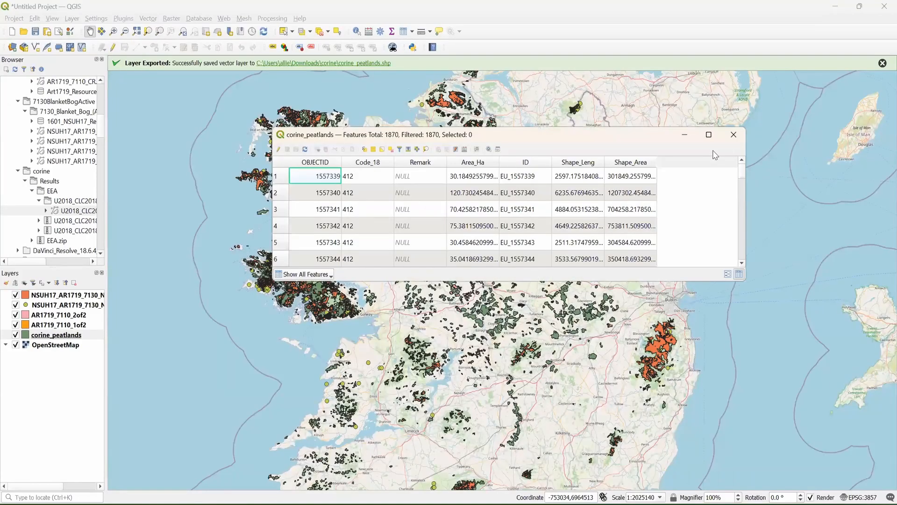
pyautogui.click(734, 134)
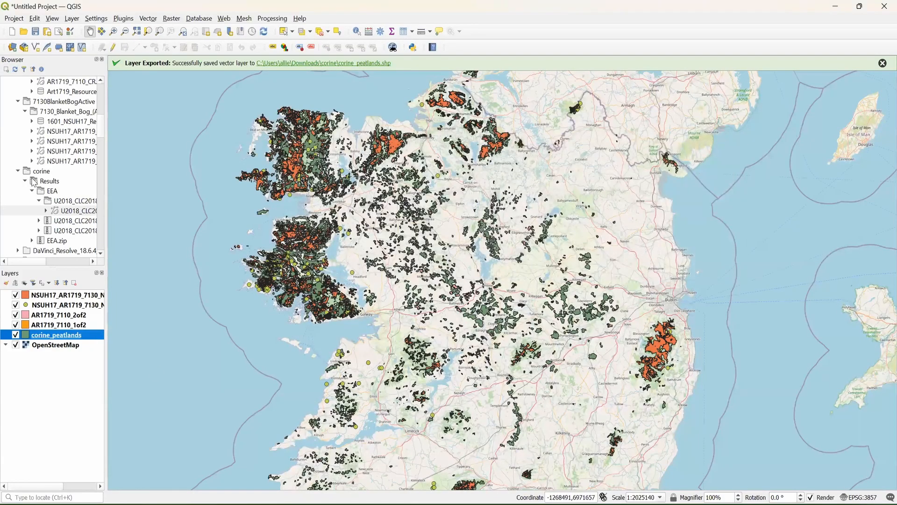
pyautogui.scroll(4, 33, 183)
pyautogui.click(18, 151)
pyautogui.rightClick(52, 146)
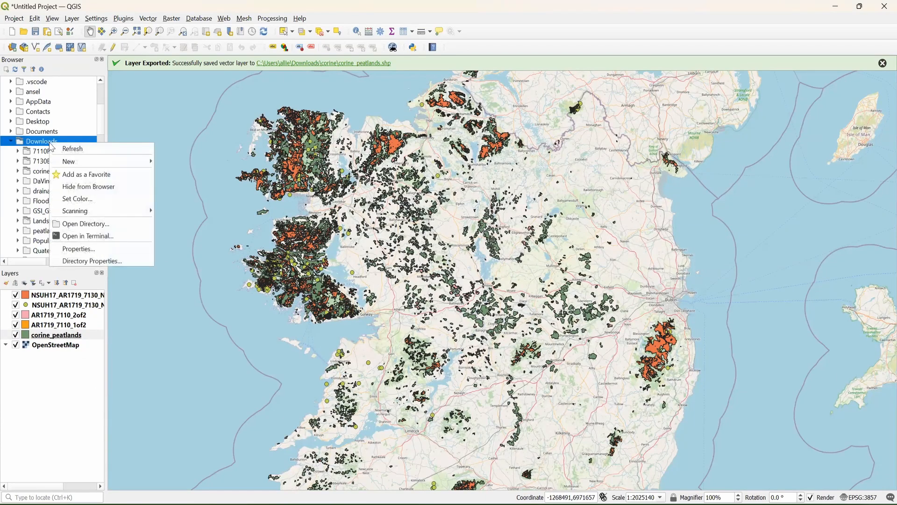
pyautogui.click(64, 148)
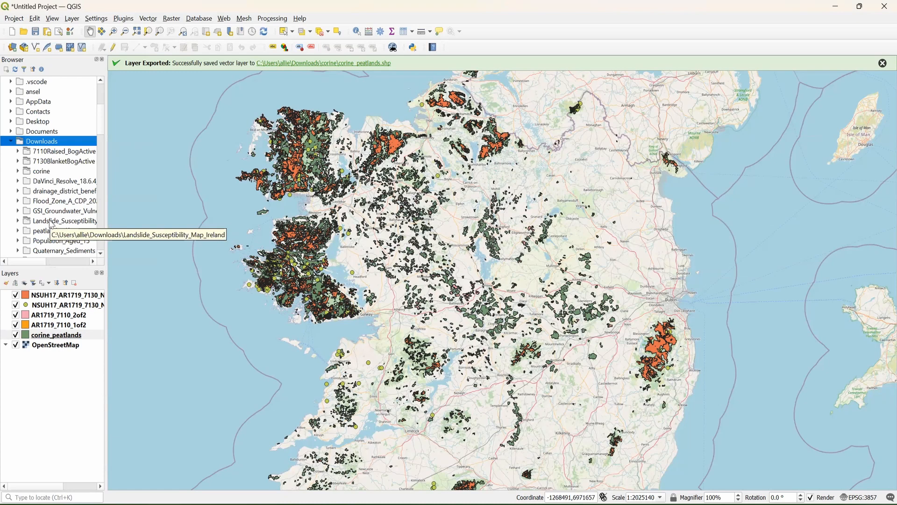
# Step: Add the landslide extents, landslide locations and Landslide_Susceptibility shapefiles from the Landslide_Susceptibility_Map_Ireland folder to the map
pyautogui.scroll(-2, 52, 162)
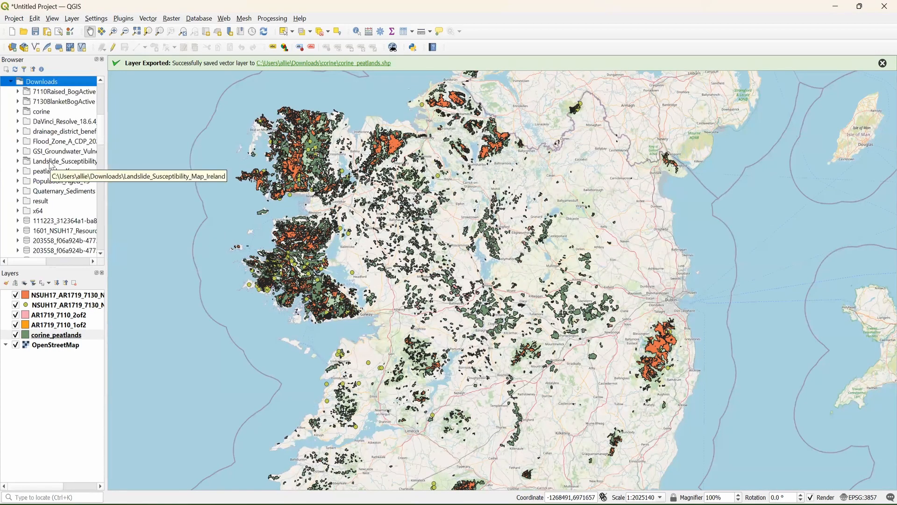
pyautogui.doubleClick(52, 161)
pyautogui.moveTo(48, 264); pyautogui.dragTo(45, 261)
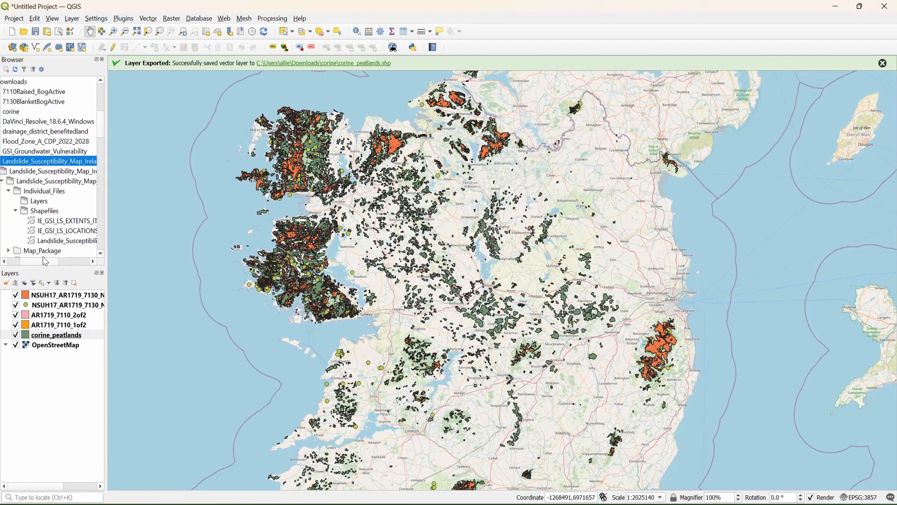
pyautogui.doubleClick(49, 222)
pyautogui.doubleClick(50, 231)
pyautogui.doubleClick(52, 241)
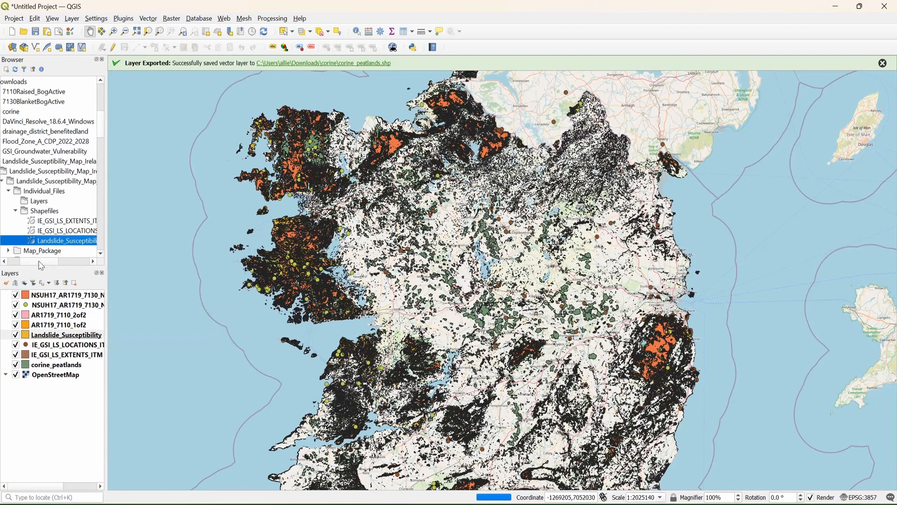
# Step: Add the shapefile from the Flood_Zone_A_CDP_2022_2028 folder to the map, and select the Landslide_Susceptibility layer
pyautogui.moveTo(39, 262); pyautogui.dragTo(26, 262)
pyautogui.click(16, 161)
pyautogui.doubleClick(47, 141)
pyautogui.doubleClick(47, 151)
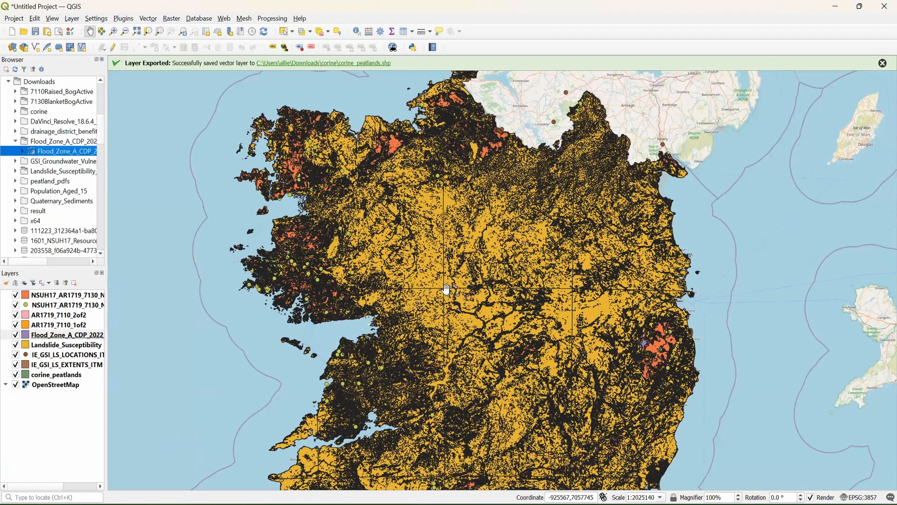
pyautogui.click(52, 347)
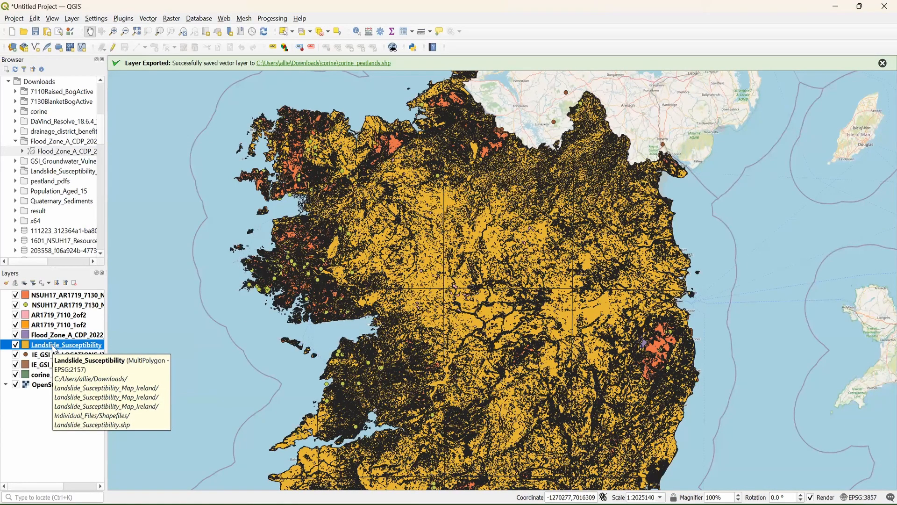
# Step: Look through the Landslide_Susceptibility attribute table, select the features whose BAND contains A, and close the table
pyautogui.rightClick(53, 347)
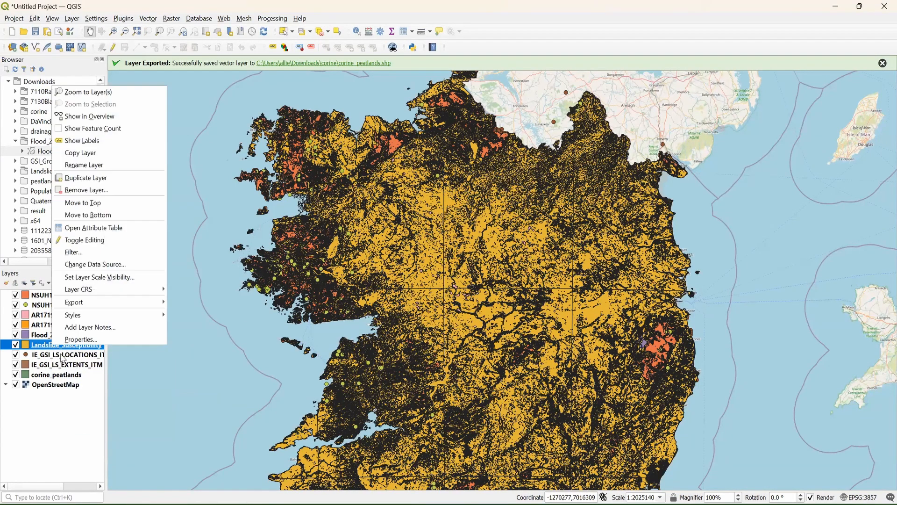
pyautogui.click(105, 229)
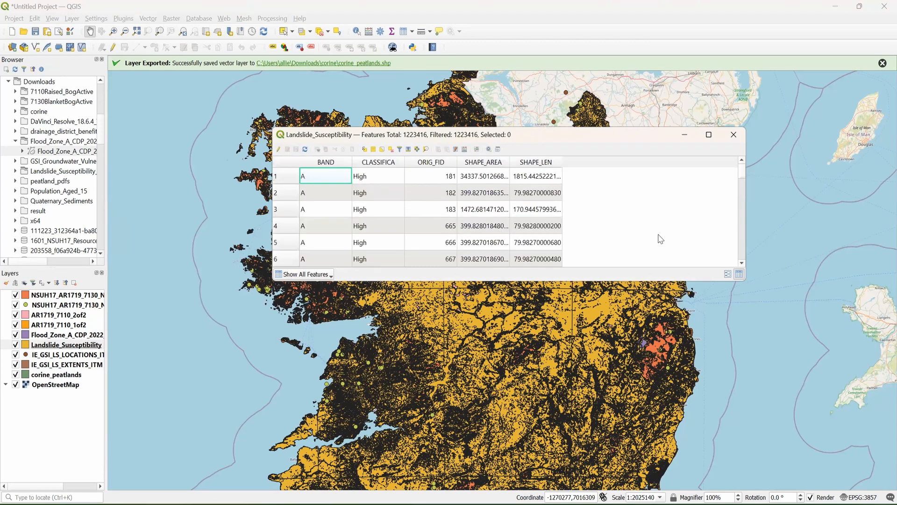
pyautogui.moveTo(744, 174)
pyautogui.mouseDown()
pyautogui.moveTo(742, 237)
pyautogui.moveTo(741, 169)
pyautogui.mouseUp()
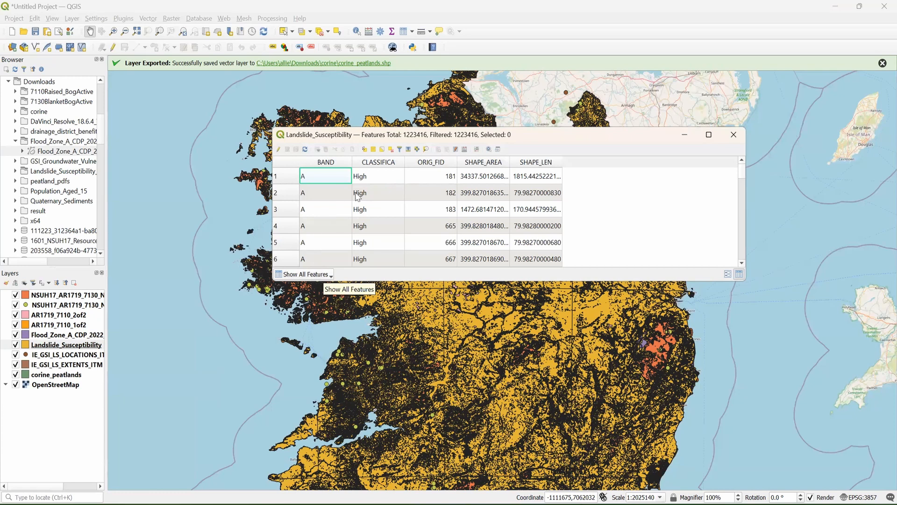
pyautogui.scroll(-2, 382, 212)
pyautogui.scroll(2, 380, 213)
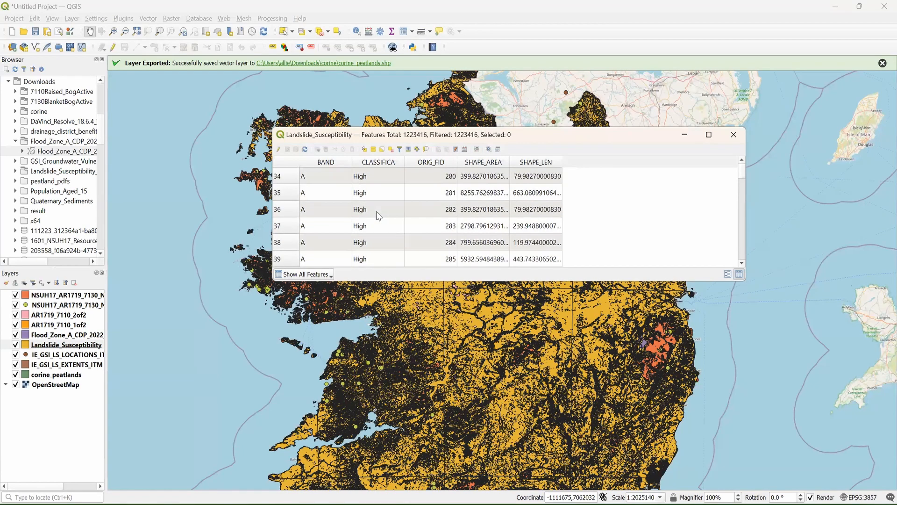
pyautogui.click(400, 150)
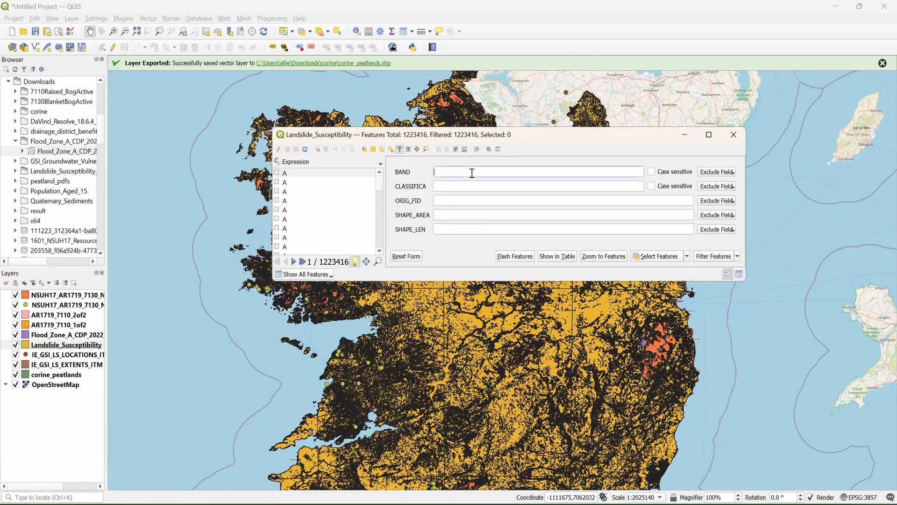
pyautogui.write('A')
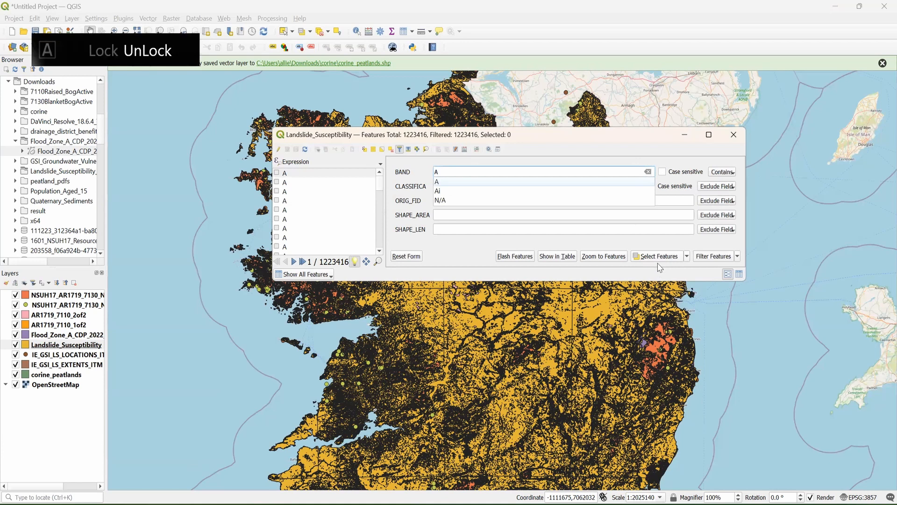
pyautogui.click(658, 258)
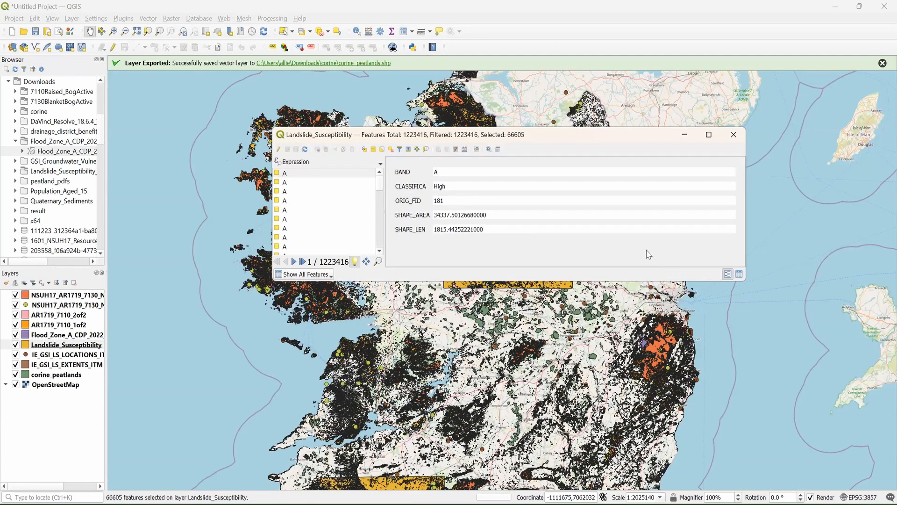
pyautogui.click(733, 134)
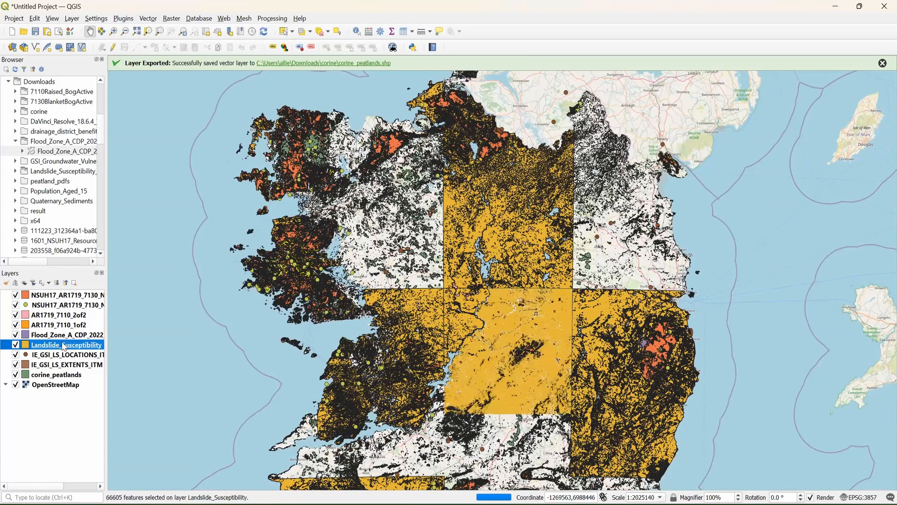
# Step: Export the selected Landslide_Susceptibility features as an ESRI Shapefile named High in the Landslide_Susceptibility_Map_Ireland folder under Downloads, adding it to the map
pyautogui.rightClick(67, 345)
pyautogui.moveTo(122, 299)
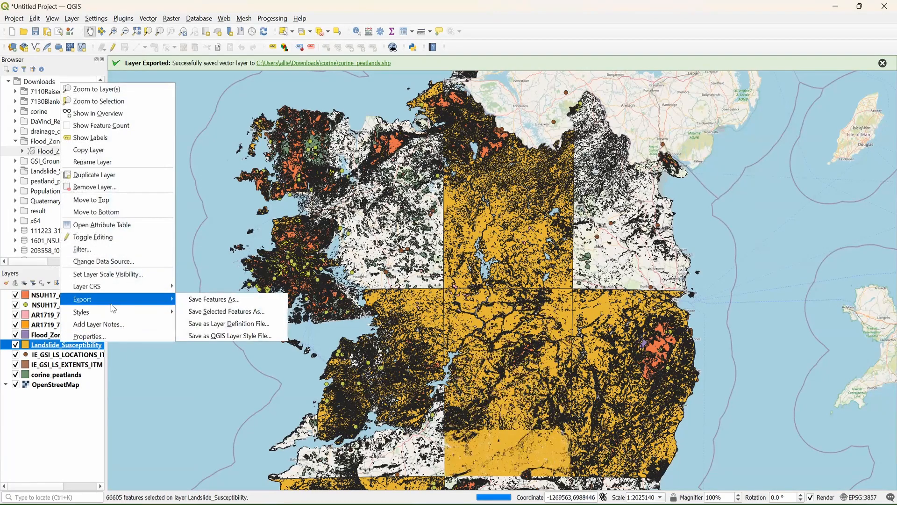
pyautogui.click(216, 313)
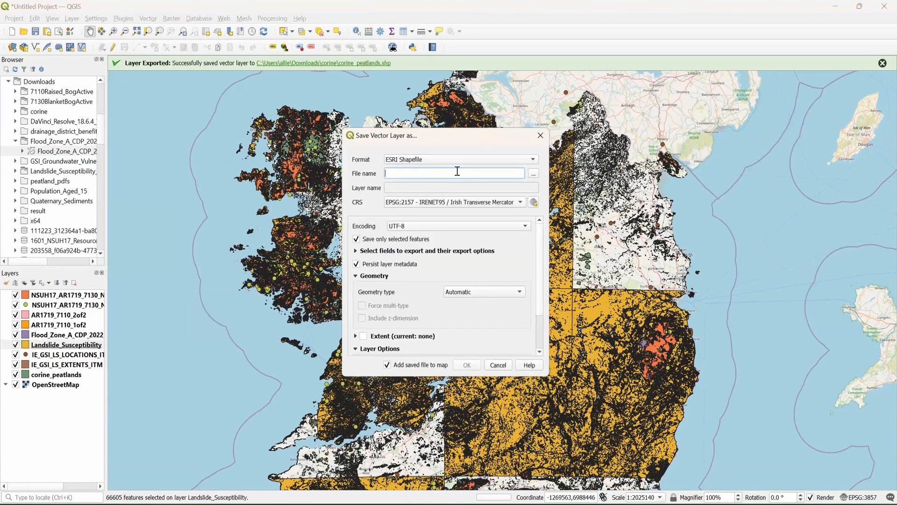
pyautogui.click(534, 174)
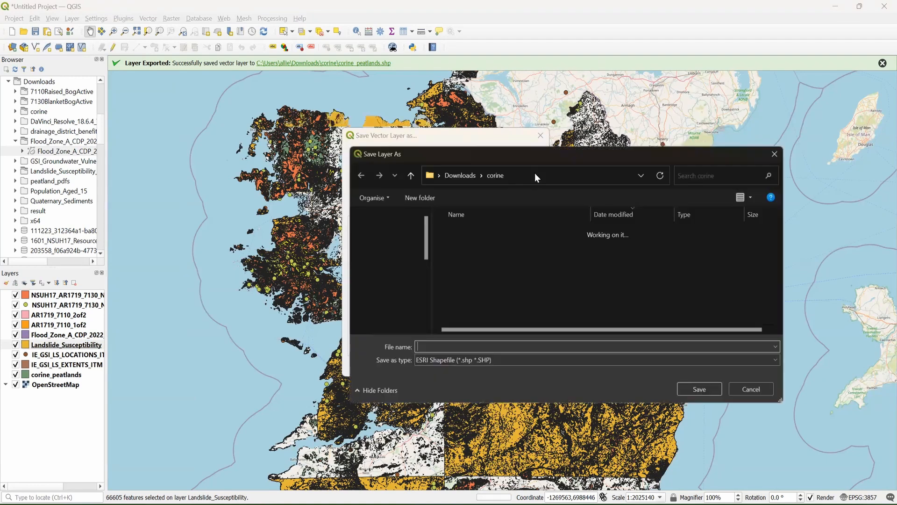
pyautogui.click(390, 268)
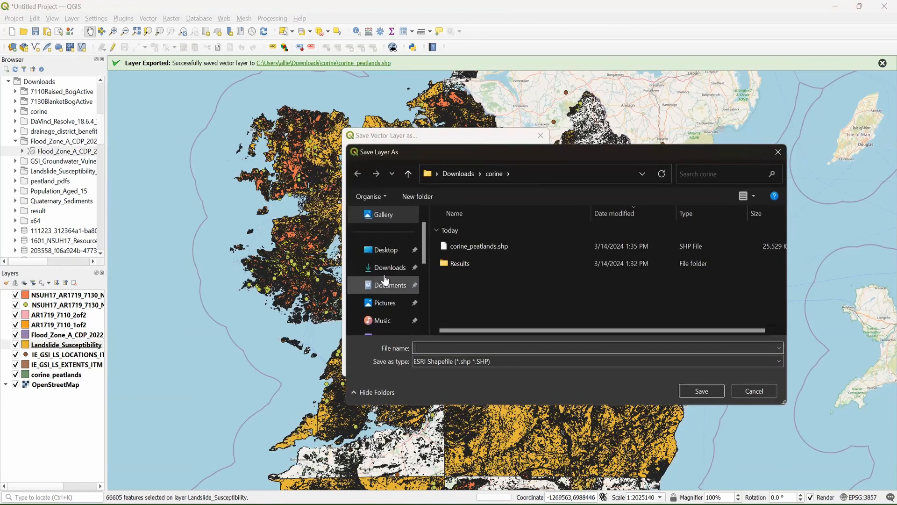
pyautogui.scroll(-1, 492, 278)
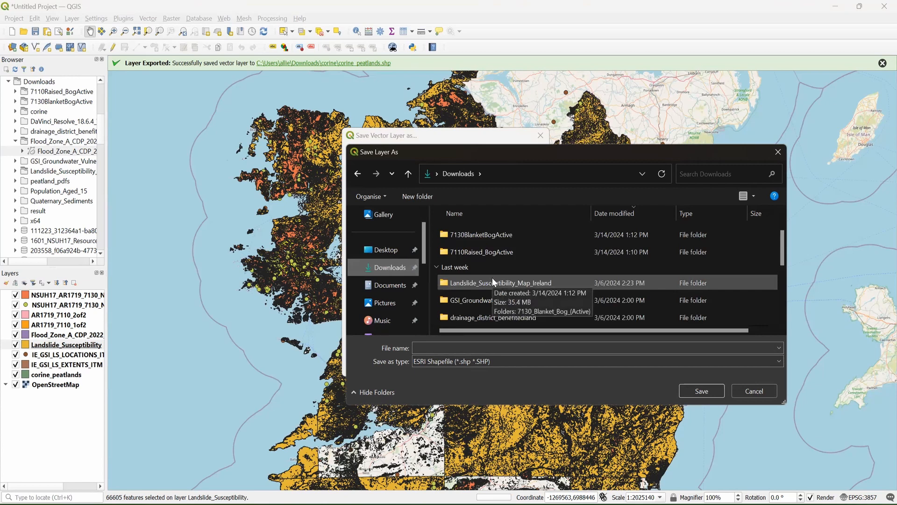
pyautogui.doubleClick(492, 278)
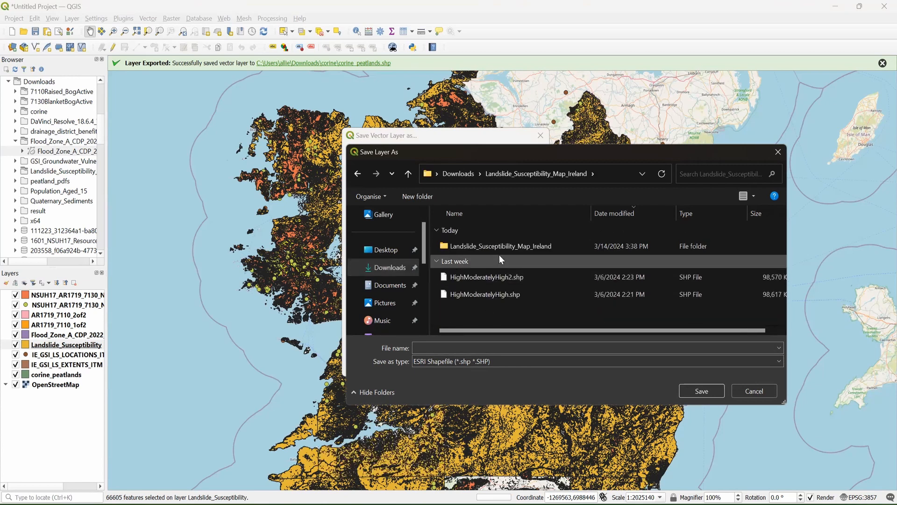
pyautogui.click(456, 347)
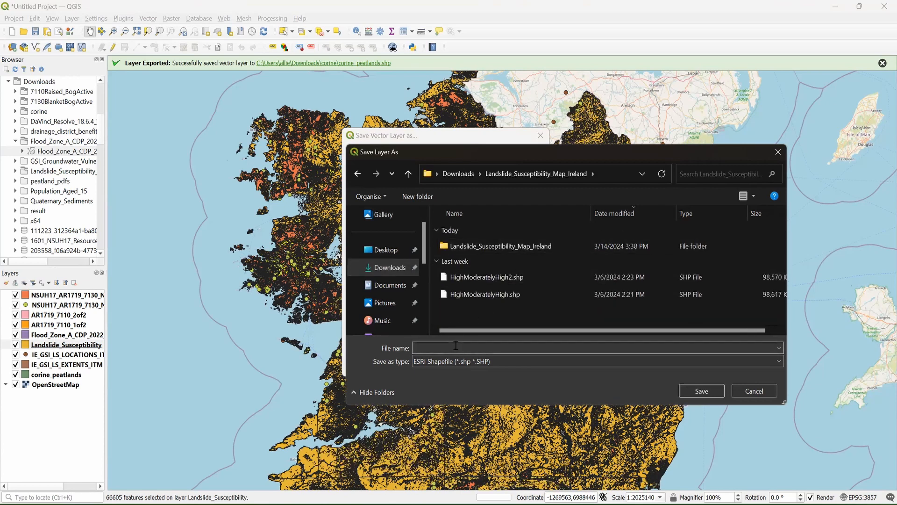
pyautogui.write('High')
pyautogui.press('Escape')
pyautogui.click(708, 390)
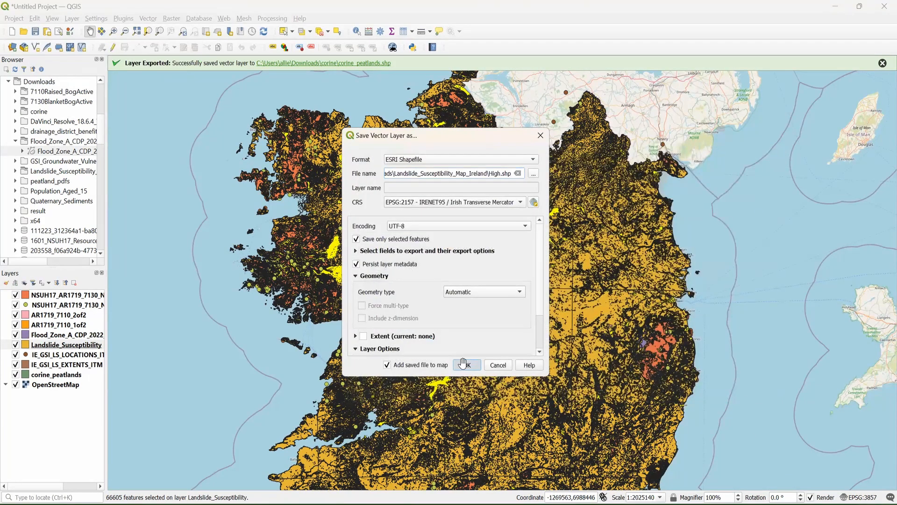
pyautogui.click(464, 364)
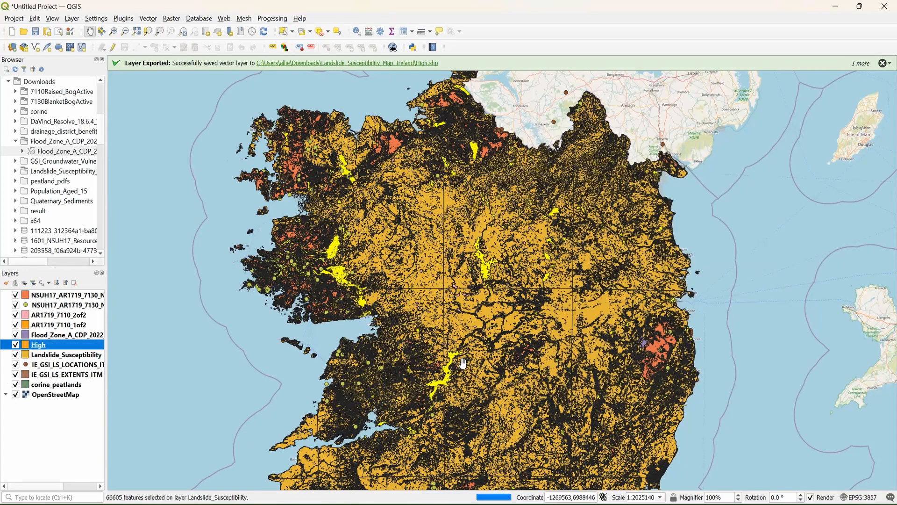
# Step: Remove the Landslide_Susceptibility layer from the project and move the High layer above all other layers
pyautogui.rightClick(43, 355)
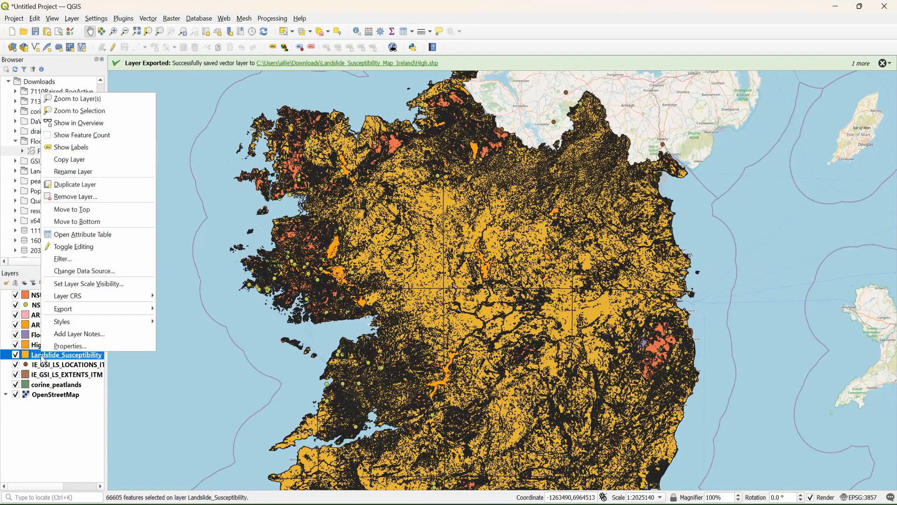
pyautogui.click(94, 201)
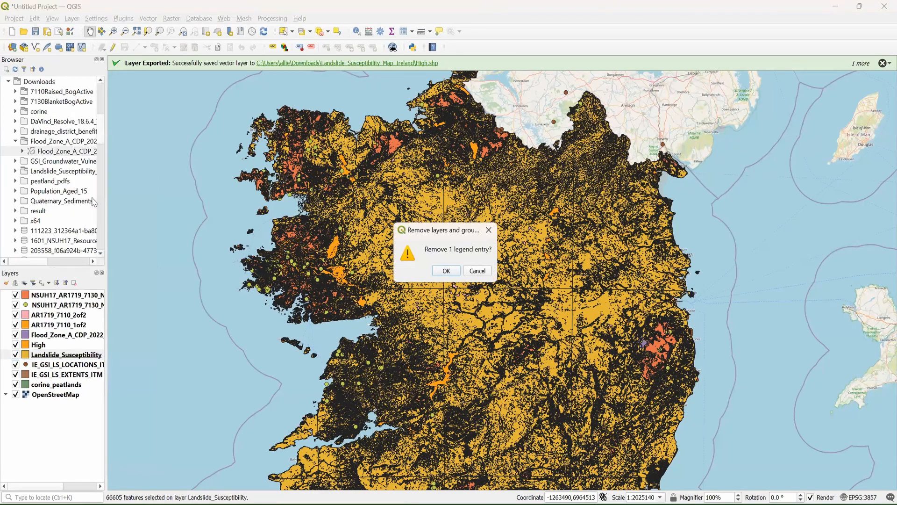
pyautogui.click(445, 271)
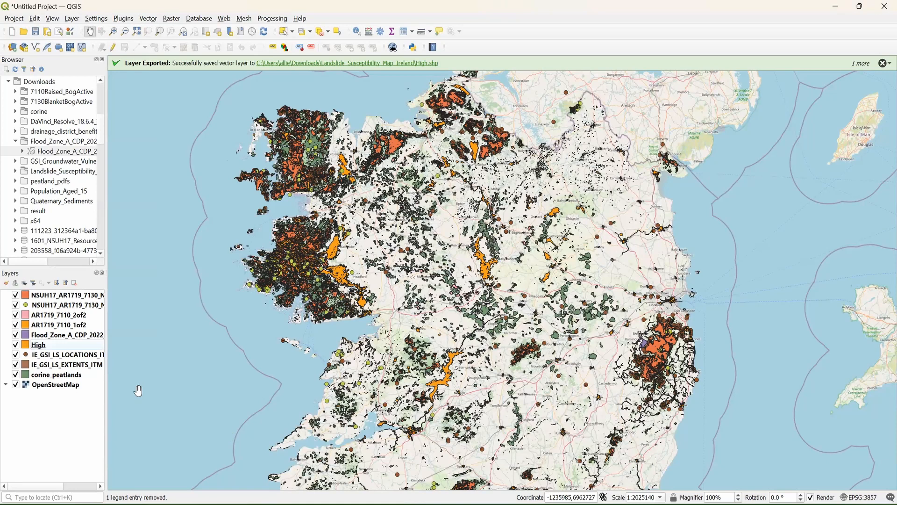
pyautogui.moveTo(58, 346); pyautogui.dragTo(58, 333)
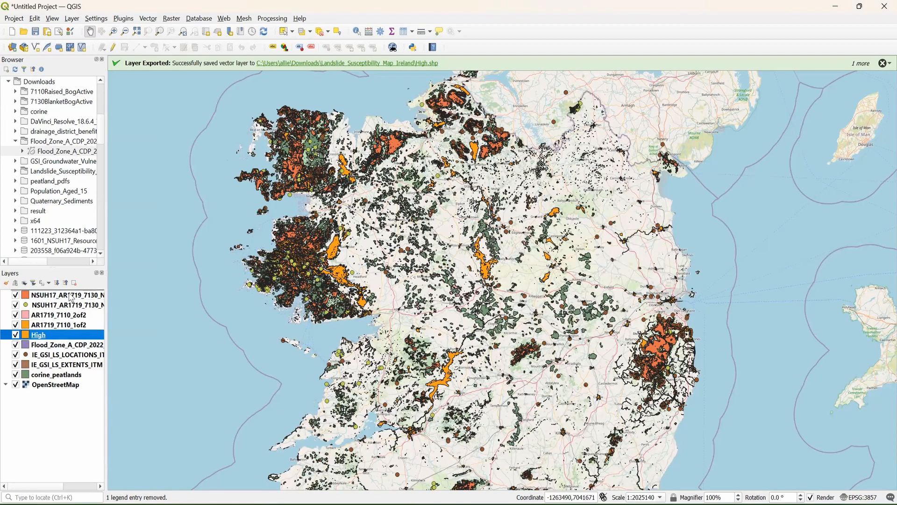
pyautogui.moveTo(70, 295); pyautogui.dragTo(71, 296)
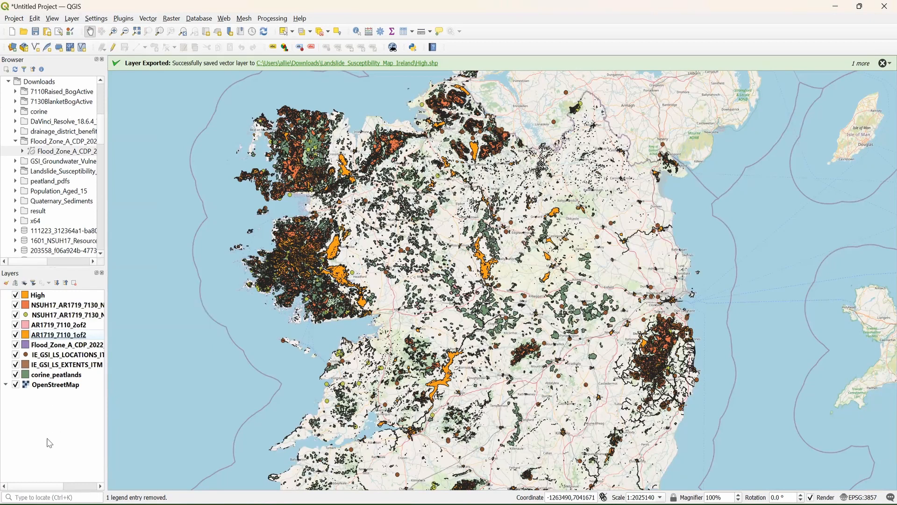
# Step: Rename the AR1719_7110_1of2 layer to Raised Bogs A and the AR1719_7110_2of2 layer to Raised Bogs B
pyautogui.click(58, 324)
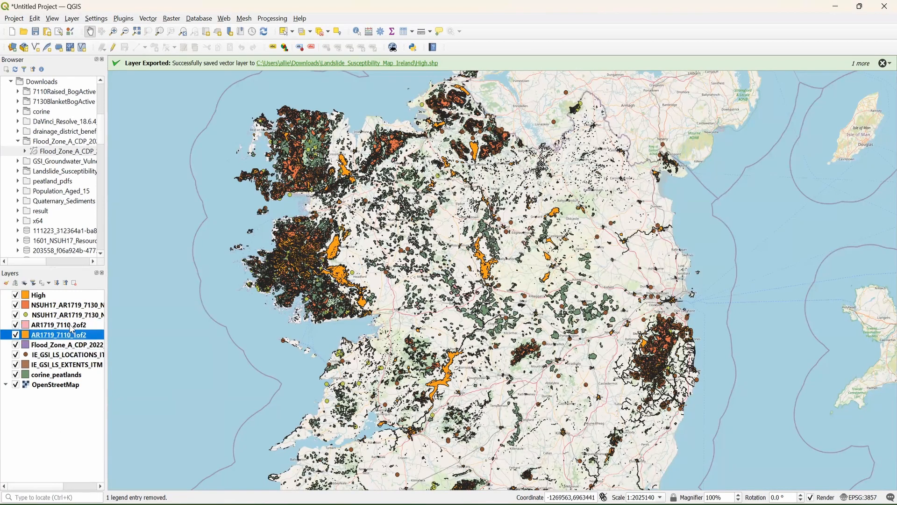
pyautogui.click(72, 336)
pyautogui.click(77, 315)
pyautogui.click(78, 305)
pyautogui.click(77, 315)
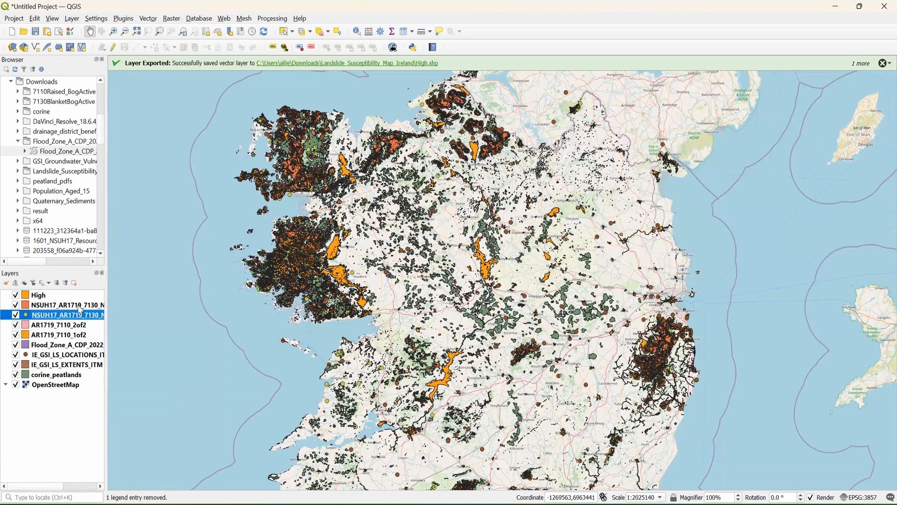
pyautogui.click(69, 335)
pyautogui.rightClick(53, 335)
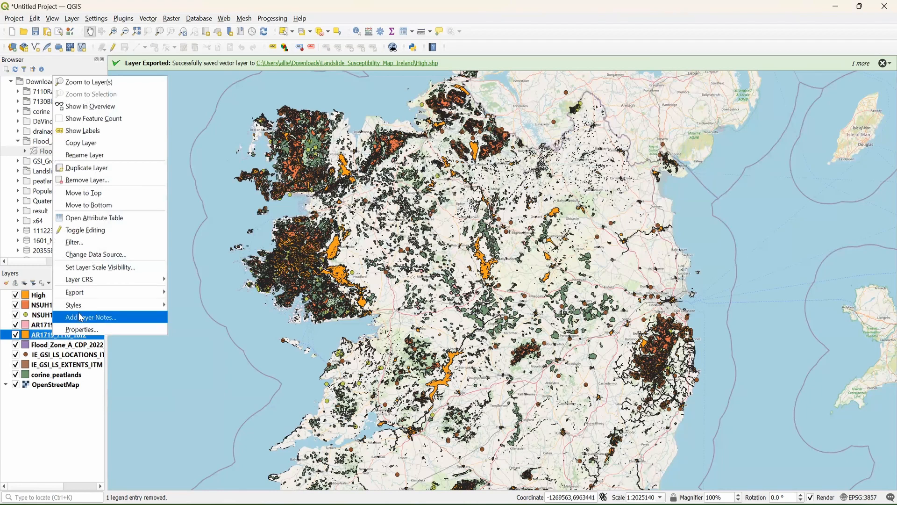
pyautogui.press('Escape')
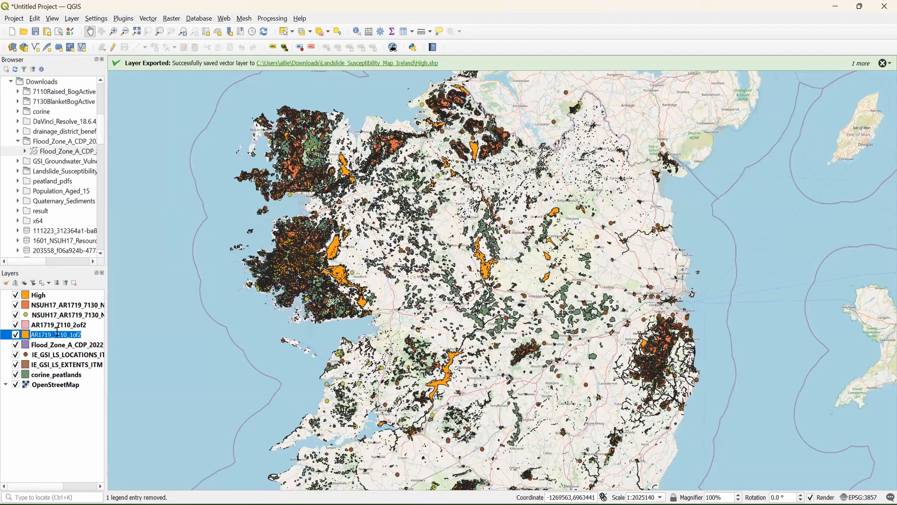
pyautogui.write('Raised Bogs A')
pyautogui.press('Return')
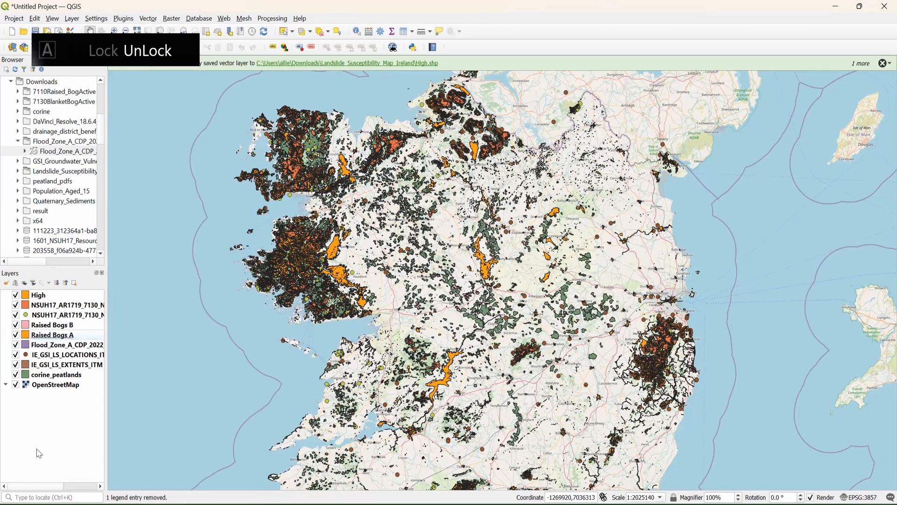
# Step: Rename the NSUH17_AR1719_7130 polygon layer to Blanket Bogs A
pyautogui.rightClick(60, 306)
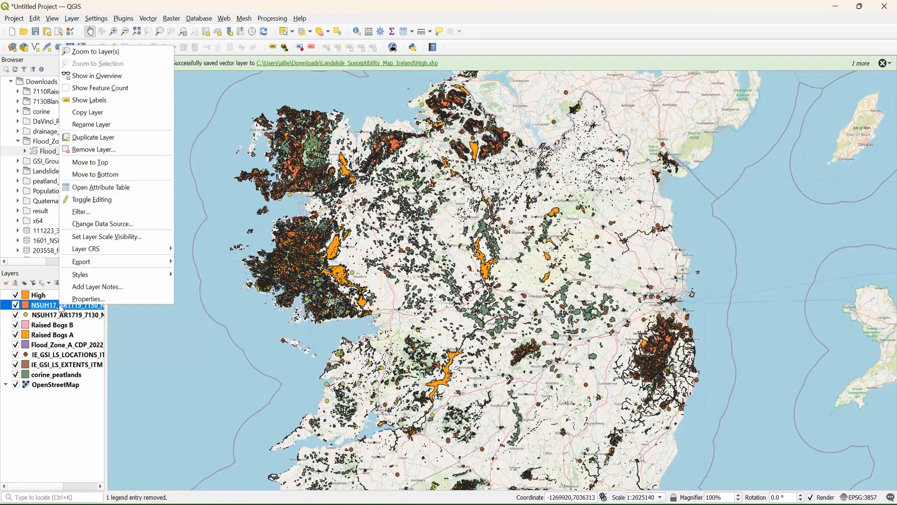
pyautogui.click(113, 124)
pyautogui.write('Blanket Bogs A')
pyautogui.press('Return')
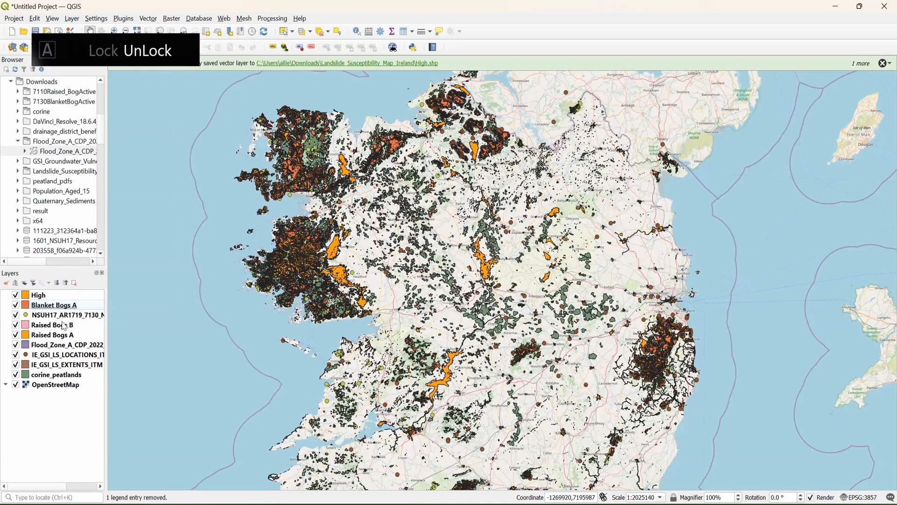
# Step: Remove the NSUH17_AR1719_7130 point layer from the project
pyautogui.rightClick(60, 316)
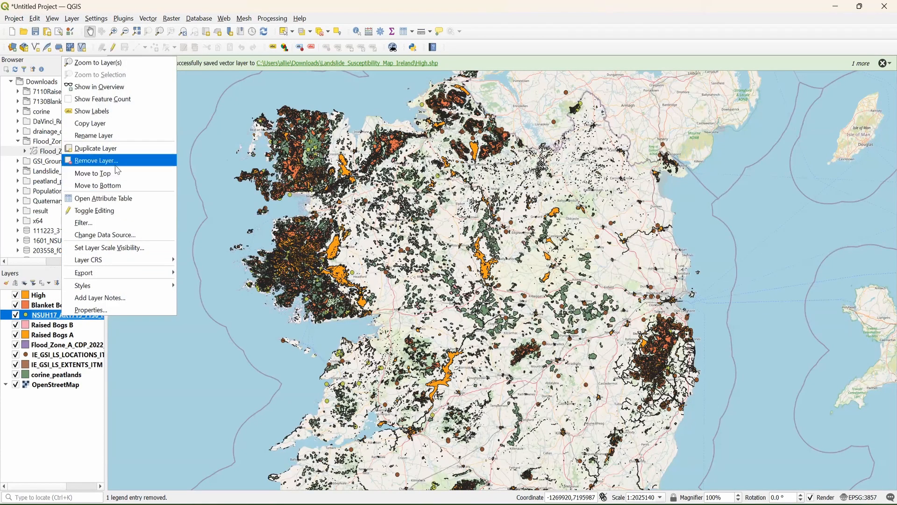
pyautogui.click(96, 160)
pyautogui.click(447, 271)
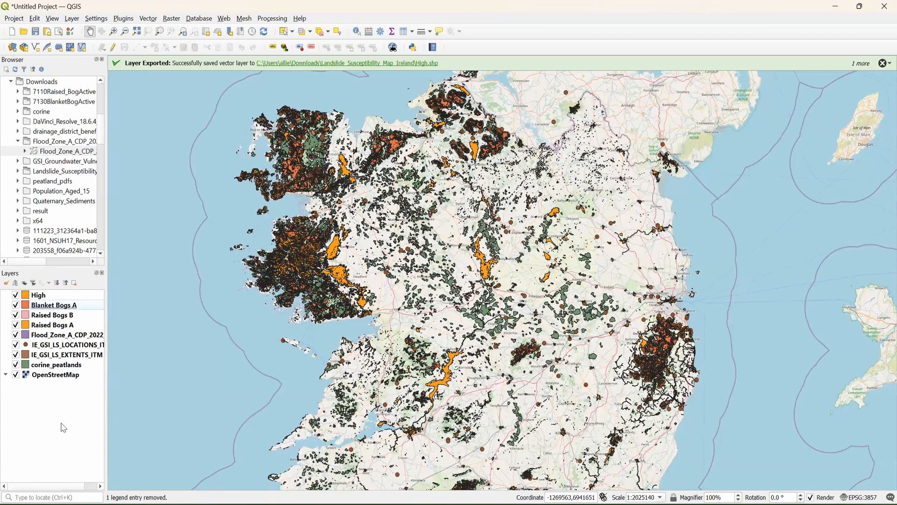
# Step: Change the Raised Bogs A layer's fill colour to the darker orange #cc7c12 in its symbology
pyautogui.rightClick(37, 325)
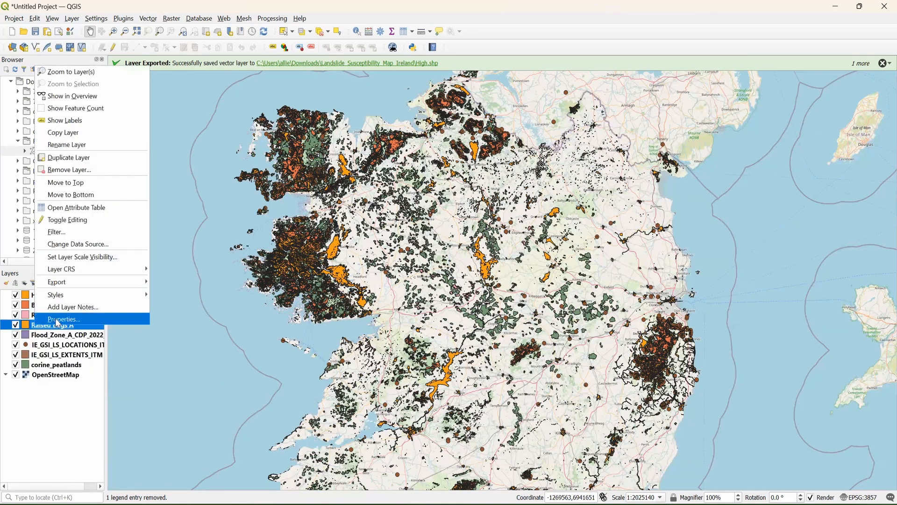
pyautogui.click(58, 320)
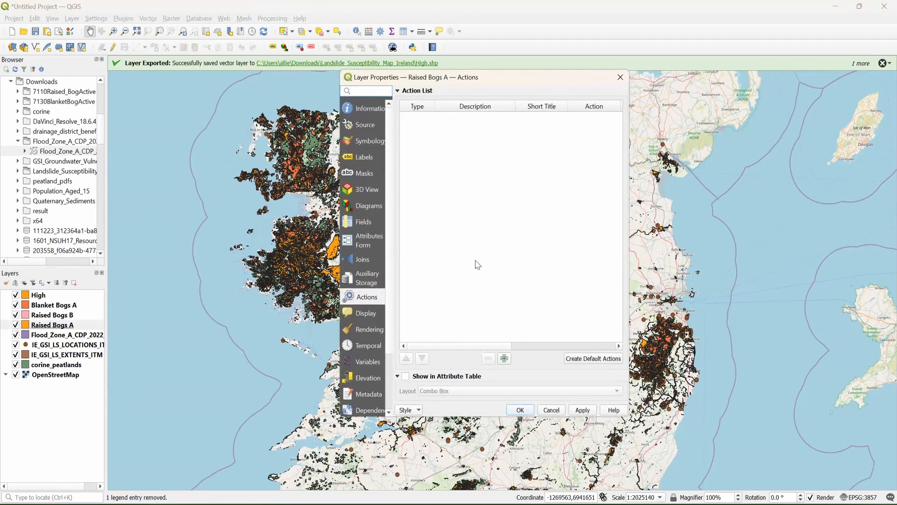
pyautogui.click(369, 140)
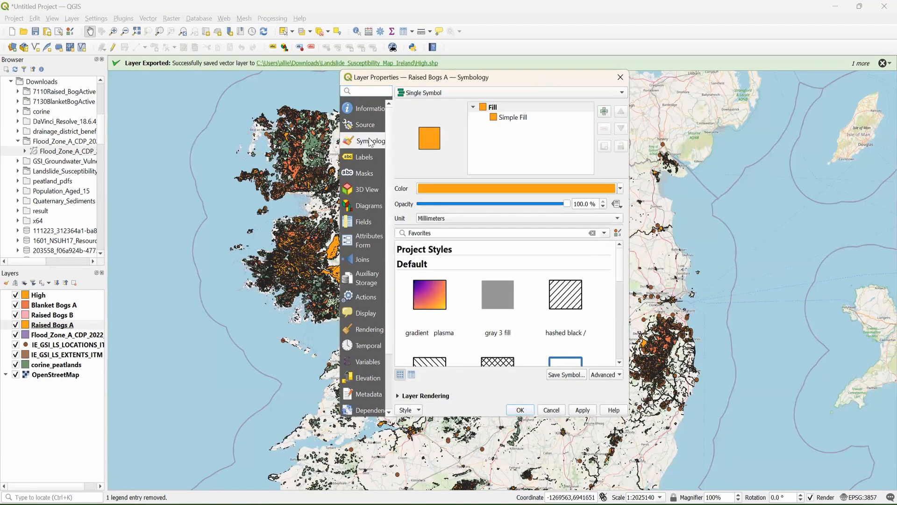
pyautogui.click(490, 192)
pyautogui.moveTo(457, 205); pyautogui.dragTo(457, 196)
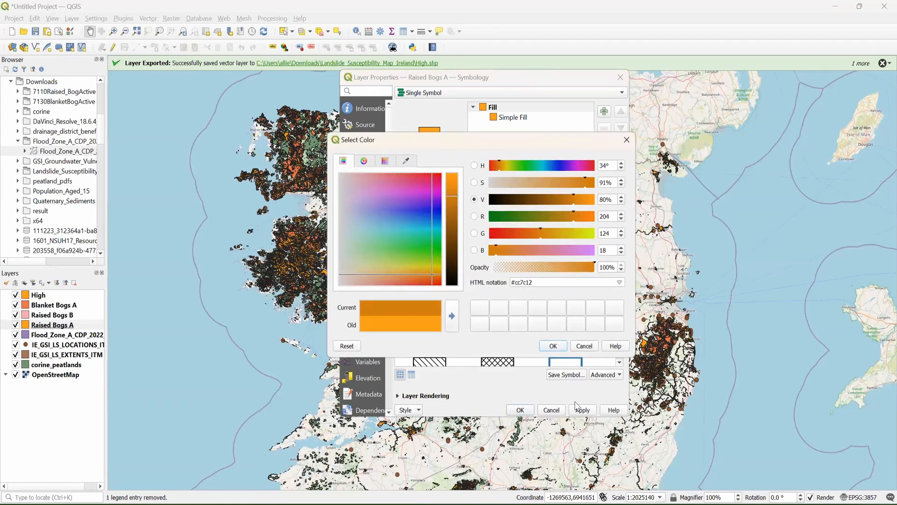
pyautogui.click(548, 348)
pyautogui.click(521, 410)
# Step: Change the Raised Bogs B layer's fill colour to the orange-brown #cd8c4b in its symbology
pyautogui.rightClick(56, 316)
pyautogui.click(81, 310)
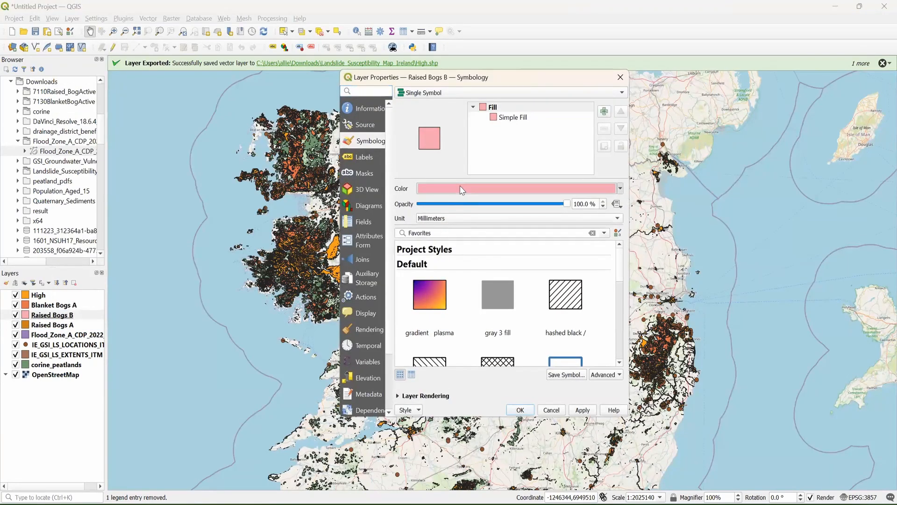
pyautogui.click(462, 189)
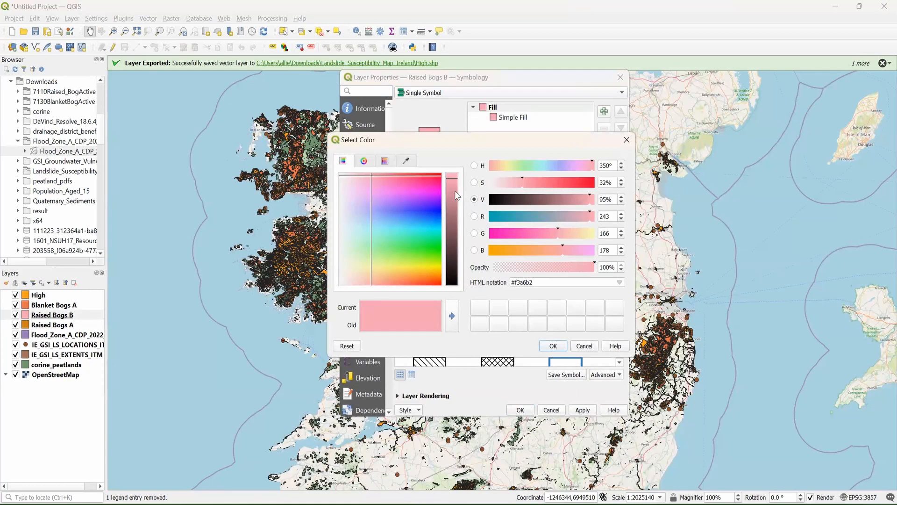
pyautogui.click(526, 253)
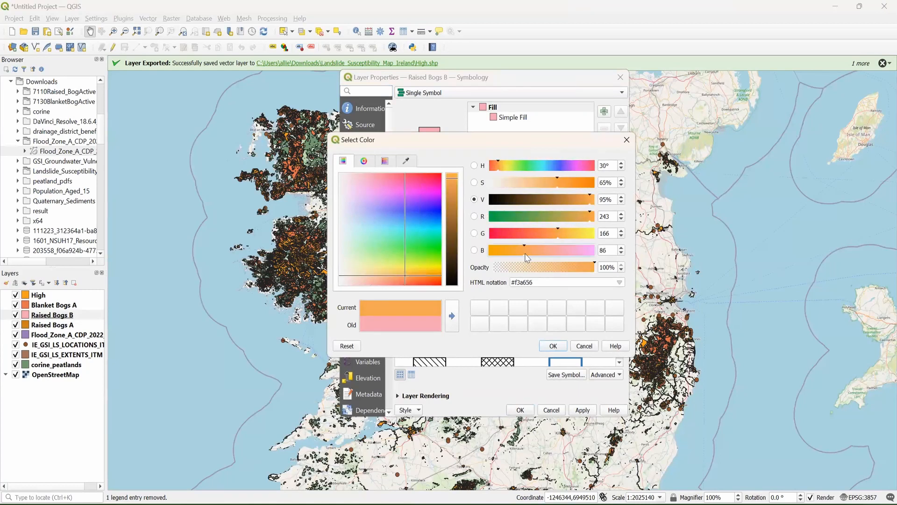
pyautogui.click(454, 197)
pyautogui.click(453, 196)
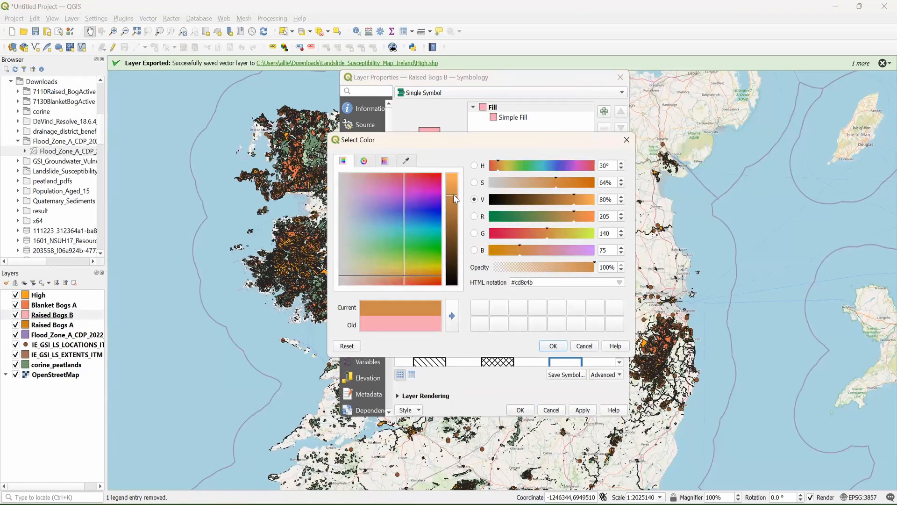
pyautogui.click(556, 348)
pyautogui.click(521, 410)
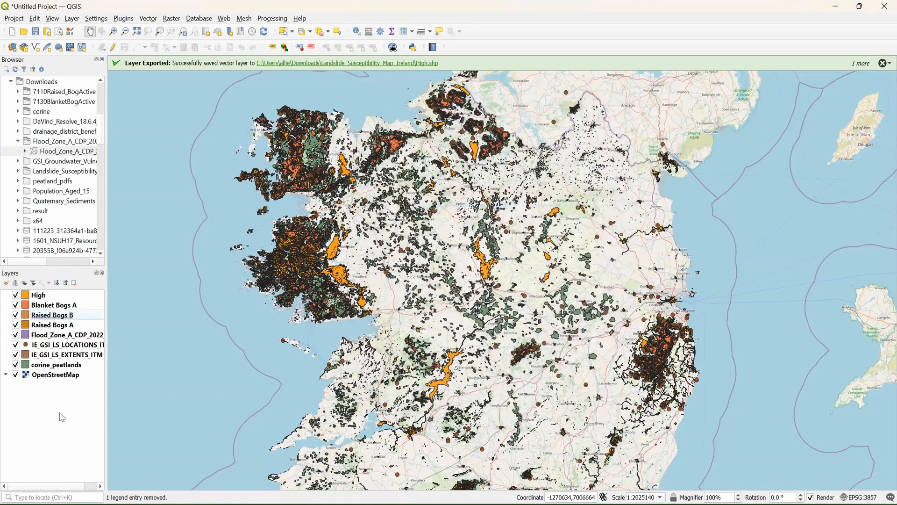
# Step: Recolour the Blanket Bogs A layer's fill with an orange-brown similar to Raised Bogs B
pyautogui.click(52, 307)
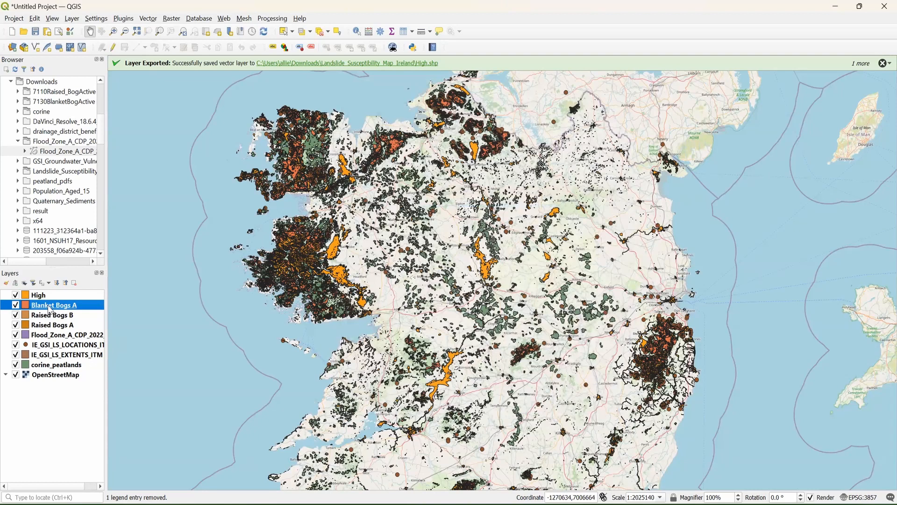
pyautogui.rightClick(50, 309)
pyautogui.click(33, 429)
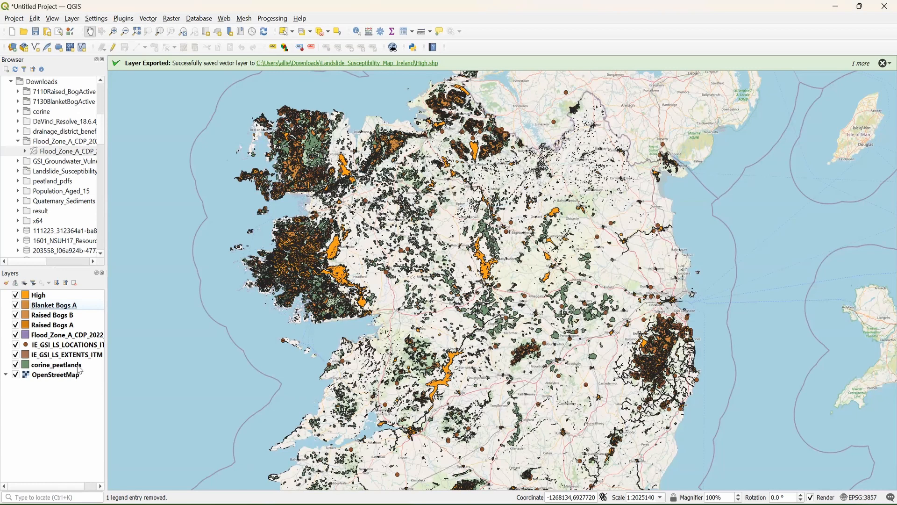
# Step: Move the Flood_Zone_A_CDP_2022 layer directly below the High layer and rename High to High Landslide Risk
pyautogui.moveTo(56, 337); pyautogui.dragTo(50, 305)
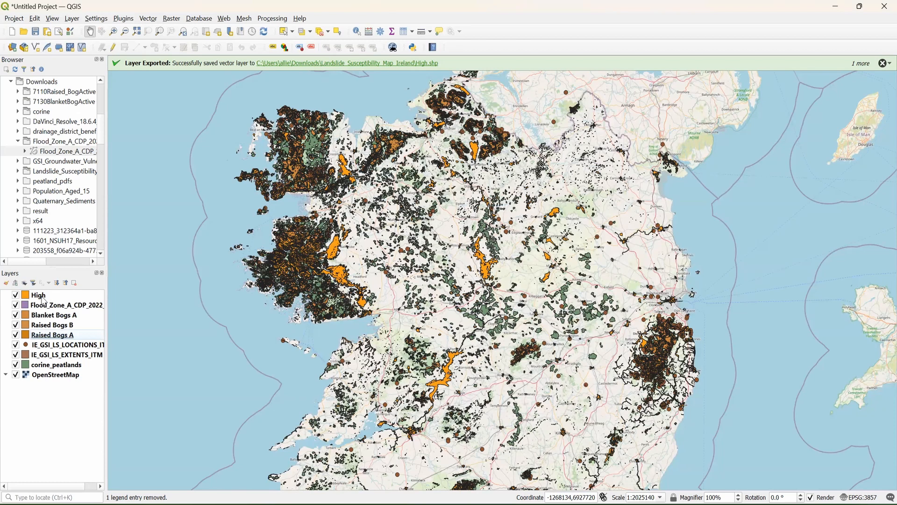
pyautogui.rightClick(44, 302)
pyautogui.click(56, 128)
pyautogui.write('High Landslide Risk')
pyautogui.click(57, 451)
# Step: Place the IE_GSI_LS_LOCATIONS_ITM and IE_GSI_LS_EXTENTS_ITM layers directly below High Landslide Risk in the layer order
pyautogui.moveTo(69, 348); pyautogui.dragTo(70, 306)
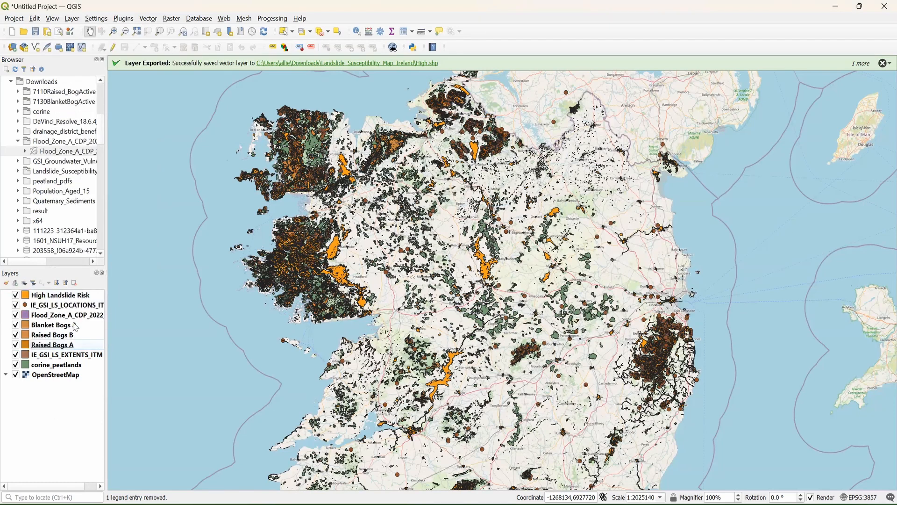
pyautogui.moveTo(73, 359); pyautogui.dragTo(65, 308)
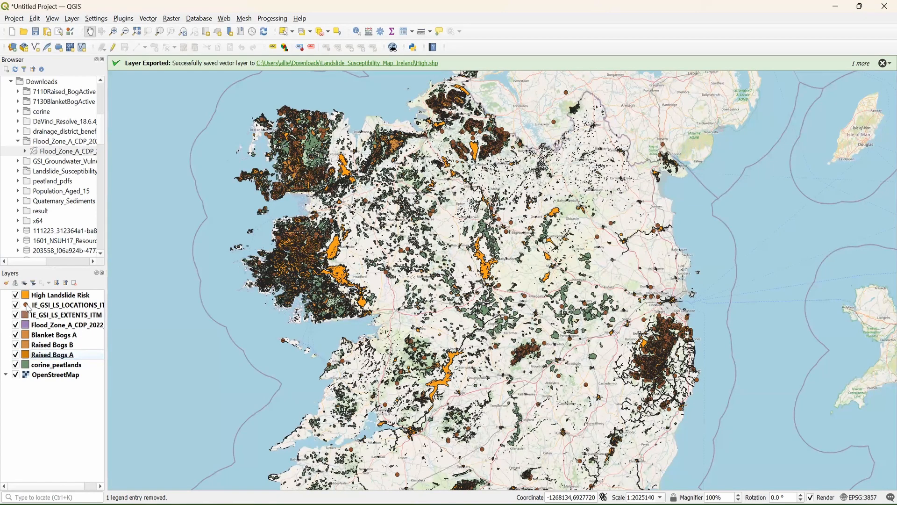
# Step: Change the IE_GSI_LS_LOCATIONS_ITM layer's marker colour to the light orange #ff904f
pyautogui.rightClick(28, 308)
pyautogui.click(44, 298)
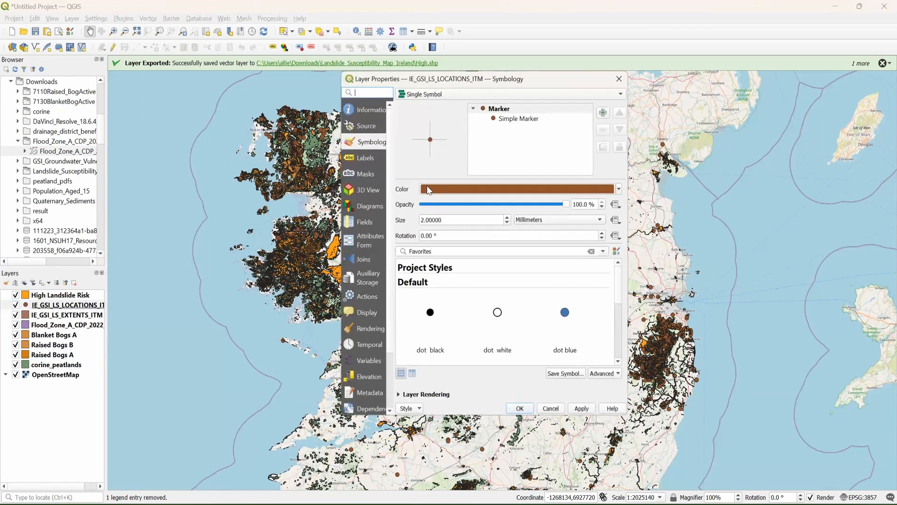
pyautogui.click(474, 188)
pyautogui.click(457, 179)
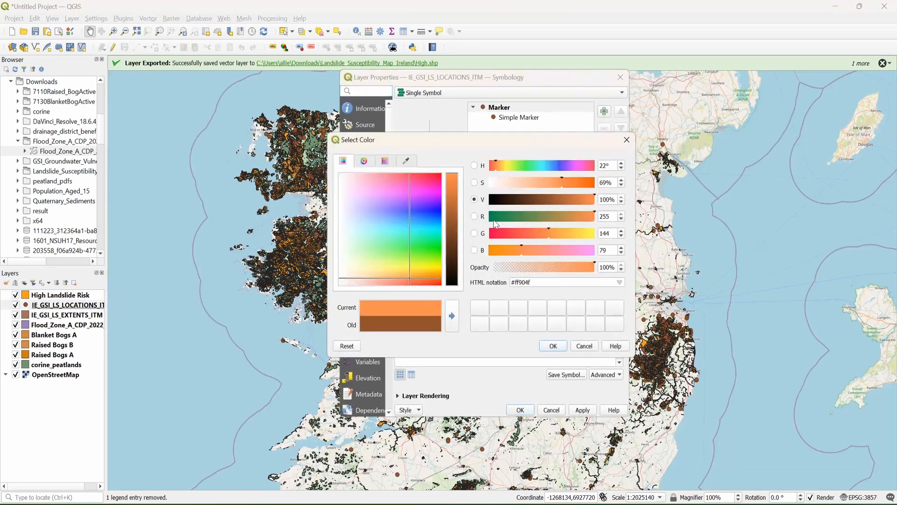
pyautogui.click(554, 348)
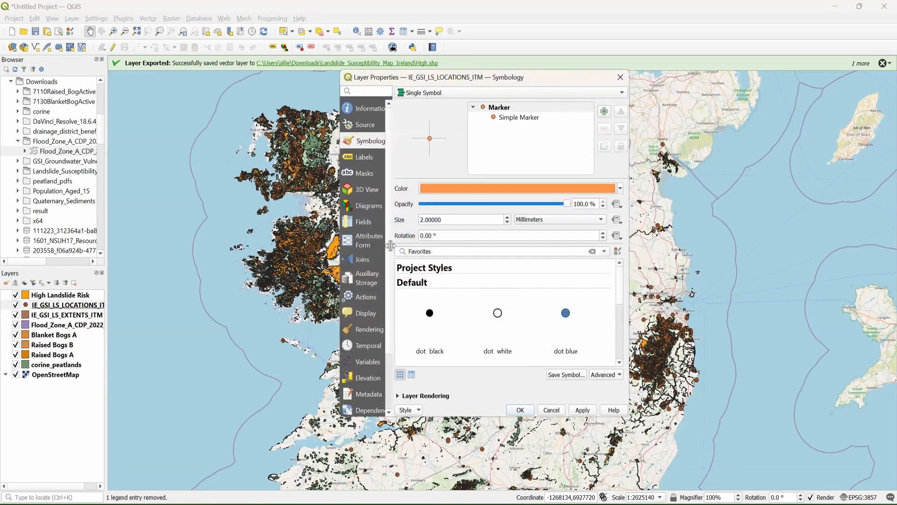
pyautogui.press('Return')
# Step: Recolour the IE_GSI_LS_EXTENTS_ITM layer's fill to a bright coral orange
pyautogui.rightClick(56, 314)
pyautogui.click(73, 459)
pyautogui.click(70, 297)
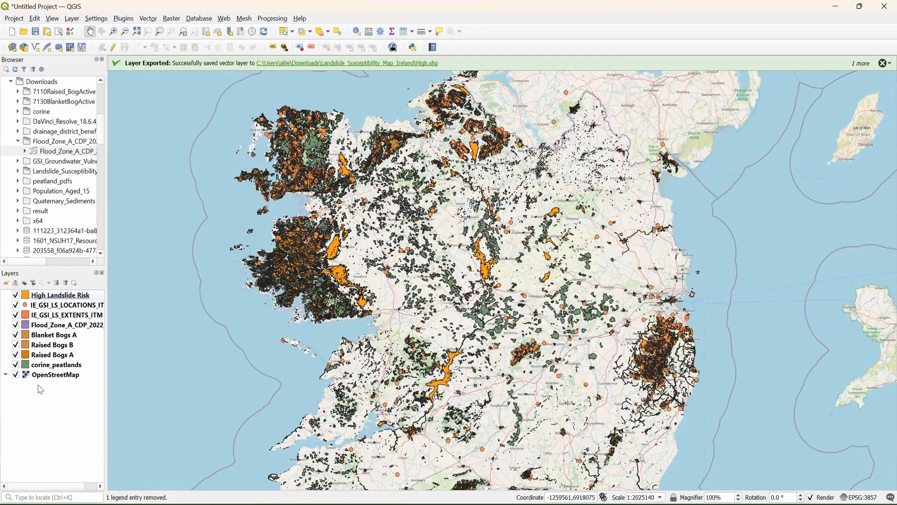
# Step: Move the IE_GSI_LS_LOCATIONS_ITM layer above High Landslide Risk so it heads the layer order
pyautogui.click(67, 306)
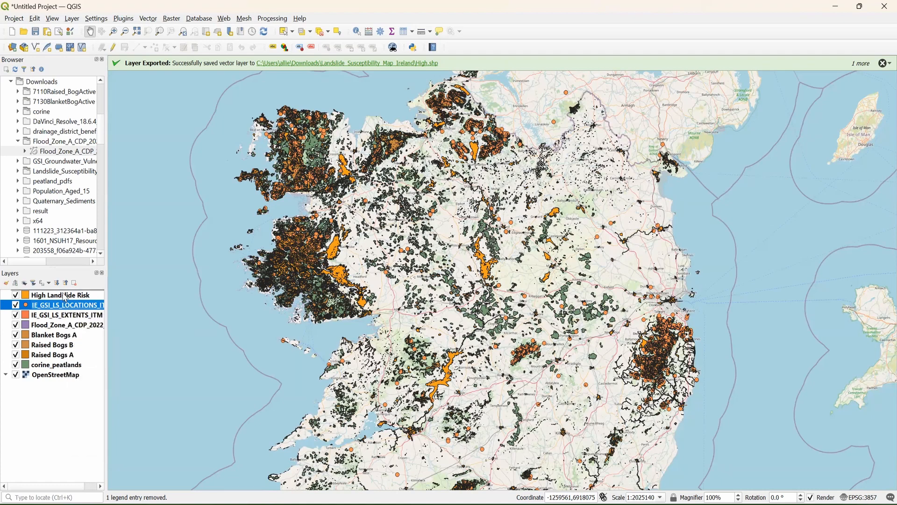
pyautogui.moveTo(64, 300); pyautogui.dragTo(65, 300)
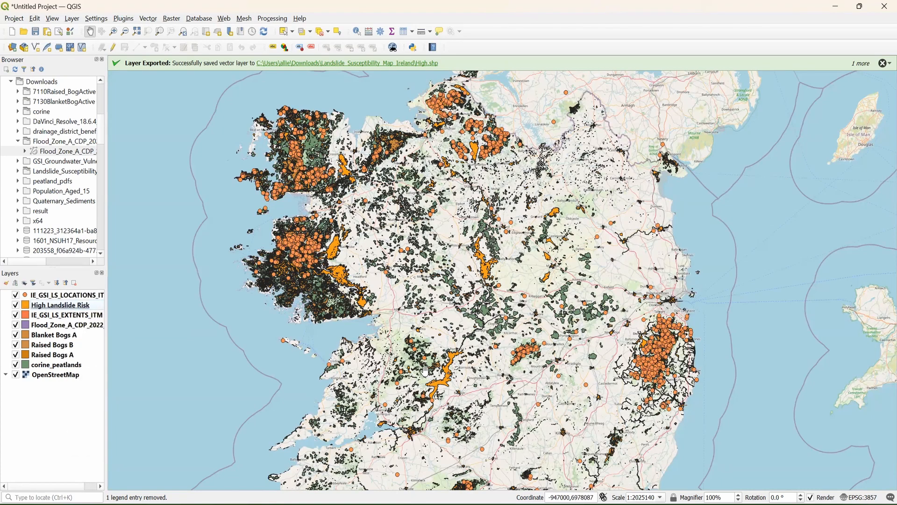
# Step: Switch the IE_GSI_LS_LOCATIONS_ITM layer off and on to examine where landslides were recorded across Ireland
pyautogui.click(16, 295)
pyautogui.click(16, 296)
pyautogui.click(16, 295)
pyautogui.click(16, 296)
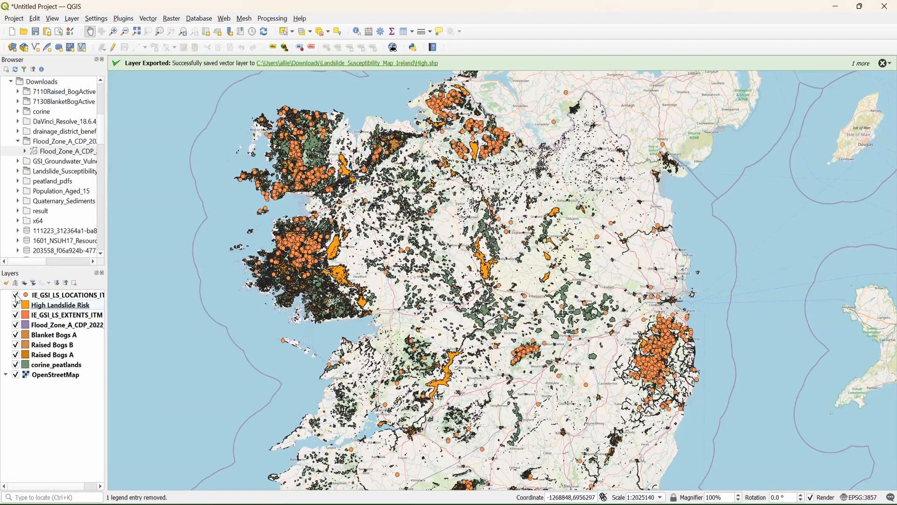
pyautogui.click(16, 295)
pyautogui.click(16, 295)
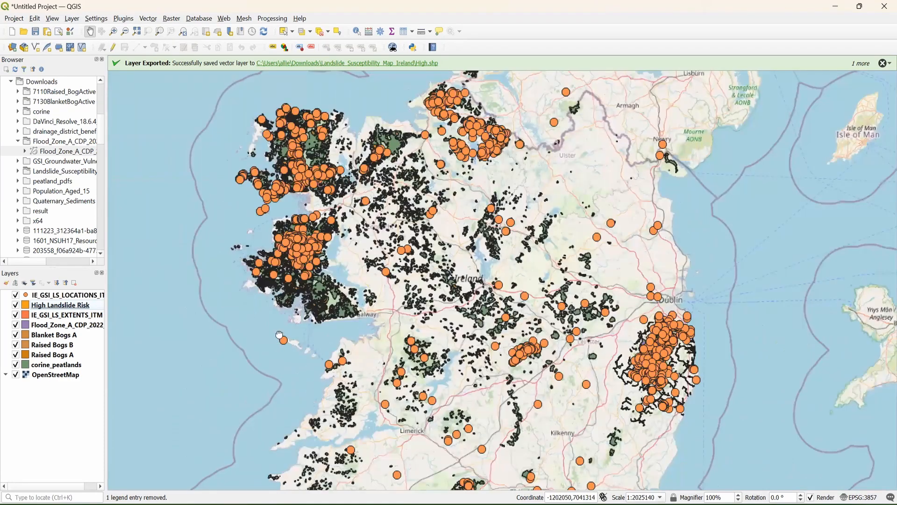
pyautogui.moveTo(279, 335); pyautogui.dragTo(280, 252)
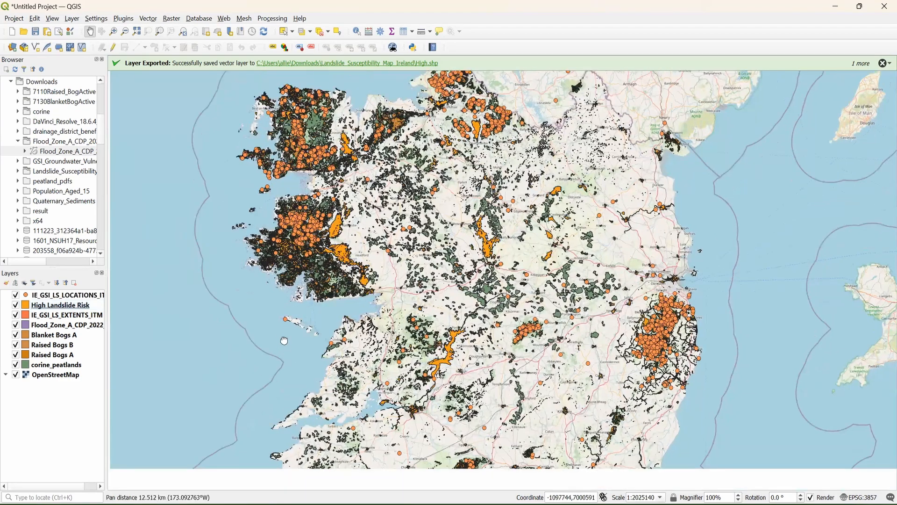
pyautogui.moveTo(283, 359); pyautogui.dragTo(287, 330)
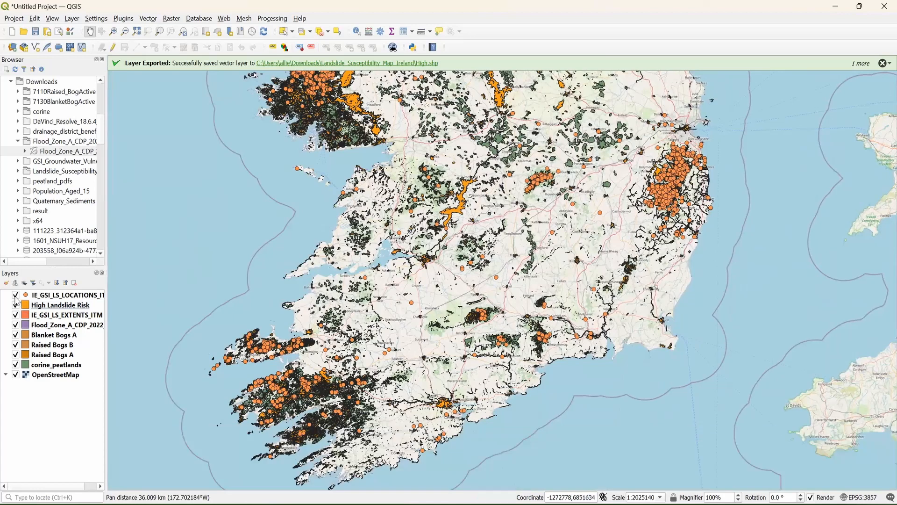
pyautogui.click(16, 296)
pyautogui.click(15, 295)
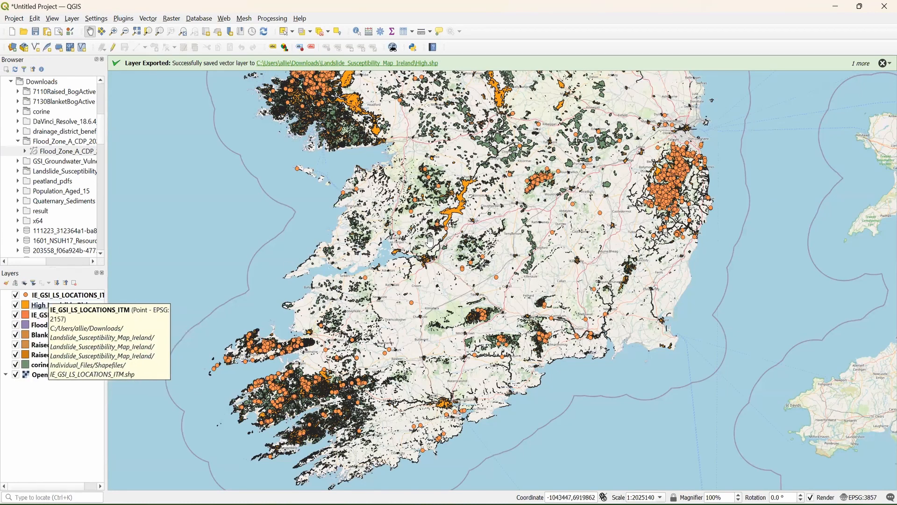
pyautogui.moveTo(430, 242); pyautogui.dragTo(445, 311)
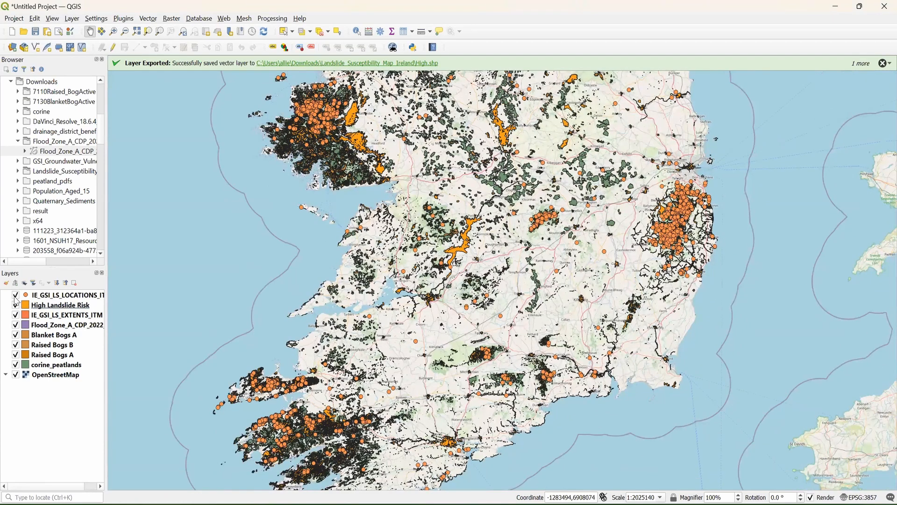
# Step: Hide the landslide locations and switch High Landslide Risk off and on to examine its coverage against the peatlands
pyautogui.click(15, 305)
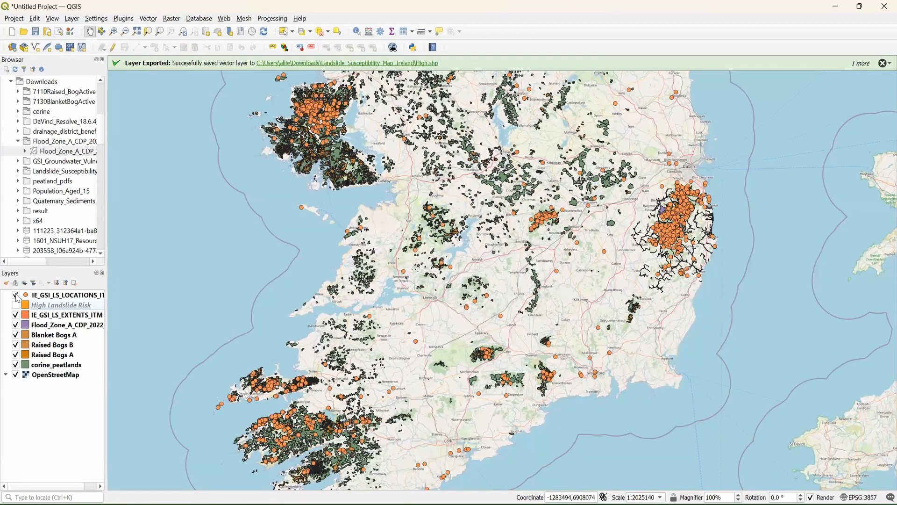
pyautogui.click(16, 296)
pyautogui.click(15, 305)
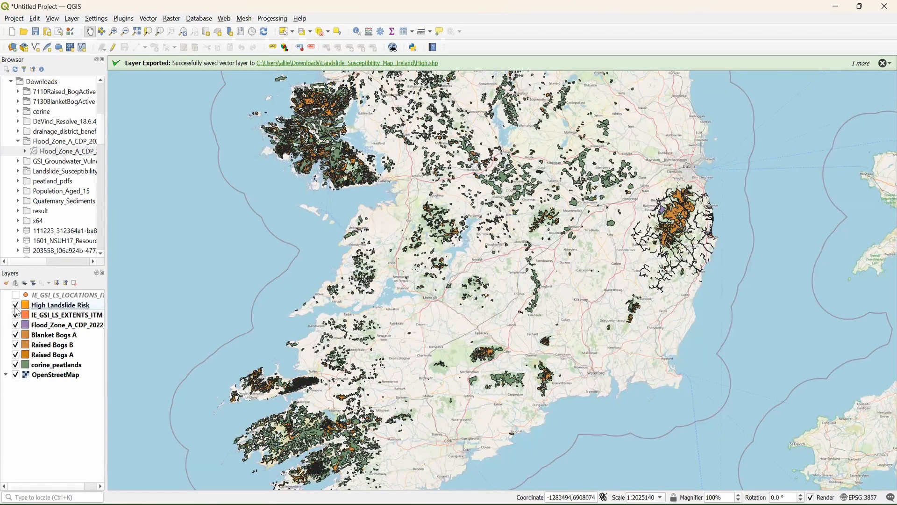
pyautogui.click(16, 305)
pyautogui.click(15, 305)
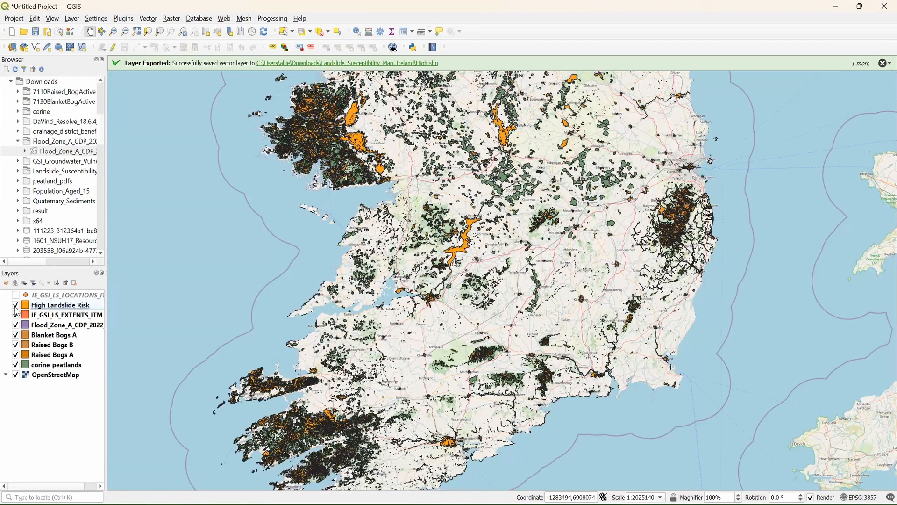
pyautogui.click(15, 305)
pyautogui.click(15, 305)
pyautogui.moveTo(283, 258); pyautogui.dragTo(281, 406)
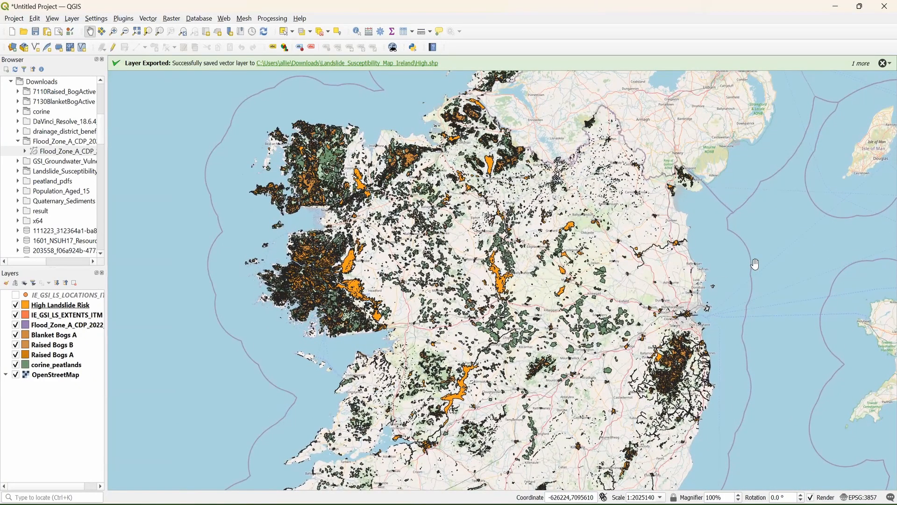
# Step: Hide the High Landslide Risk, IE_GSI_LS_LOCATIONS_ITM and IE_GSI_LS_EXTENTS_ITM layers
pyautogui.click(15, 304)
pyautogui.click(16, 295)
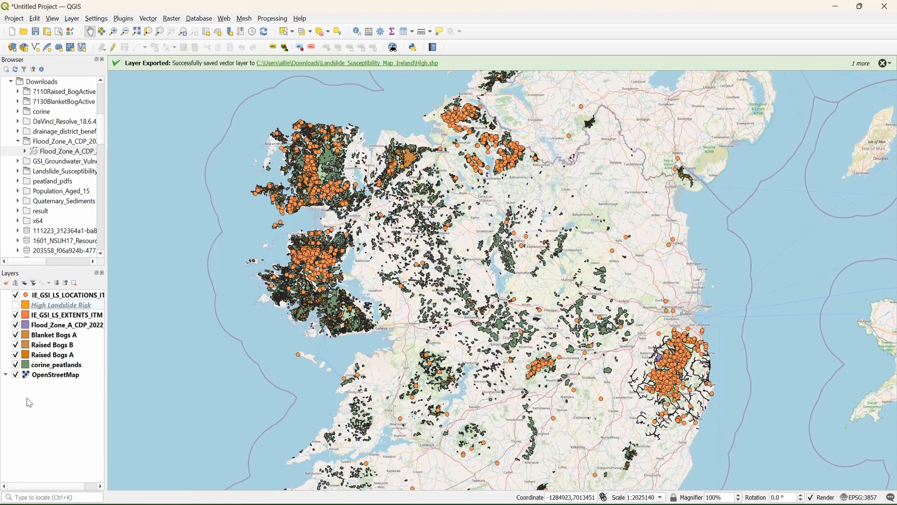
pyautogui.click(15, 295)
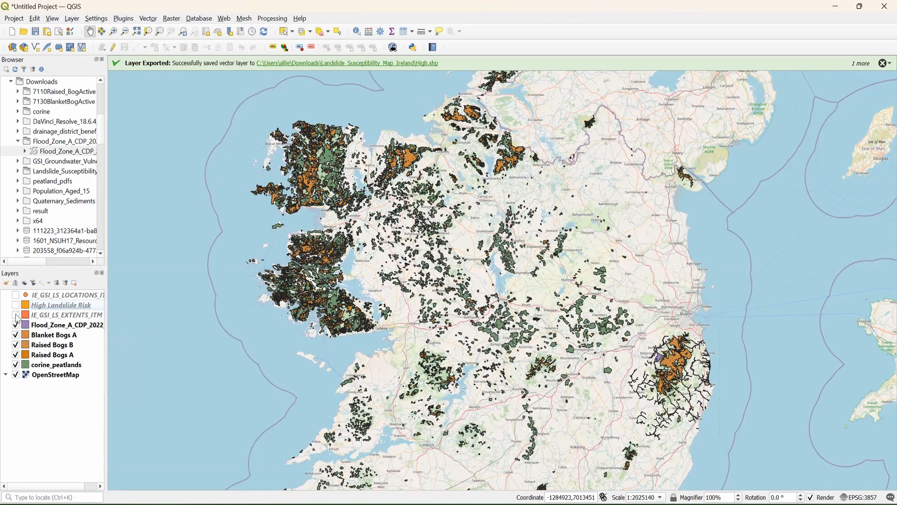
pyautogui.click(16, 315)
# Step: Switch the Flood_Zone_A_CDP_2022 layer off and on to examine which areas of the country it covers
pyautogui.click(15, 326)
pyautogui.click(14, 326)
pyautogui.click(15, 326)
pyautogui.click(15, 326)
pyautogui.moveTo(282, 304); pyautogui.dragTo(310, 99)
pyautogui.click(17, 326)
pyautogui.click(16, 325)
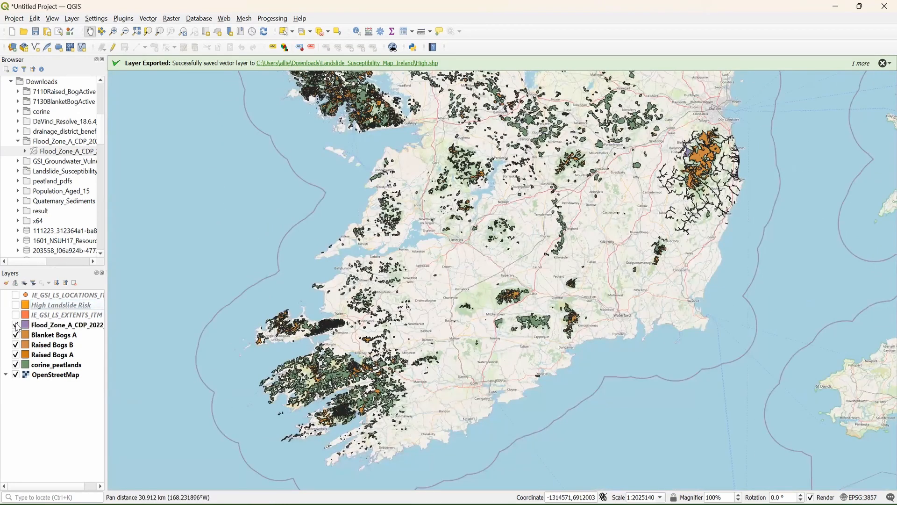
# Step: Remove the Flood_Zone_A_CDP_2022 layer from the project
pyautogui.rightClick(61, 327)
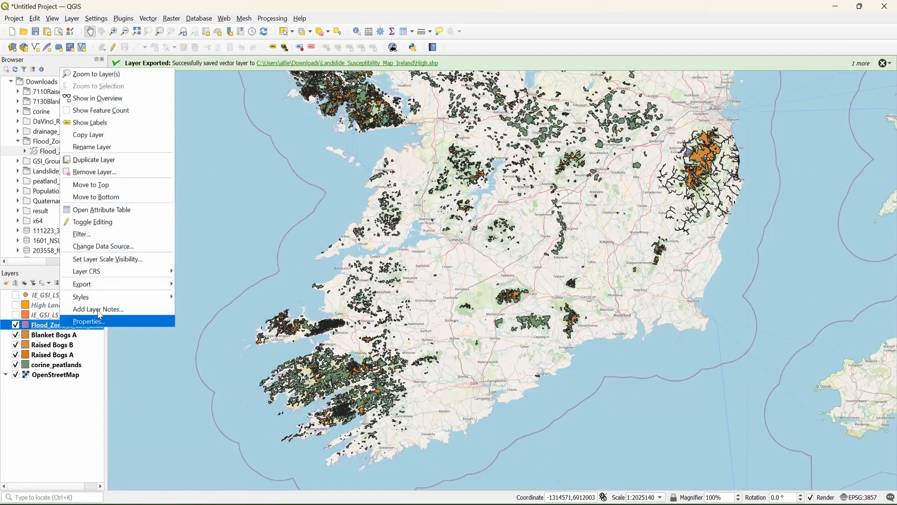
pyautogui.click(113, 172)
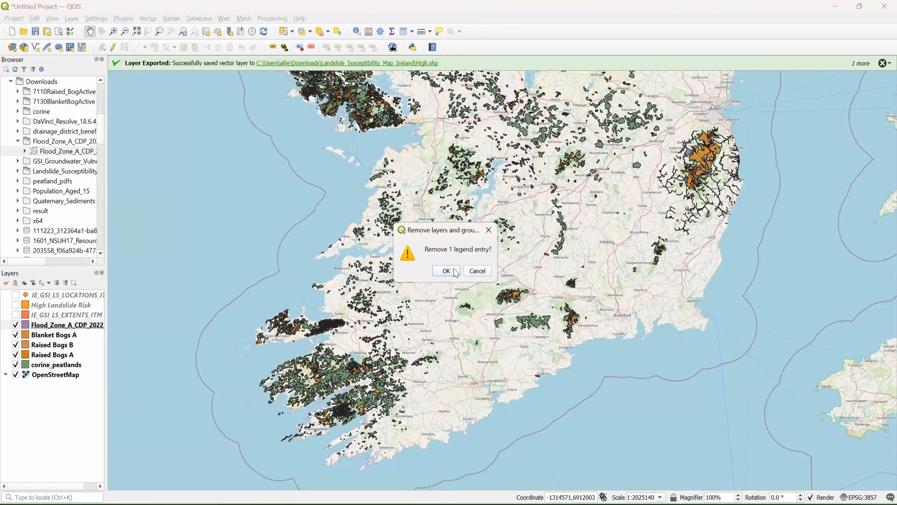
pyautogui.click(446, 272)
# Step: Check High Landslide Risk against the northern peatlands, leave it hidden, and show the IE_GSI_LS_LOCATIONS_ITM layer
pyautogui.moveTo(652, 366); pyautogui.dragTo(601, 389)
pyautogui.moveTo(641, 273); pyautogui.dragTo(585, 375)
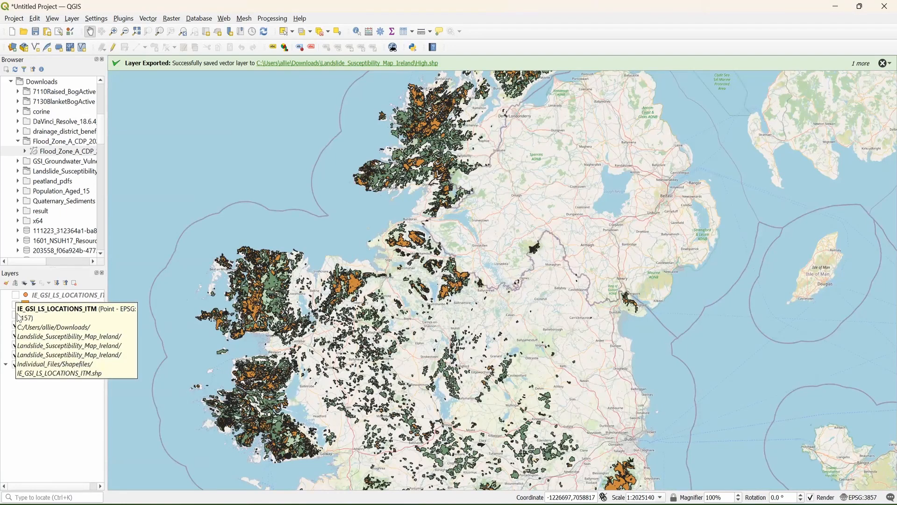
pyautogui.click(15, 304)
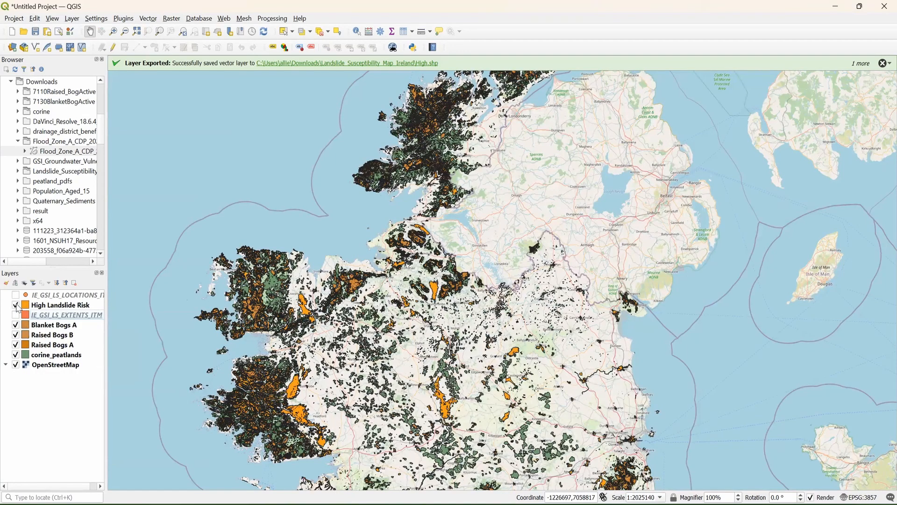
pyautogui.click(16, 304)
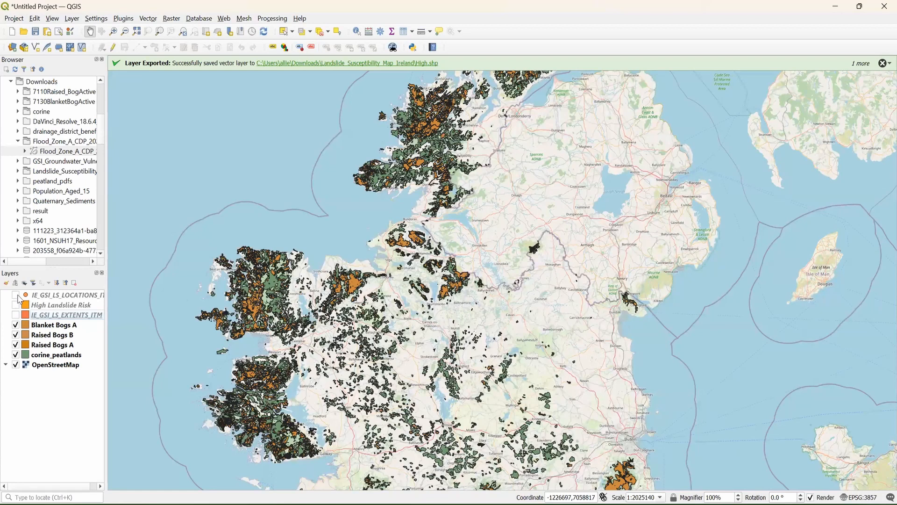
pyautogui.click(16, 295)
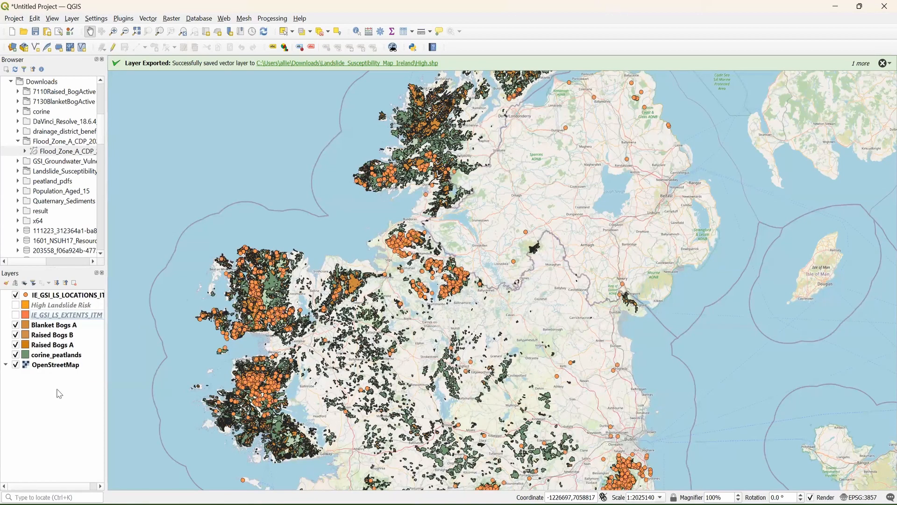
# Step: Set up a map image export using the map canvas extent, with the whole of Ireland in view
pyautogui.moveTo(622, 327); pyautogui.dragTo(618, 277)
pyautogui.scroll(-1, 463, 299)
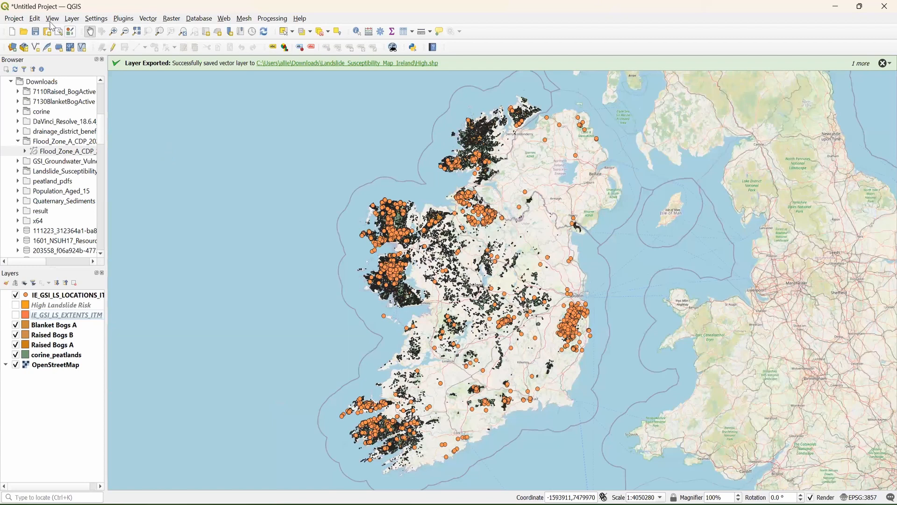
pyautogui.click(14, 20)
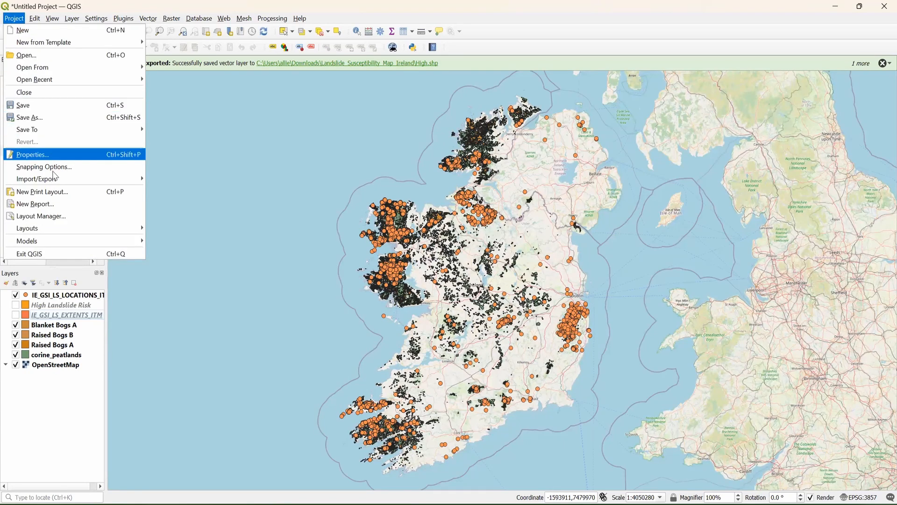
pyautogui.moveTo(77, 180)
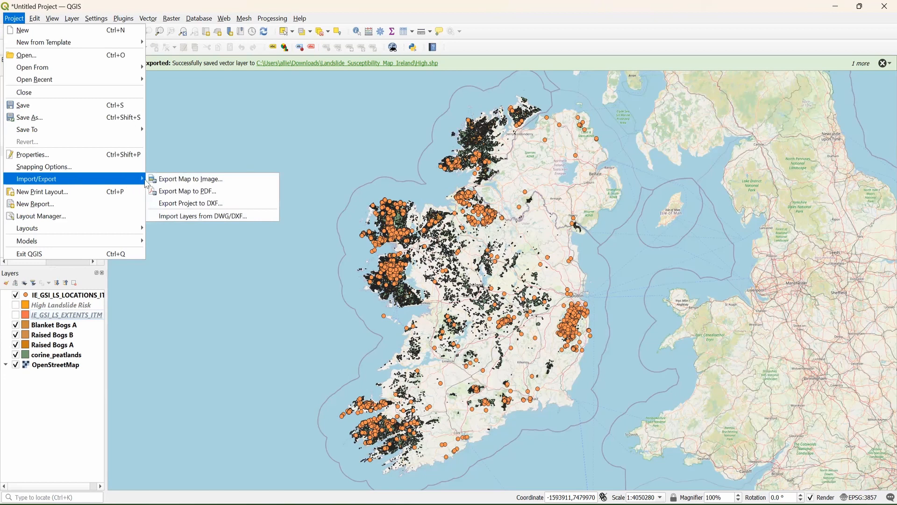
pyautogui.click(202, 182)
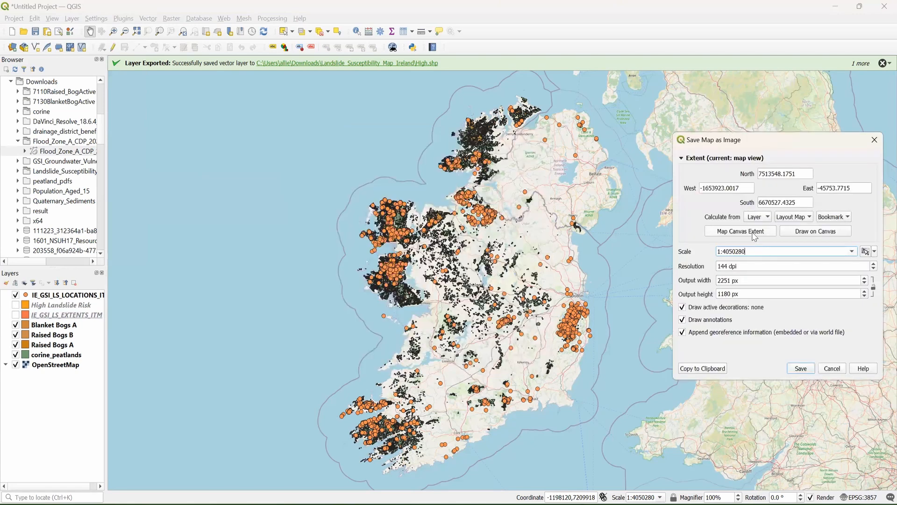
pyautogui.click(755, 235)
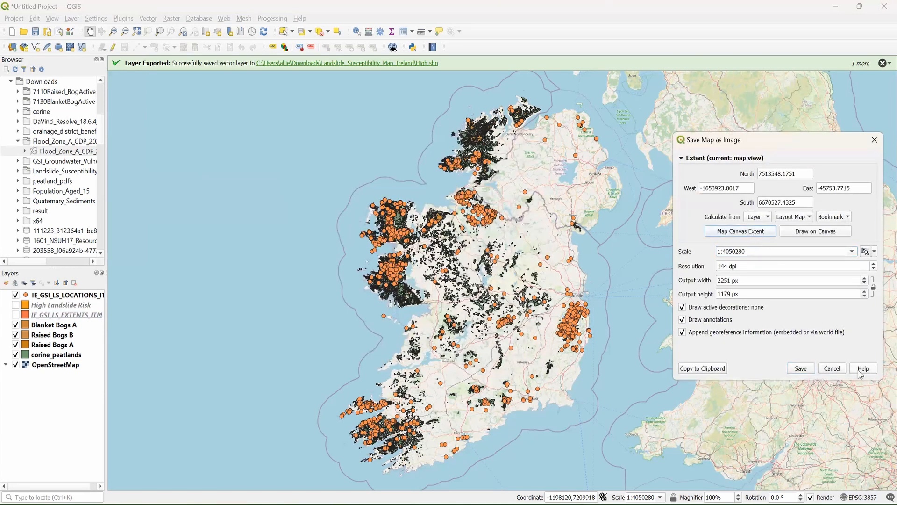
pyautogui.scroll(1, 564, 348)
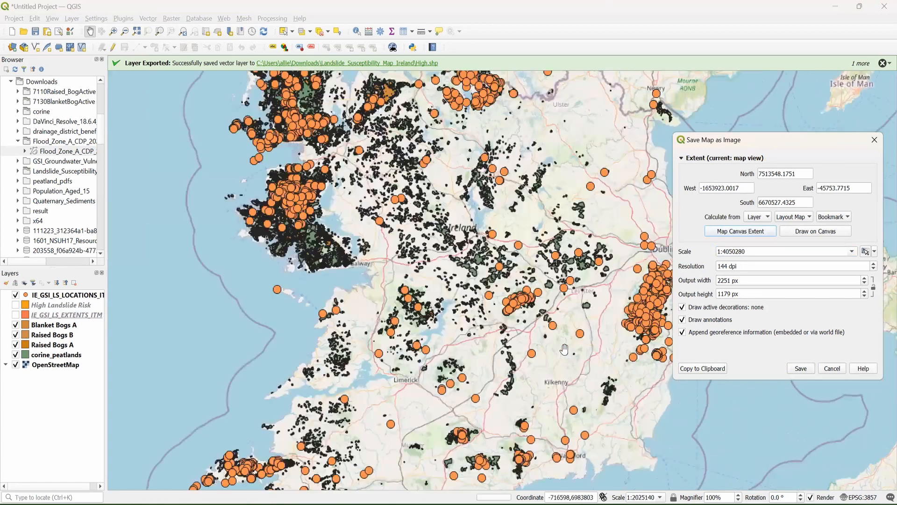
pyautogui.scroll(-1, 565, 349)
pyautogui.click(746, 234)
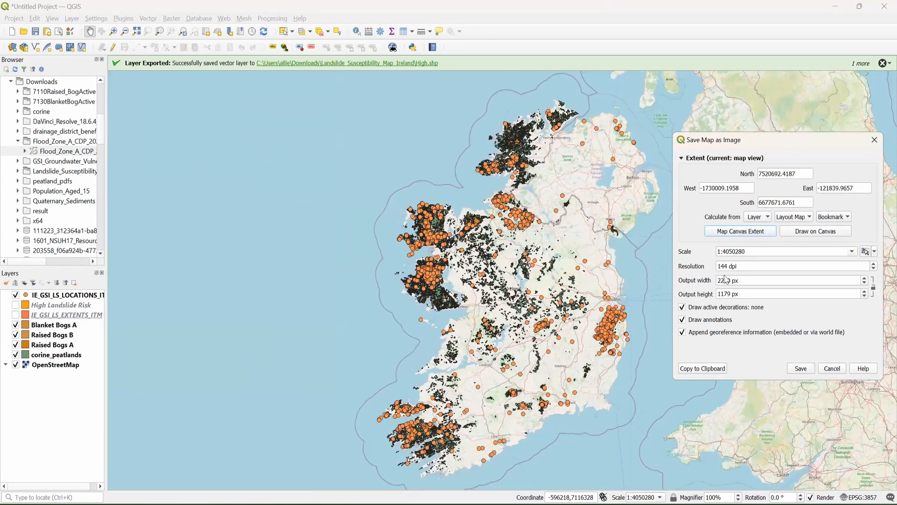
# Step: Save the map image as a PNG named "final map" in the Downloads folder
pyautogui.click(802, 370)
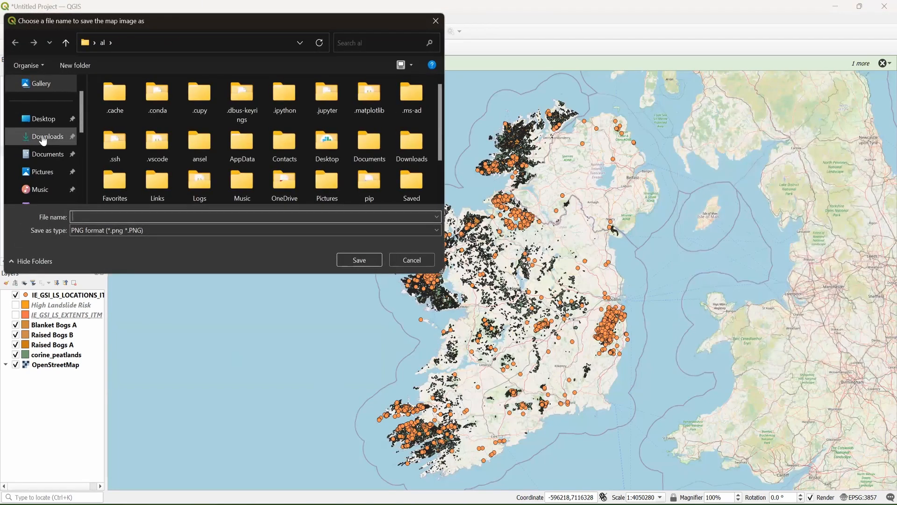
pyautogui.click(43, 137)
pyautogui.click(99, 215)
pyautogui.write('final')
pyautogui.click(370, 259)
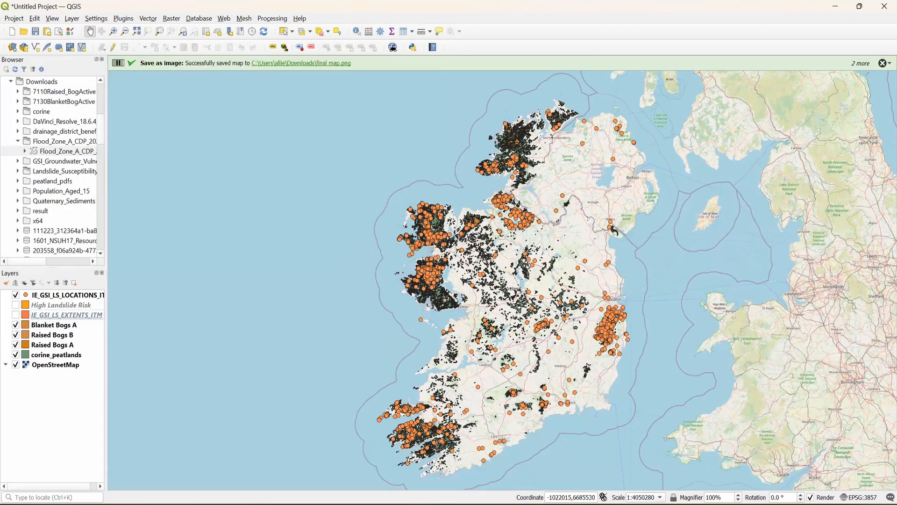
# Step: Open final map.png from the Downloads folder to review the exported map, and close it
pyautogui.click(482, 477)
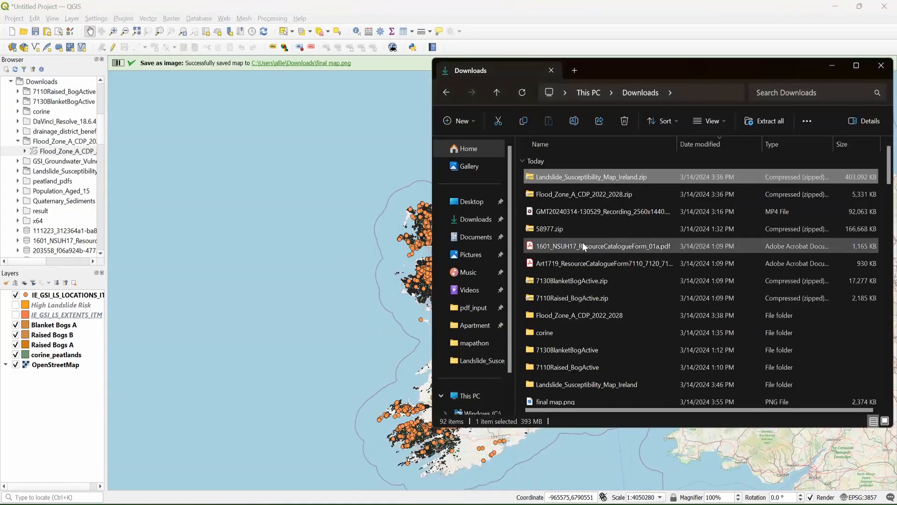
pyautogui.doubleClick(562, 401)
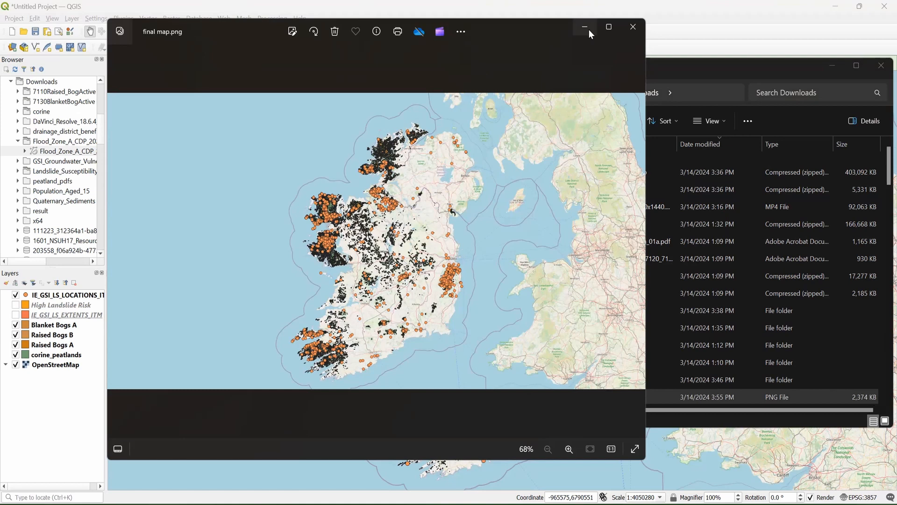
pyautogui.click(632, 28)
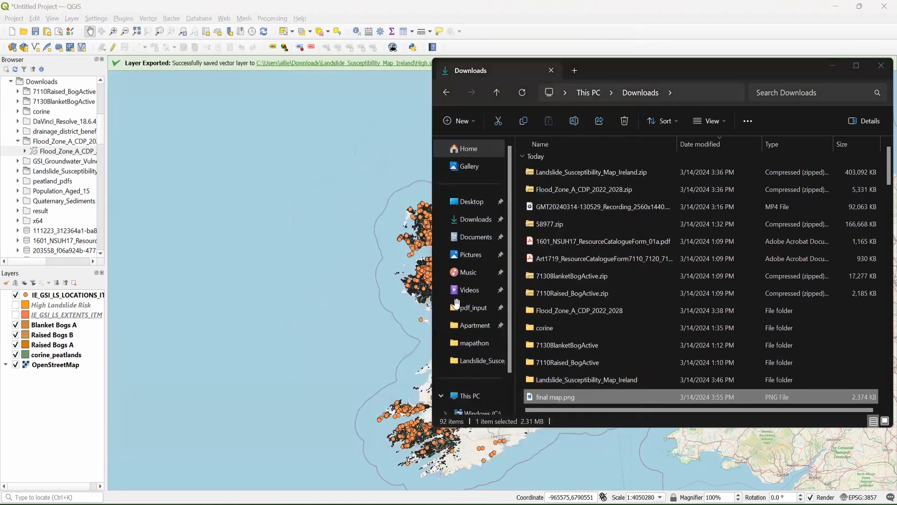
pyautogui.click(830, 66)
# Step: Export a closer map view of the Galway area as a PNG image named "map galway" in Downloads
pyautogui.scroll(2, 498, 283)
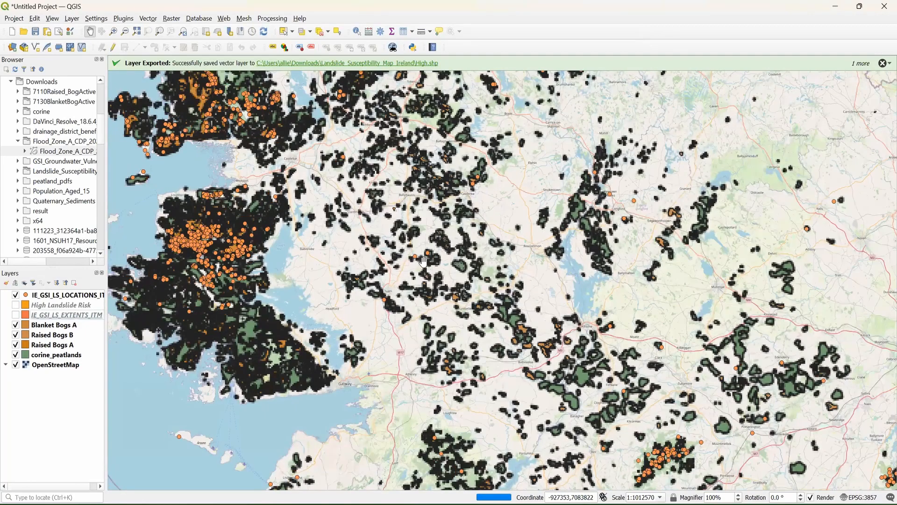
pyautogui.moveTo(415, 288); pyautogui.dragTo(495, 290)
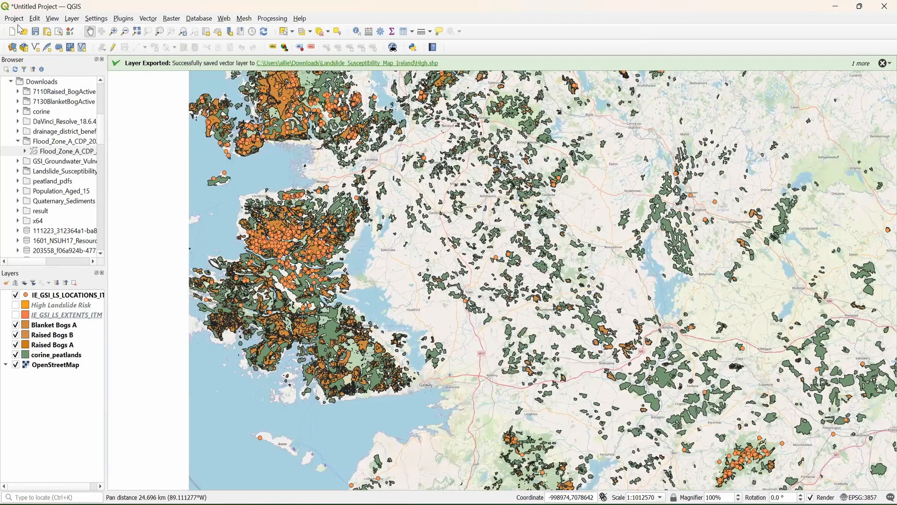
pyautogui.click(14, 19)
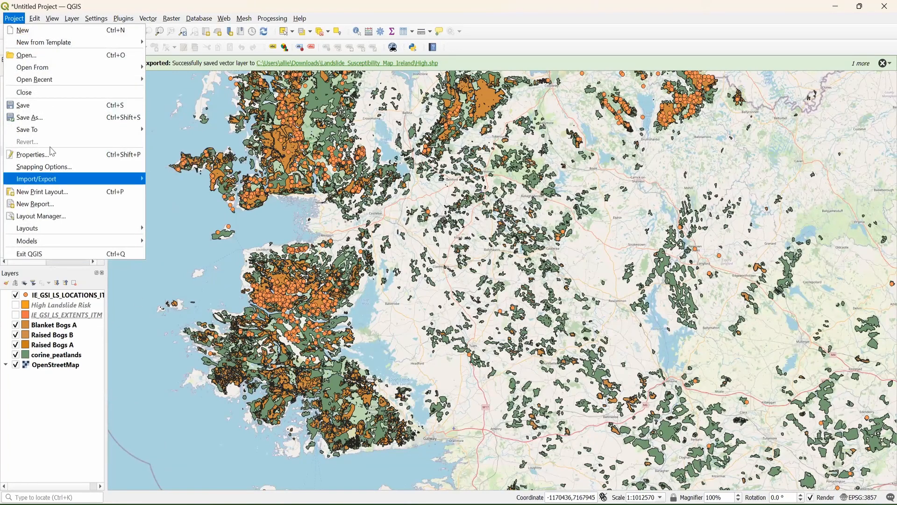
pyautogui.moveTo(55, 178)
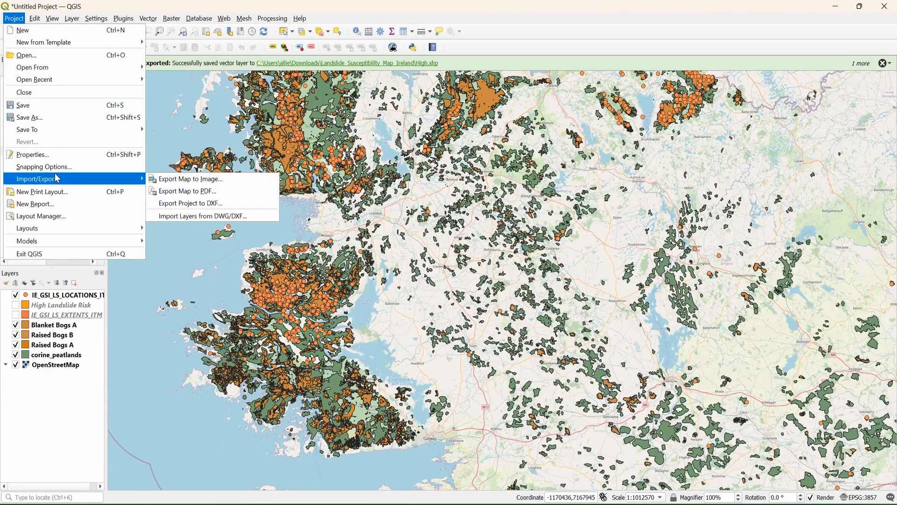
pyautogui.click(192, 179)
pyautogui.click(468, 364)
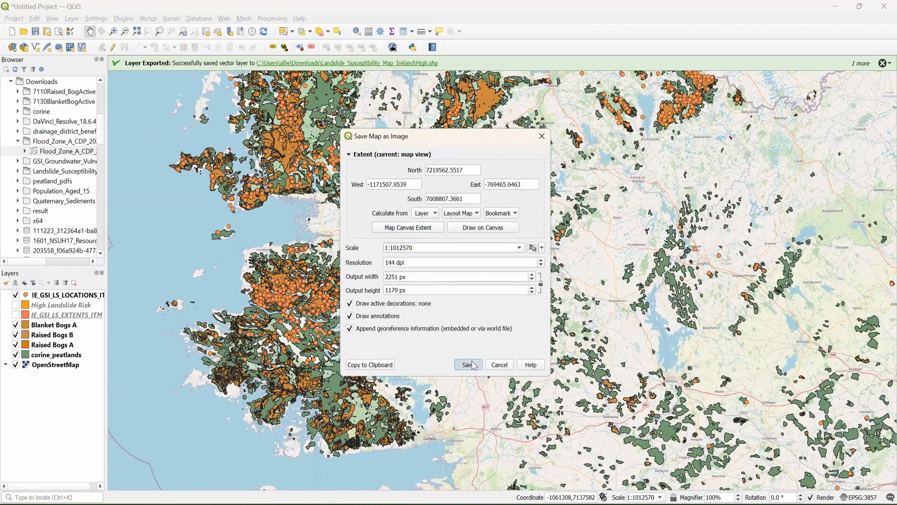
pyautogui.write('map galway')
pyautogui.click(368, 263)
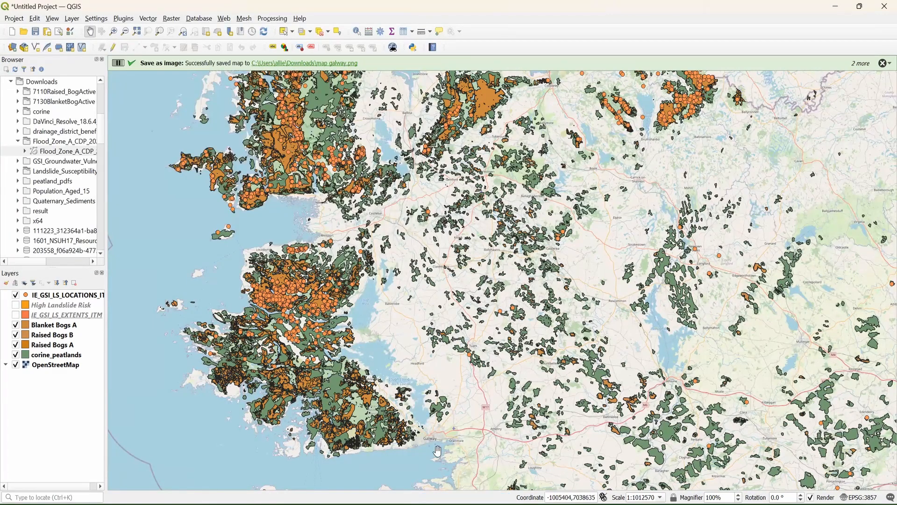
# Step: Open map galway.png from the Downloads folder to review the exported image, and put the folder window away
pyautogui.moveTo(404, 502)
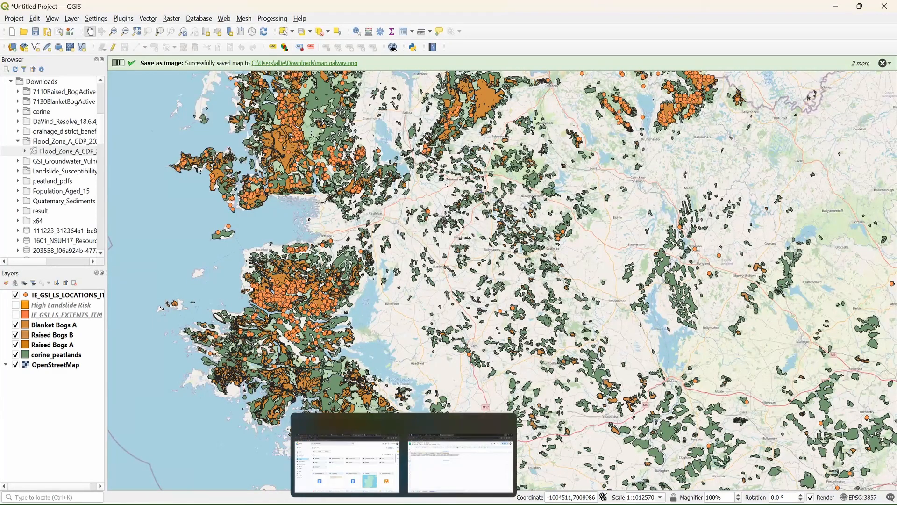
pyautogui.moveTo(447, 503)
pyautogui.click(482, 456)
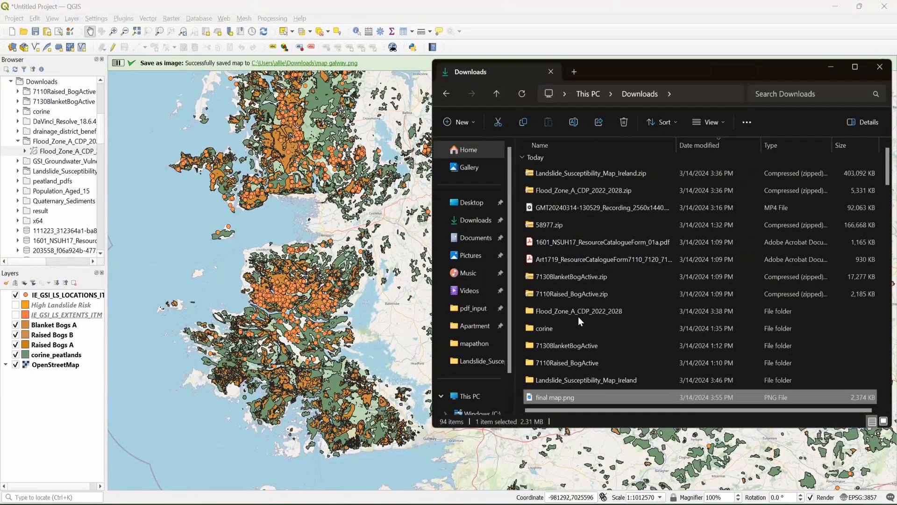
pyautogui.scroll(-1, 578, 316)
pyautogui.click(567, 377)
pyautogui.doubleClick(567, 377)
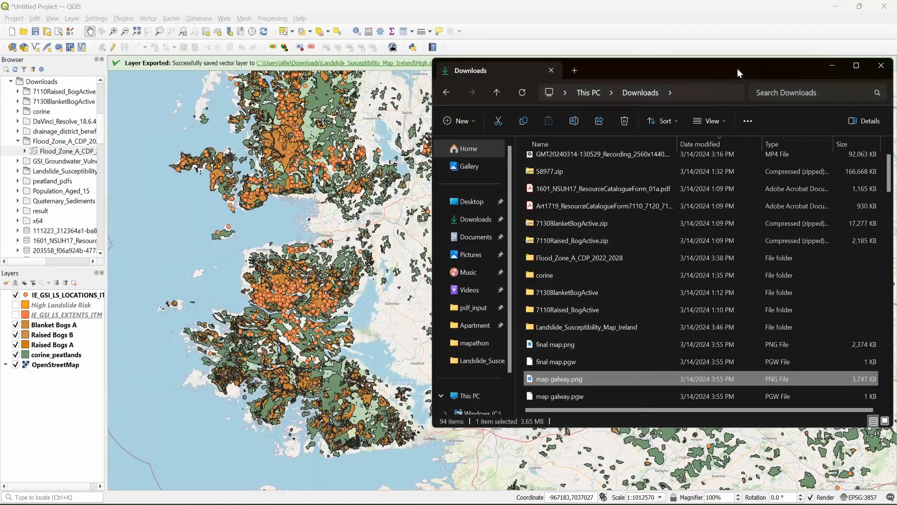
pyautogui.moveTo(737, 69); pyautogui.dragTo(637, 73)
pyautogui.click(440, 504)
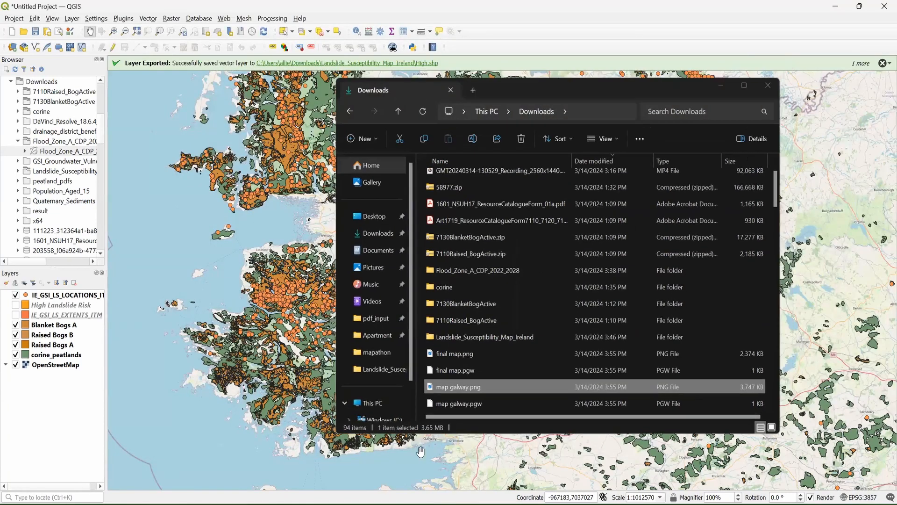
# Step: Switch to the Mapathon Entry Sheet in the browser and clear the Flood Zone A dataset entry in A3:F3
pyautogui.moveTo(440, 504)
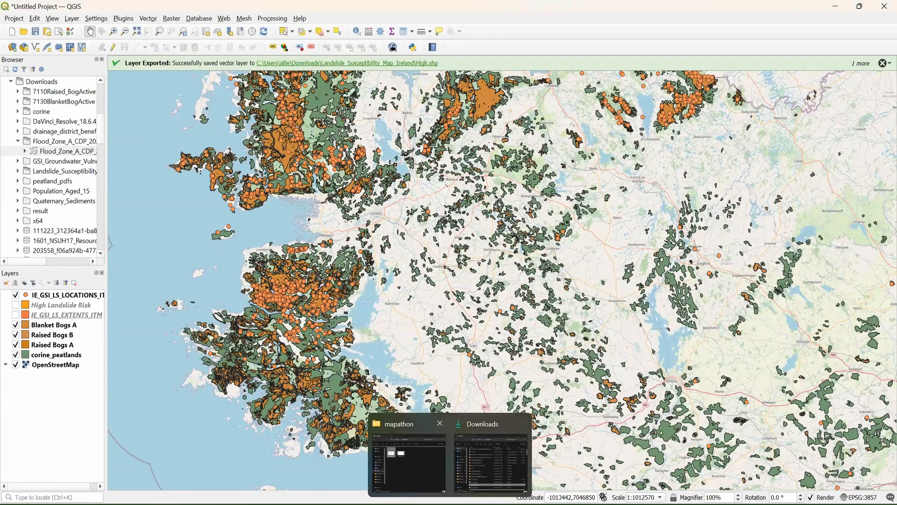
pyautogui.moveTo(402, 504)
pyautogui.click(461, 467)
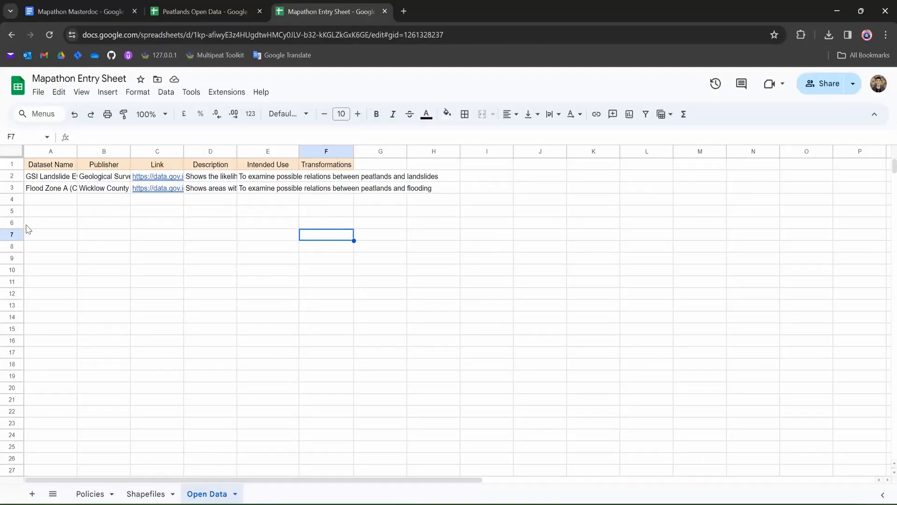
pyautogui.moveTo(38, 191); pyautogui.dragTo(306, 188)
pyautogui.press('Delete')
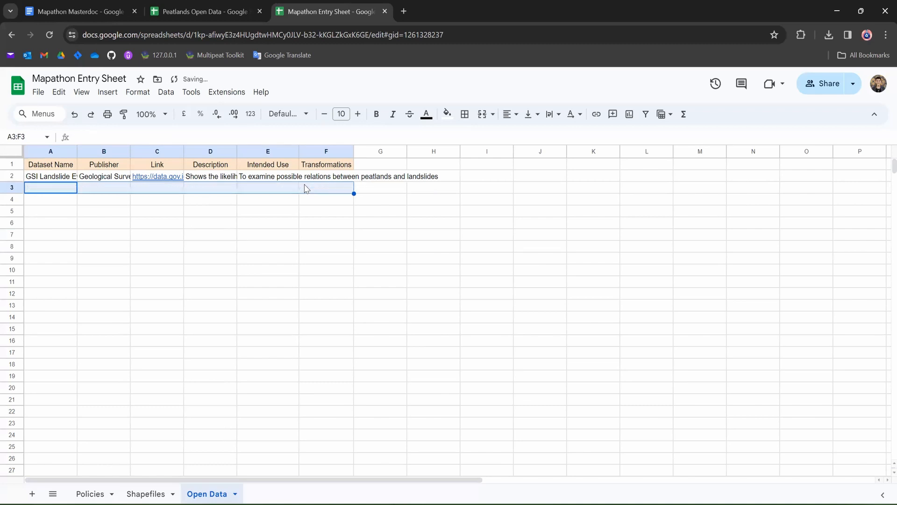
# Step: Select the landslide dataset's Transformations cell F2, and open the High Landslide Risk layer's attribute table in QGIS
pyautogui.click(317, 178)
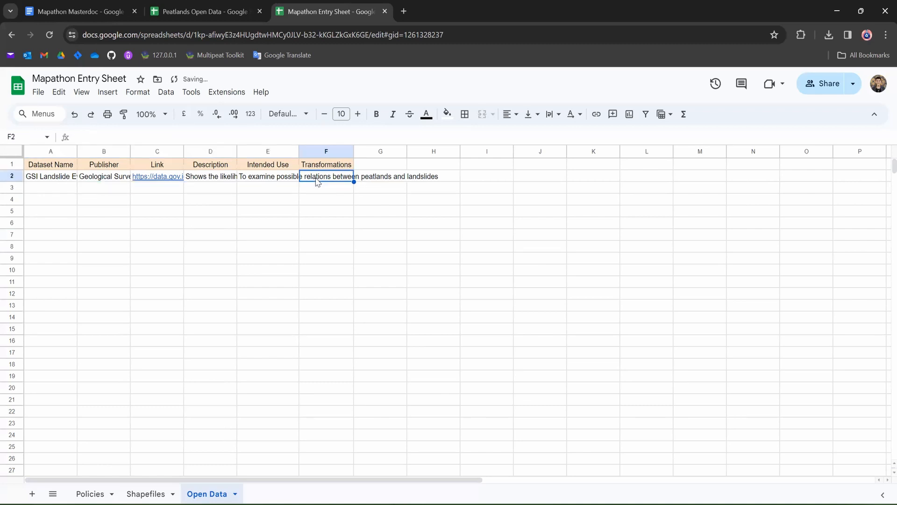
pyautogui.click(678, 504)
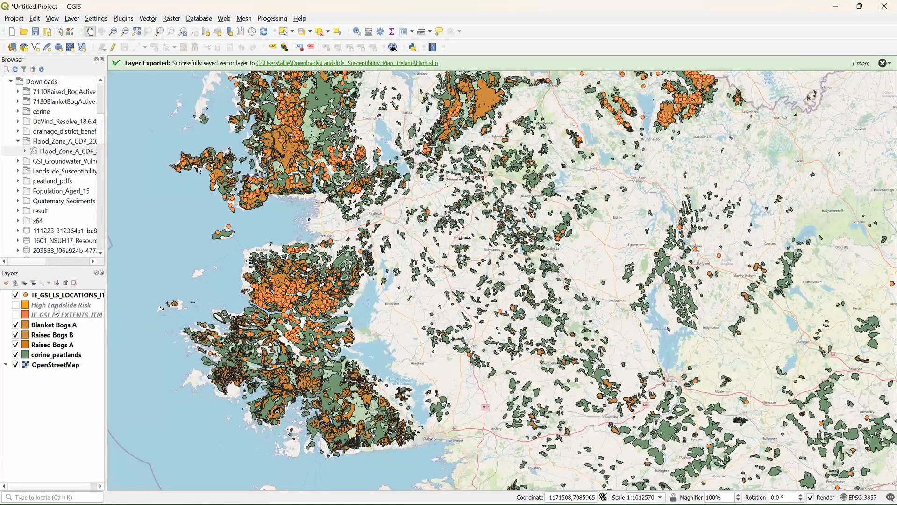
pyautogui.rightClick(55, 308)
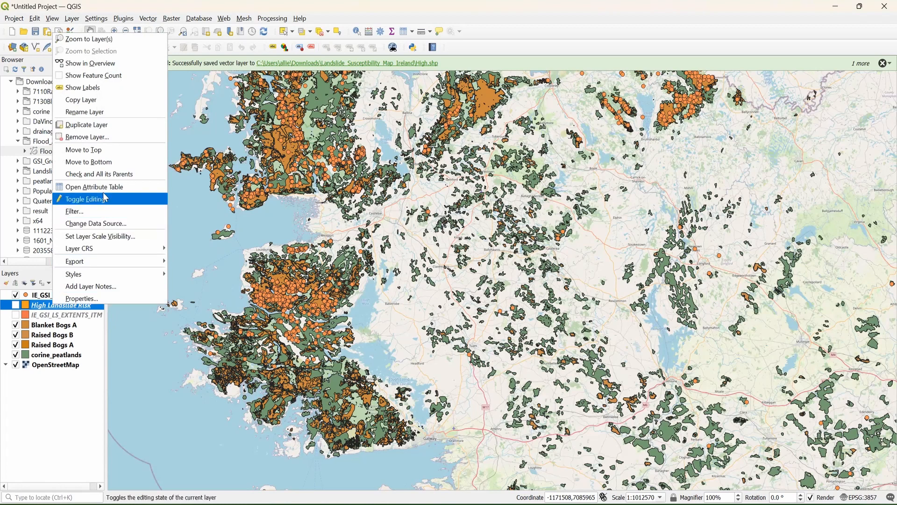
pyautogui.click(103, 189)
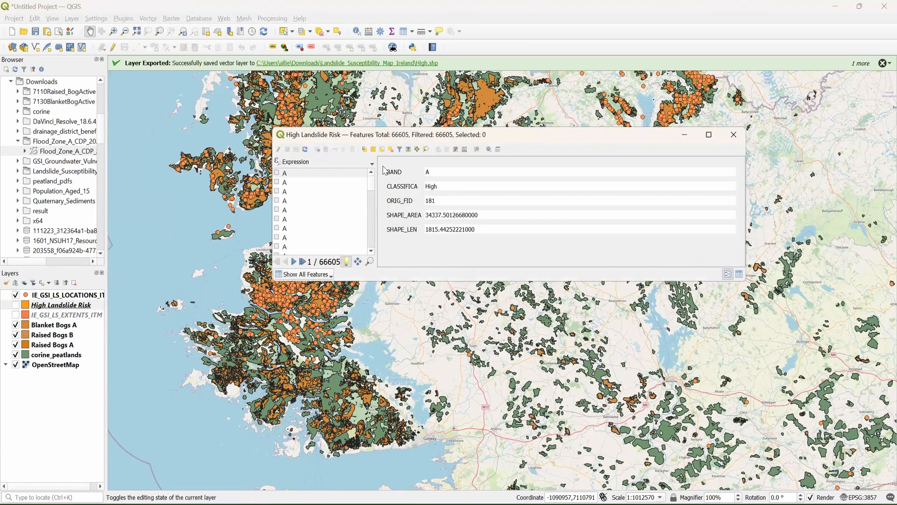
# Step: Close the attribute table, return to the Mapathon Entry Sheet and set Transformations cell F2 to "Filtered Band column to only show class A"
pyautogui.click(733, 135)
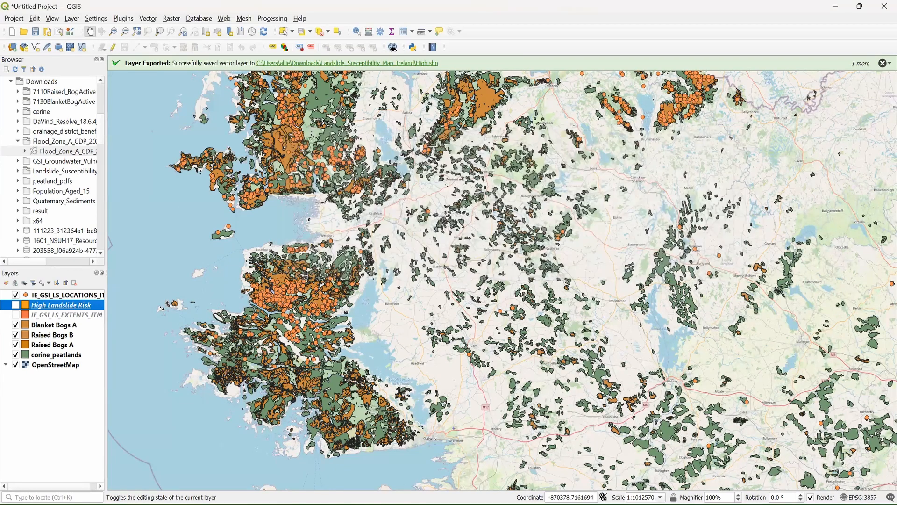
pyautogui.click(460, 456)
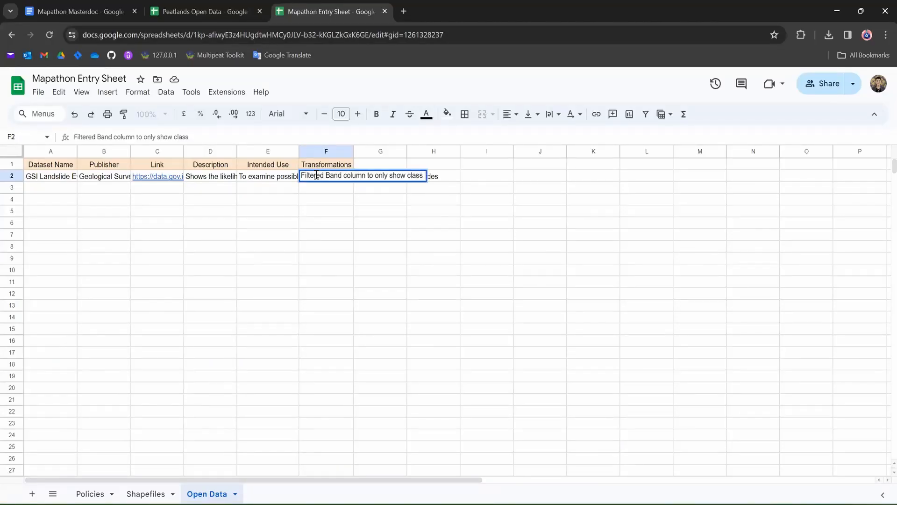
pyautogui.press('BackSpace')
pyautogui.press('BackSpace')
pyautogui.press('BackSpace')
pyautogui.write('s A')
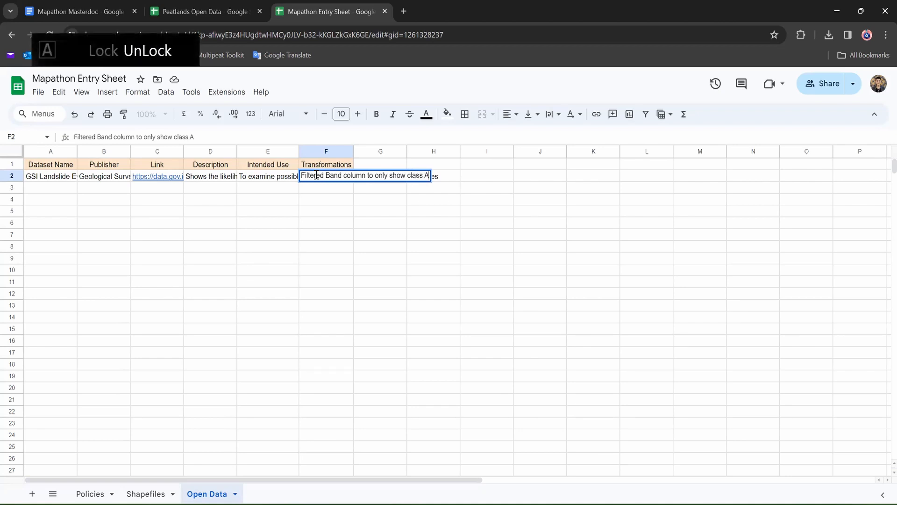
pyautogui.press('Return')
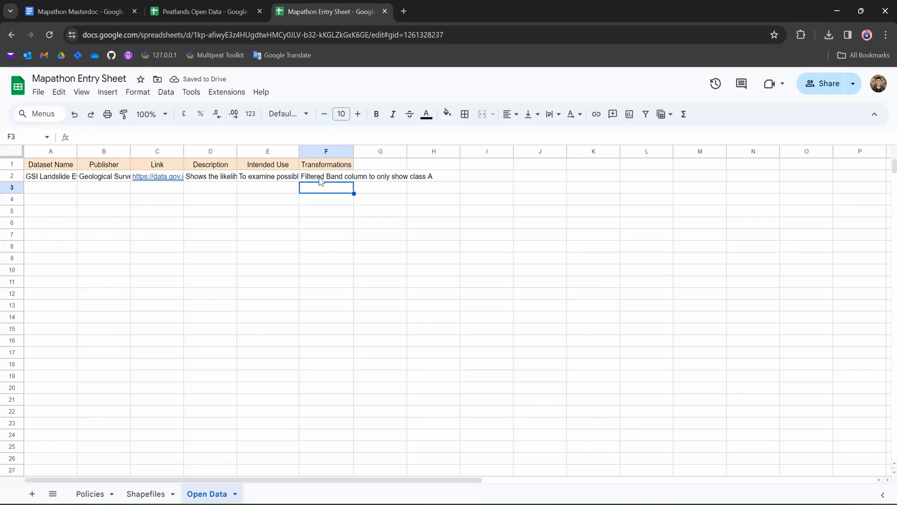
pyautogui.click(588, 503)
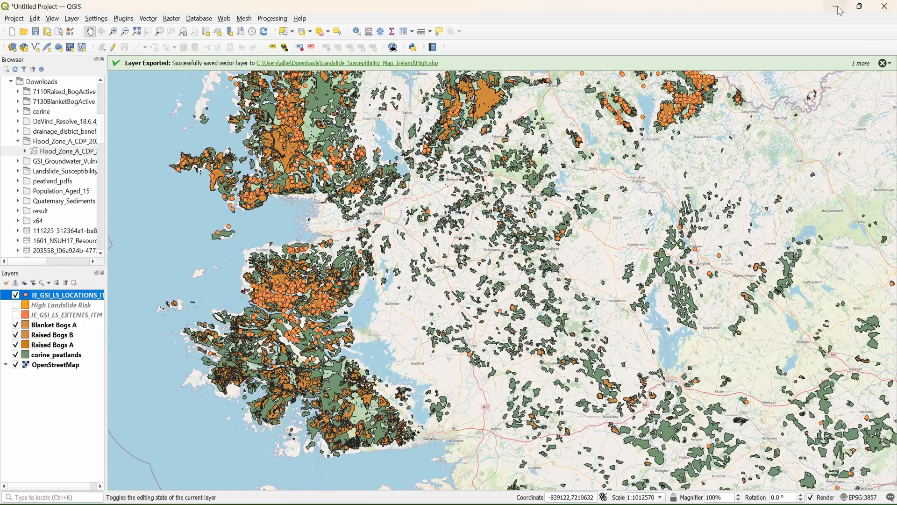
pyautogui.hotkey('alt', 'Tab')
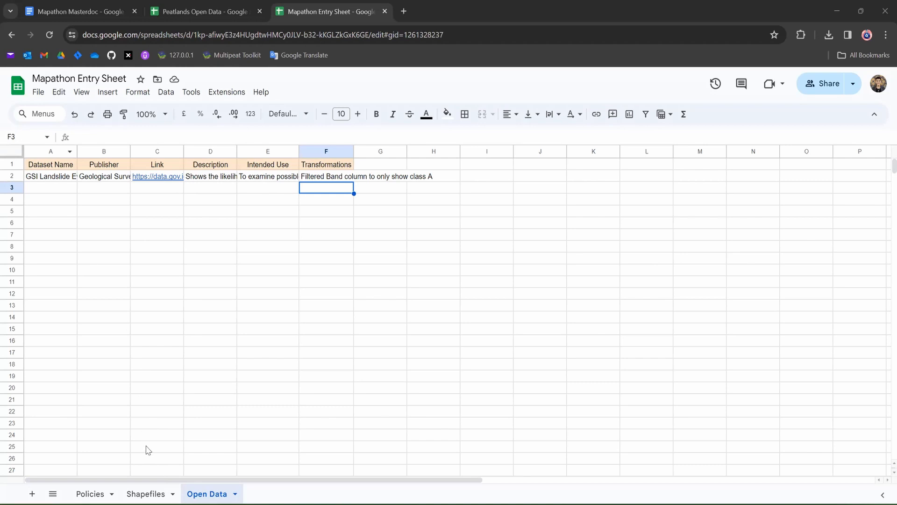
pyautogui.click(145, 493)
pyautogui.click(203, 496)
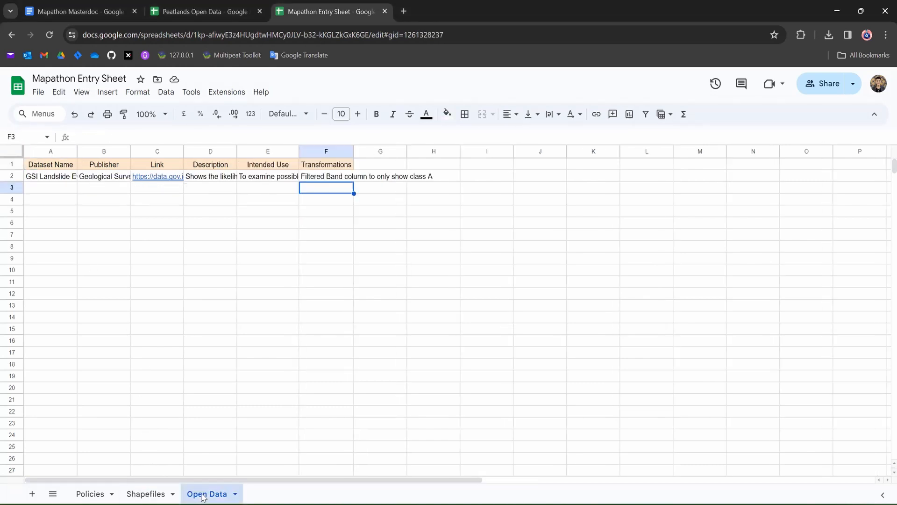
# Step: Copy the landslide dataset's name, publisher and link from A2:C2 of the Open Data sheet into A5:C5 of the Shapefiles sheet
pyautogui.moveTo(53, 181); pyautogui.dragTo(166, 178)
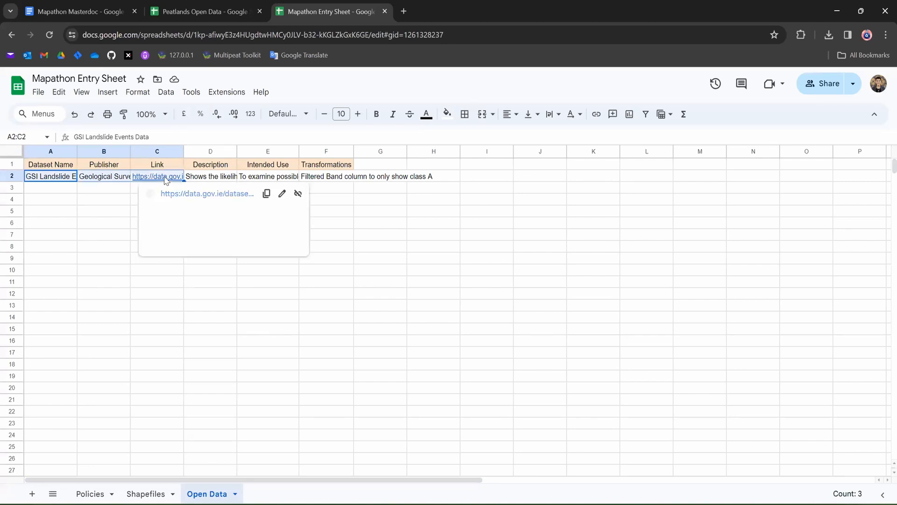
pyautogui.click(145, 493)
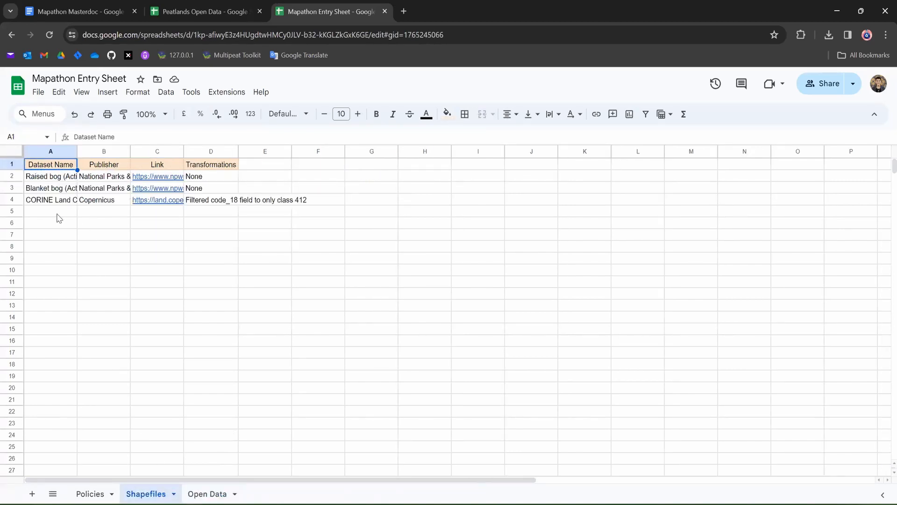
pyautogui.click(57, 214)
pyautogui.write('GSI Landslide Events Data\tGeological Survey Ireland\thttps://data.gov.ie/dataset/landslide-events-data')
# Step: Copy the landslide dataset's transformation note from Open Data F2 into Shapefiles D5, and return to the Open Data sheet
pyautogui.click(207, 493)
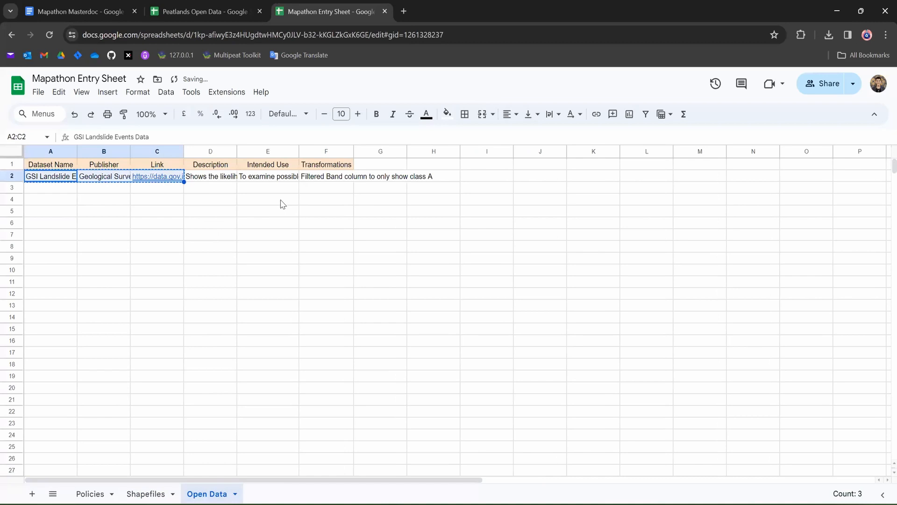
pyautogui.click(321, 179)
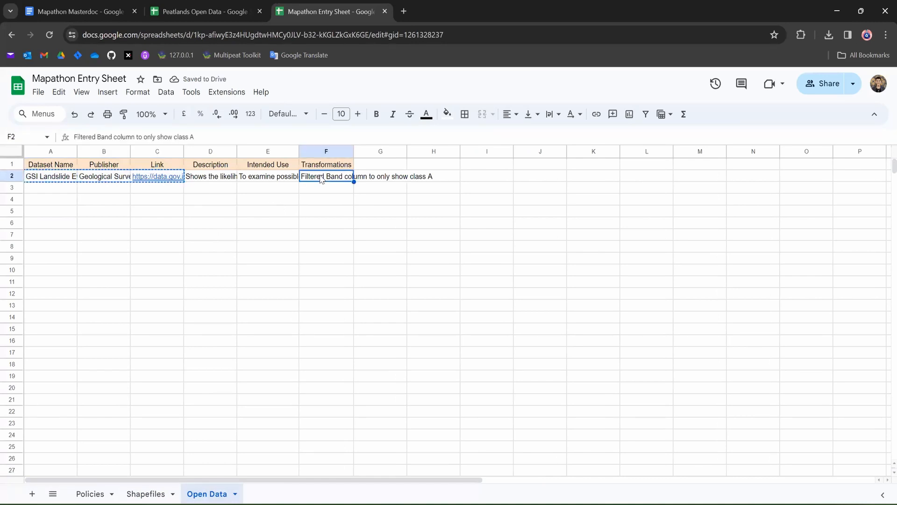
pyautogui.click(148, 493)
pyautogui.click(206, 214)
pyautogui.write('Filtered Band column to only show class A')
pyautogui.click(210, 494)
pyautogui.click(353, 233)
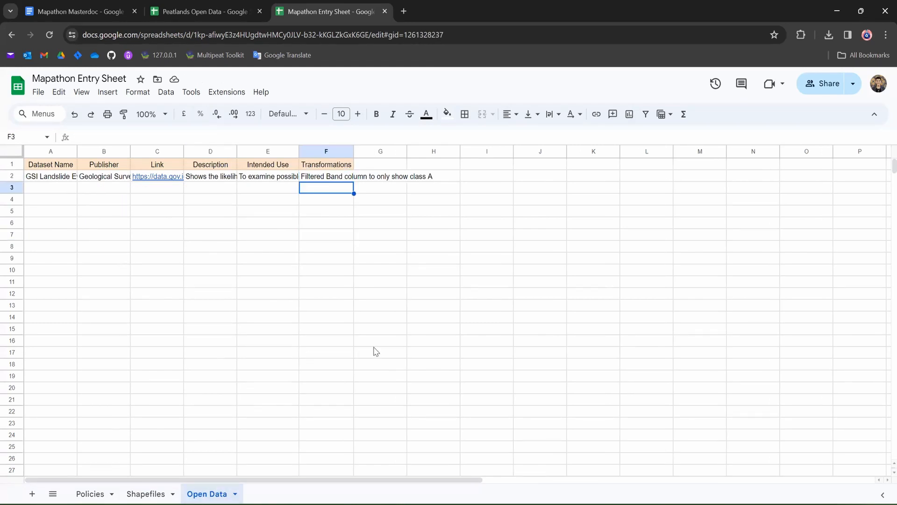
# Step: Close the Peatlands Open Data spreadsheet and review the Participation and Presentation sections of the Mapathon Masterdoc
pyautogui.click(260, 11)
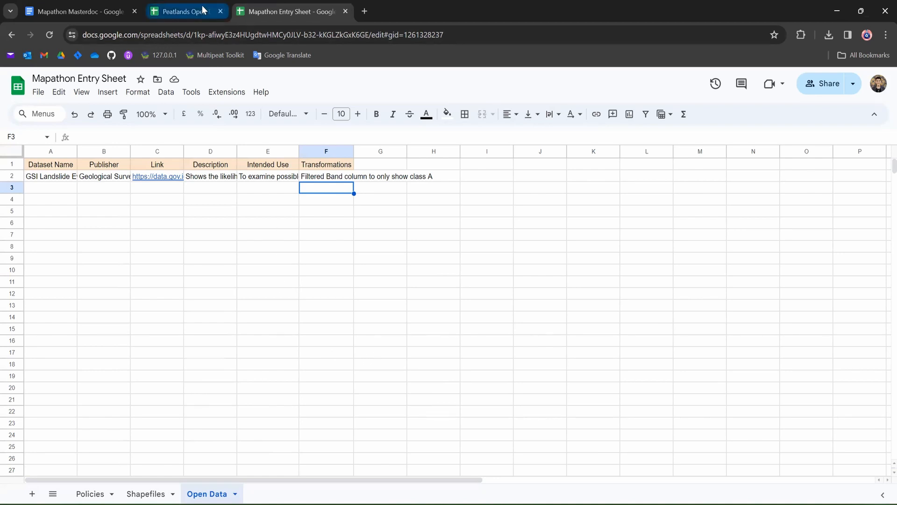
pyautogui.click(107, 13)
pyautogui.scroll(-7, 469, 255)
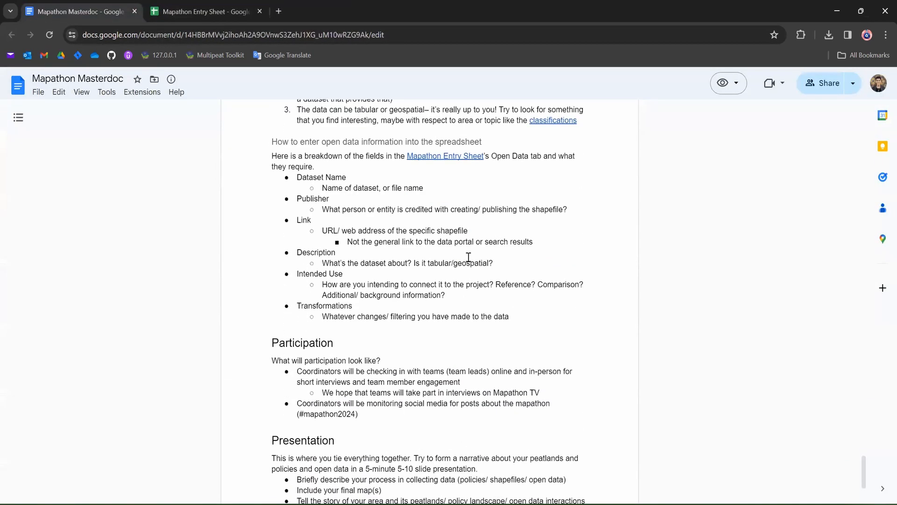
pyautogui.scroll(-1, 469, 257)
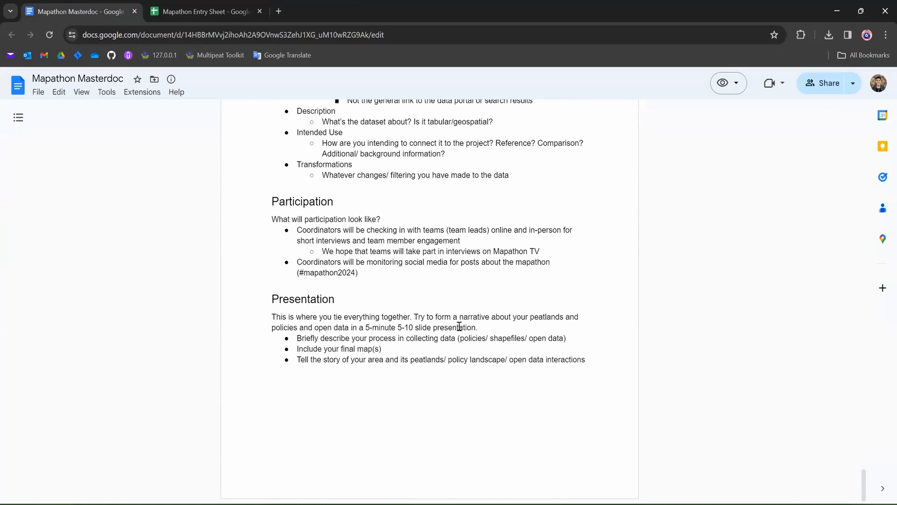